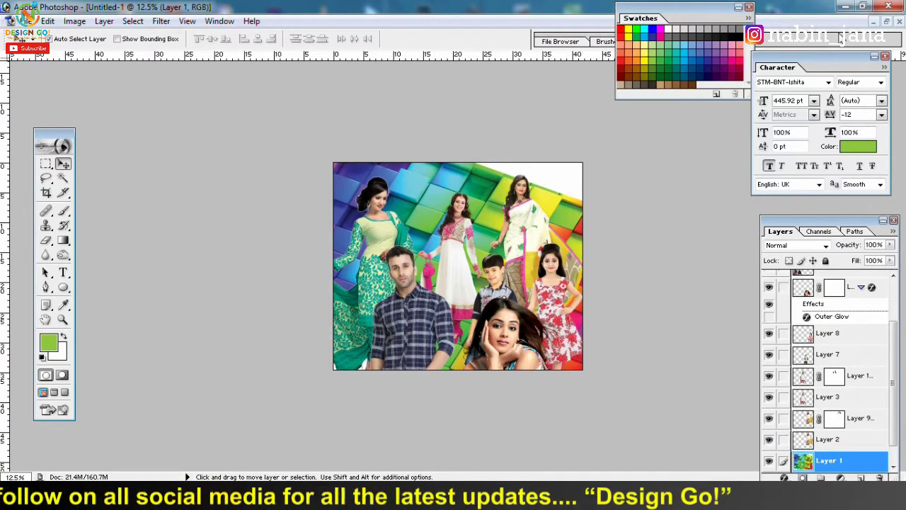
Step: Minimize the photo banner and begin a new document with width and height in inches
left_click(874, 22)
left_click(11, 20)
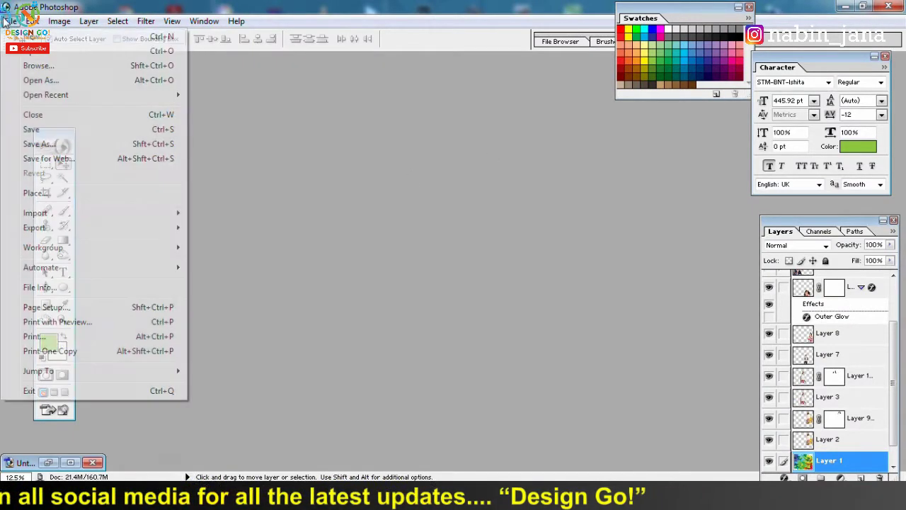
left_click(14, 34)
left_click(414, 206)
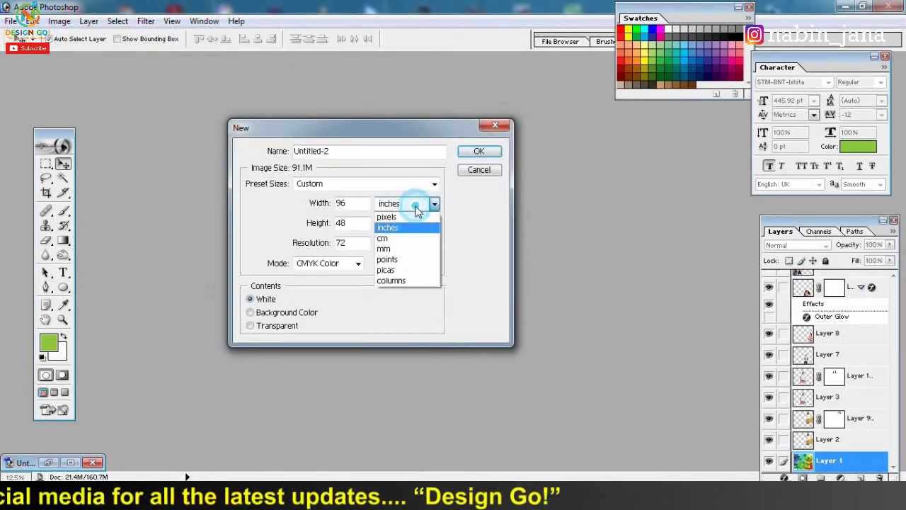
left_click(418, 222)
left_click(412, 224)
left_click(400, 244)
Step: Create the 96 × 48 inch, 72 pixels/inch, CMYK Color white document
double_click(354, 243)
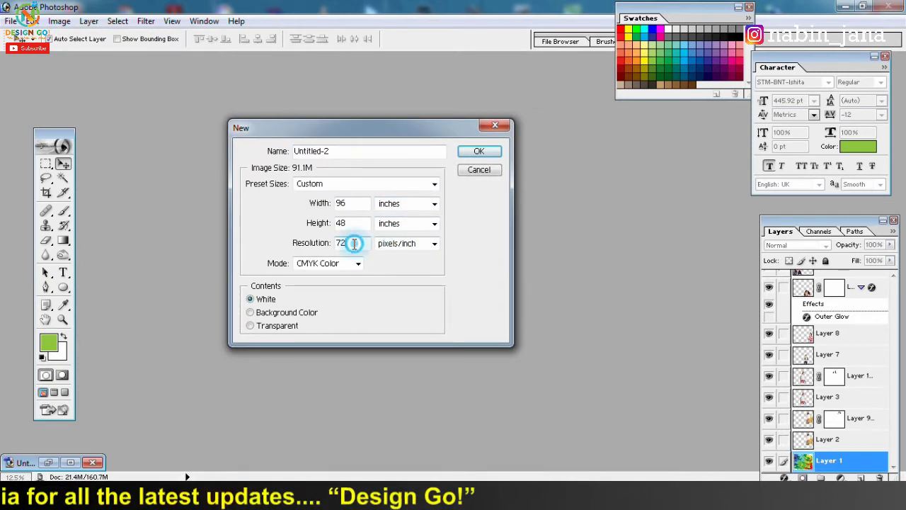
left_click(356, 263)
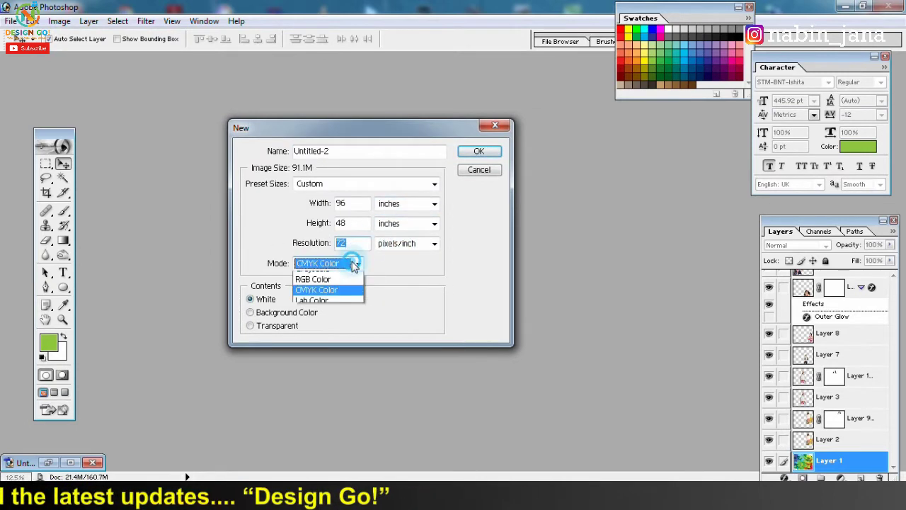
left_click(350, 203)
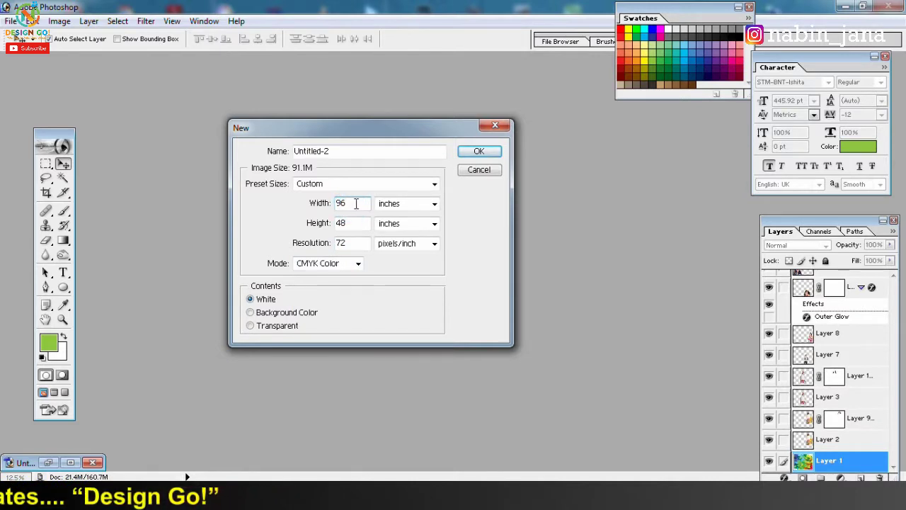
double_click(354, 204)
double_click(358, 223)
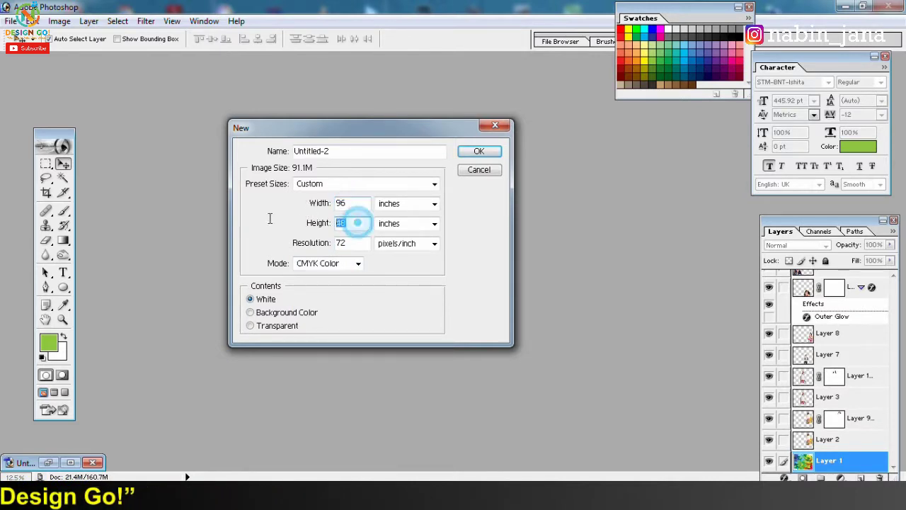
double_click(346, 222)
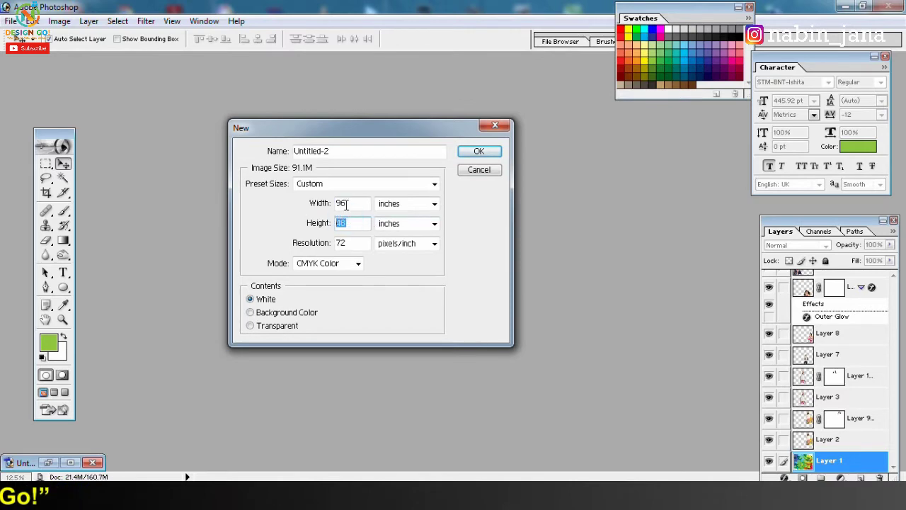
left_click(479, 153)
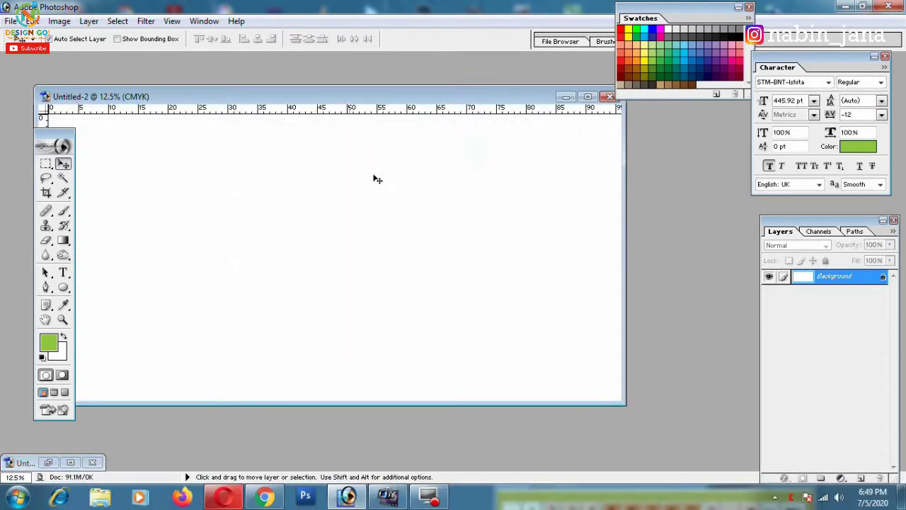
Step: Maximize the new banner and unlock its background as Layer 0
left_click(586, 97)
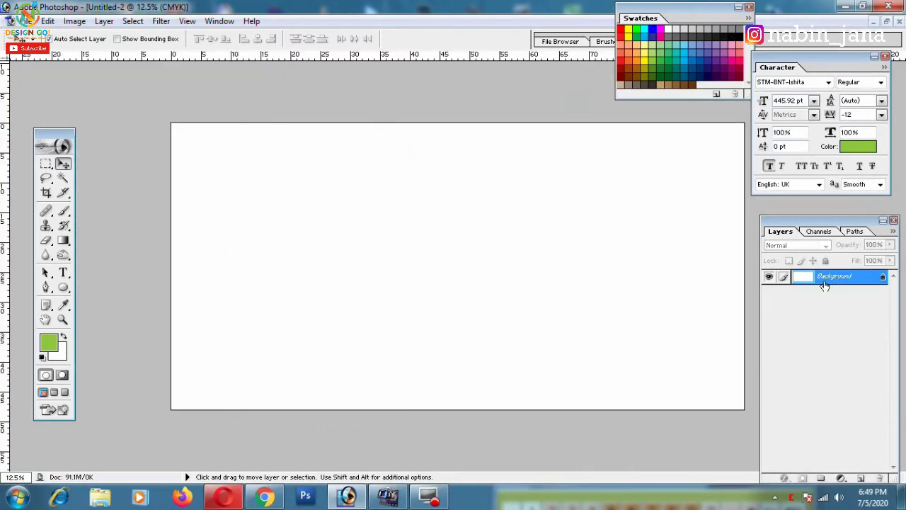
double_click(842, 284)
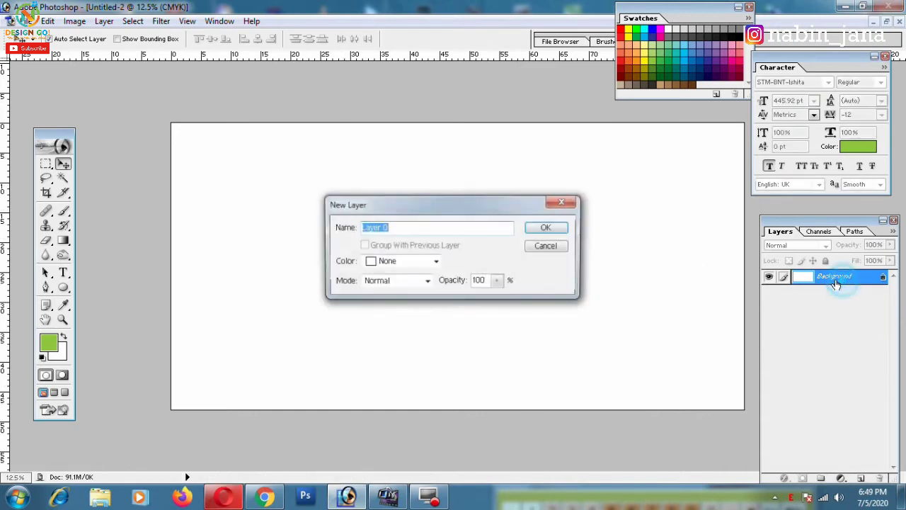
left_click(549, 225)
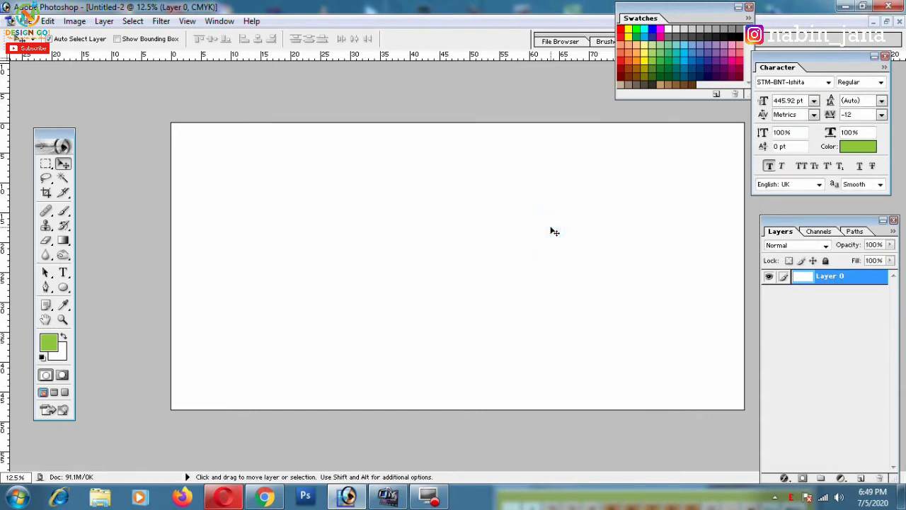
Step: Find the canvas centre with Free Transform and show guides crossing it
key("ctrl+t")
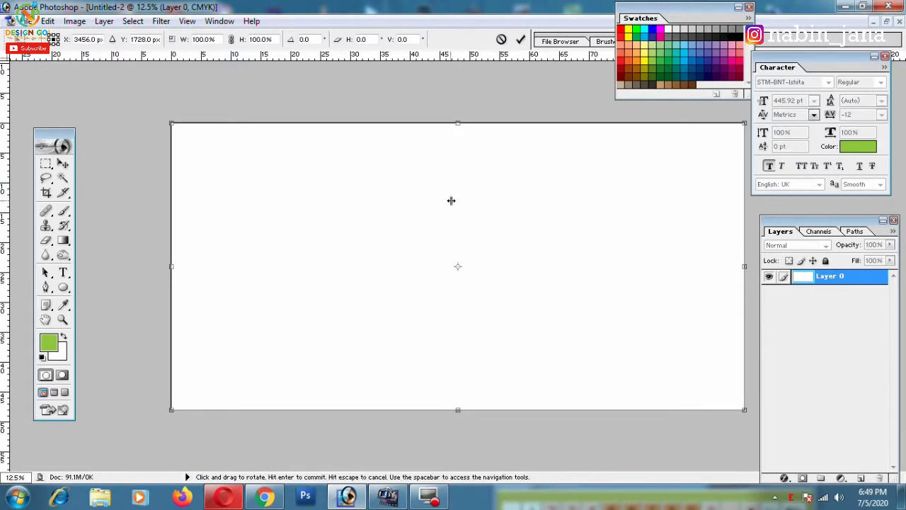
mouse_move(451, 201)
left_mouse_down()
mouse_move(460, 63)
mouse_move(465, 269)
left_mouse_up()
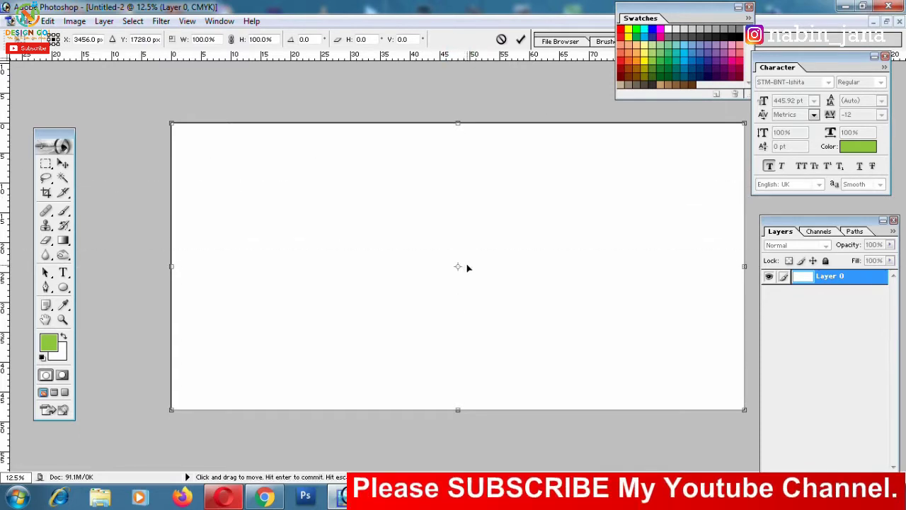
key("Return")
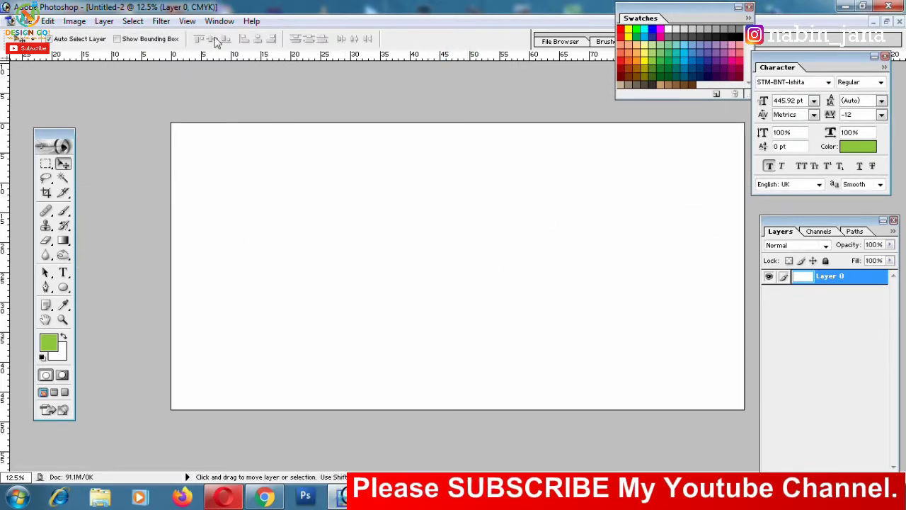
left_click(186, 21)
mouse_move(207, 179)
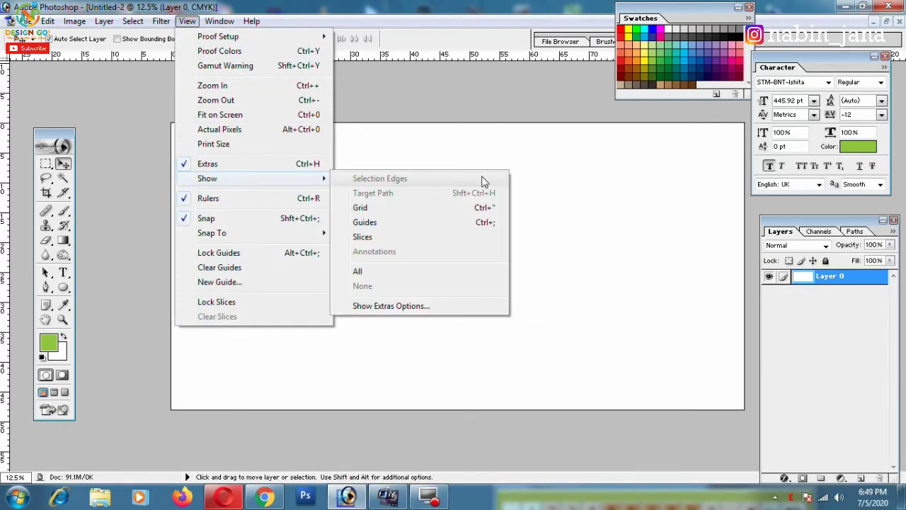
left_click(399, 225)
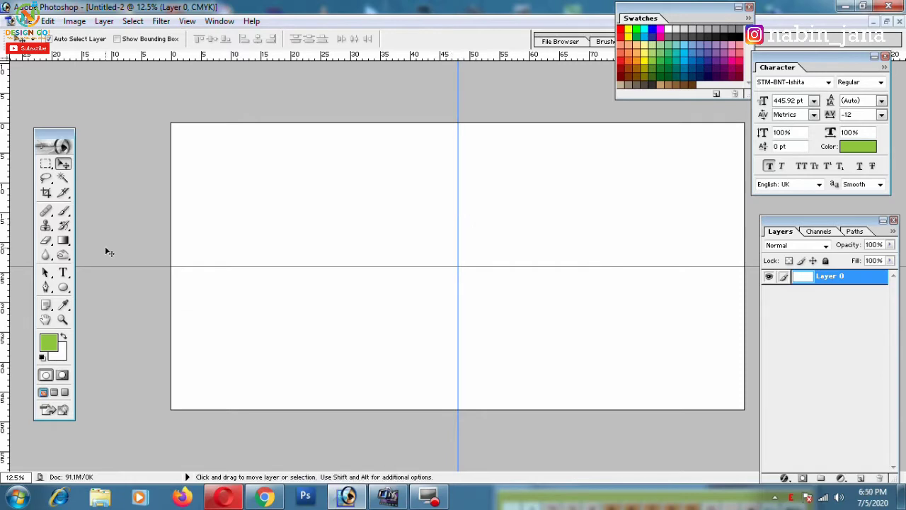
Step: Set the foreground colour to black in the Color Picker
left_click(63, 273)
left_click(62, 304)
left_click(48, 343)
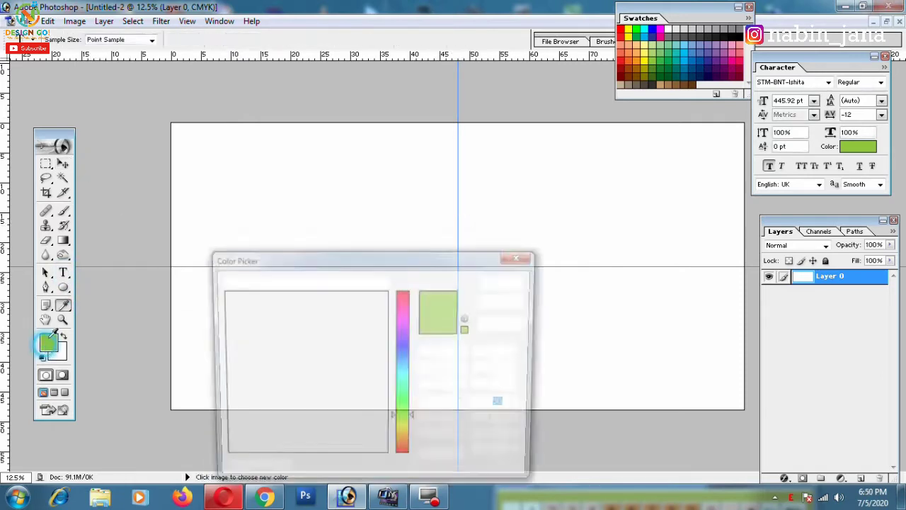
left_click_drag(354, 258, 314, 168)
left_click(318, 347)
Step: Type the black title শ্যামাশ্রী with a second line বস্ত্রালয় left of centre
left_click(468, 191)
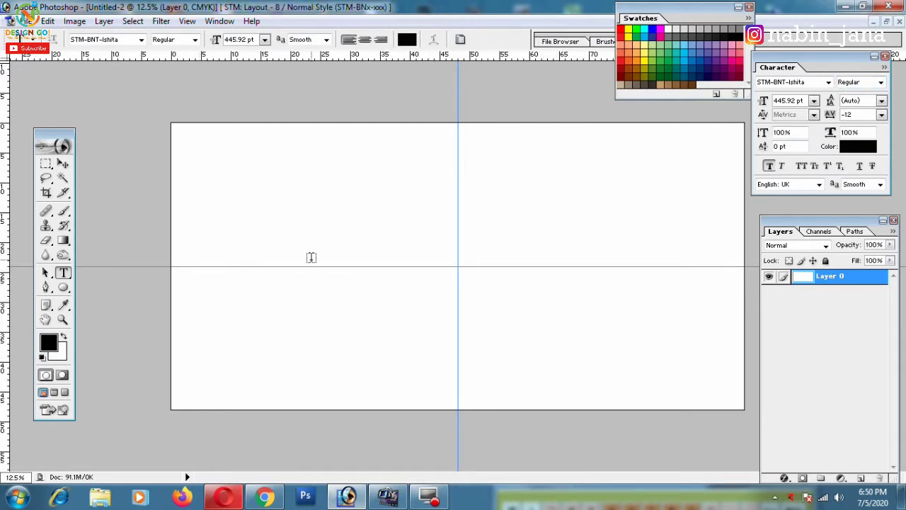
left_click(309, 224)
type("n")
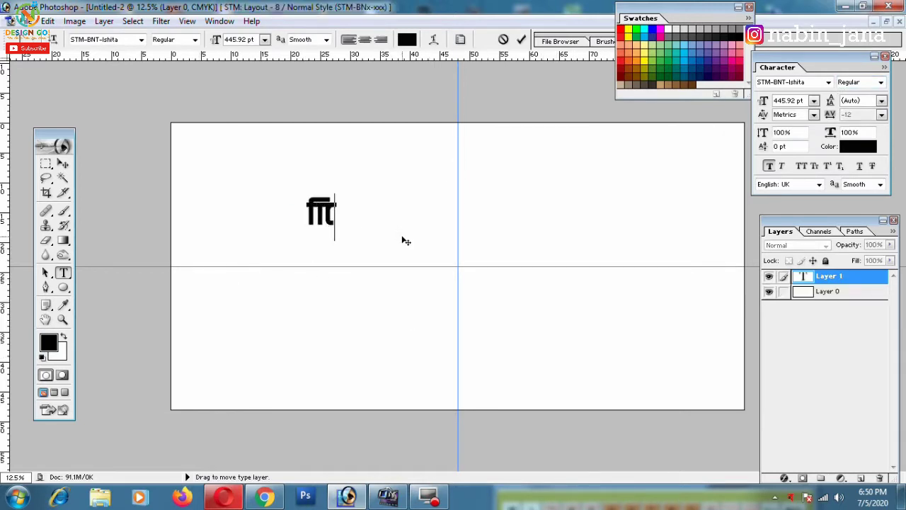
key("ctrl+a")
type("শ্যামাশ্রী")
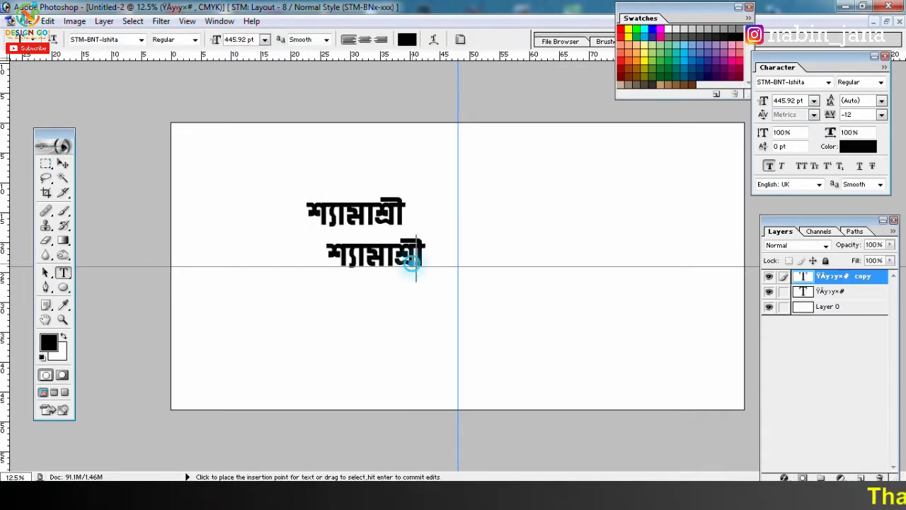
type(" ববস্ত্রালয়")
Step: Give বস্ত্রালয় the STM-BNT-Arjun Bold font and scale it up
key("ctrl+a")
left_click(828, 82)
left_click(788, 146)
key("ctrl+t")
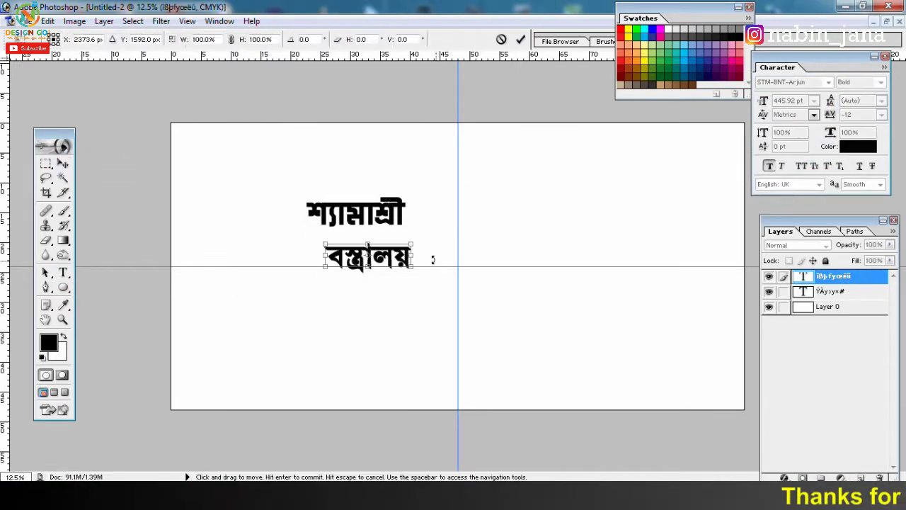
key("Return")
Step: Add the address line কোলাঘাট ঃঃ পূর্ব মেদিনীপুর and the tagline অভিজাত বস্ত্র প্রতিষ্ঠান
type("কোলাঘাট ঃঃ পূর্ব মেদিনীপুর")
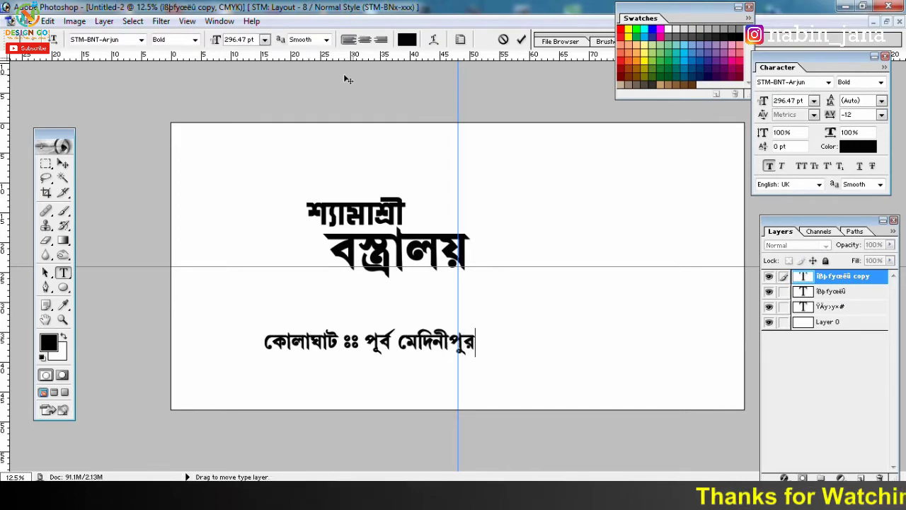
left_click_drag(365, 340, 640, 173)
type("অভিজাত বস্ত্র প্রতিষ্ঠান")
key("ctrl+Return")
left_click(828, 82)
Step: Add an Arial mobile-number line in the top-right corner
left_click(786, 239)
key("t")
type("M")
left_click_drag(539, 174, 727, 158)
type(": 86xxxx8904")
key("ctrl+Return")
Step: Position the mobile number and move বস্ত্রালয় down to the right
key("v")
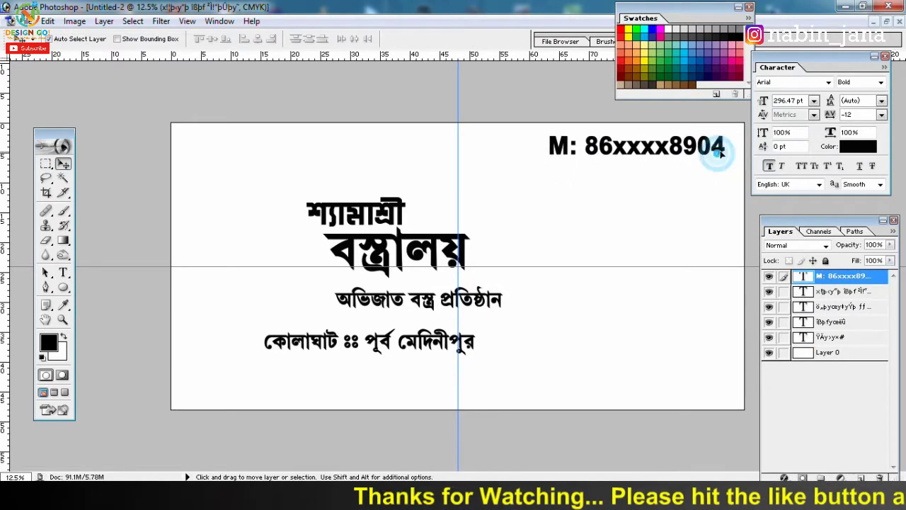
left_click(683, 194)
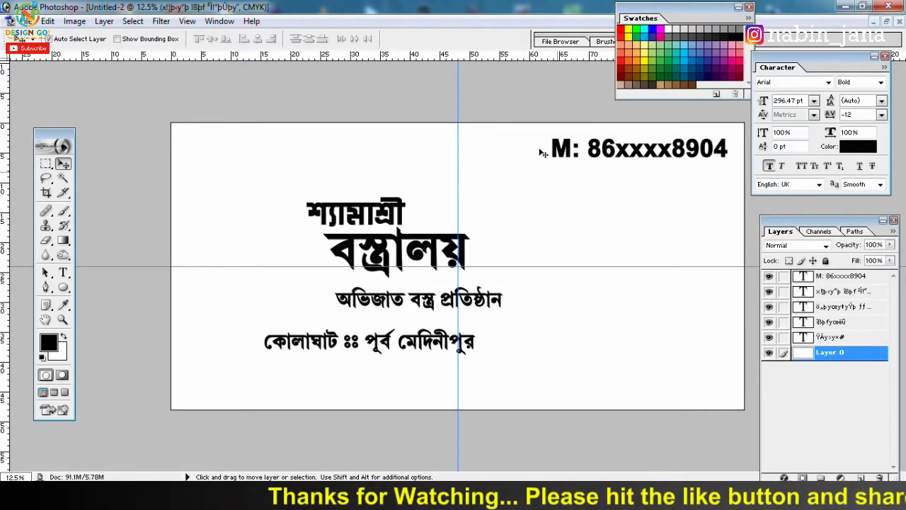
left_click_drag(425, 247, 489, 307)
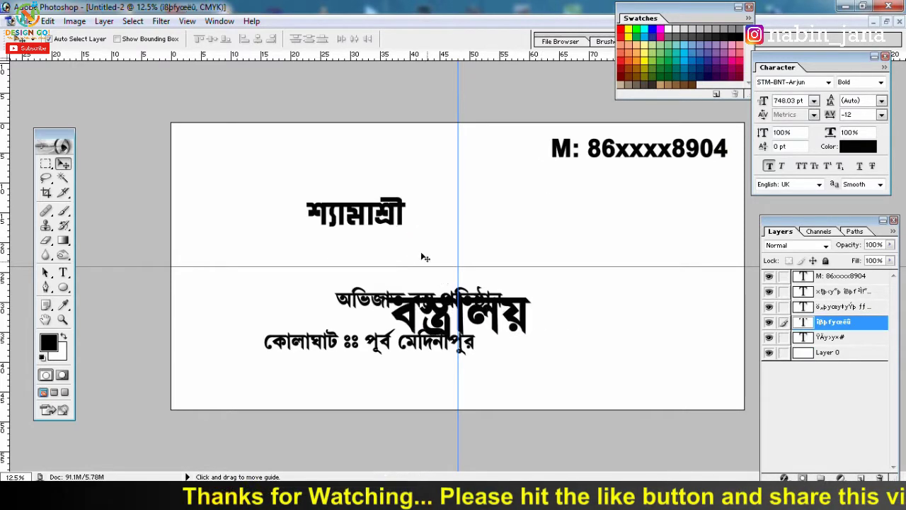
Step: Enlarge the শ্যামাশ্রী title greatly, then about 112% more
left_click(391, 216, "ctrl")
key("ctrl+t")
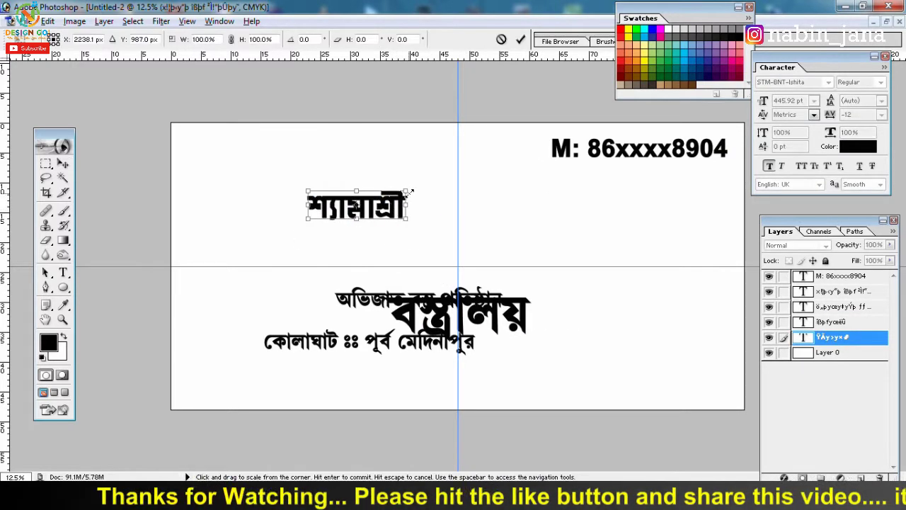
left_click_drag(404, 193, 542, 167)
mouse_move(512, 228)
left_mouse_down()
mouse_move(533, 232)
mouse_move(552, 256)
mouse_move(495, 249)
left_mouse_up()
key("Return")
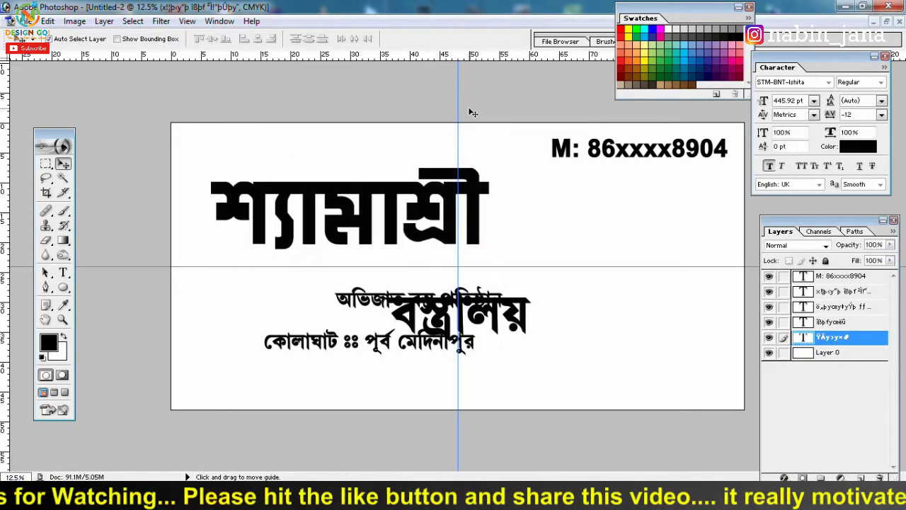
key("ctrl+t")
left_click_drag(489, 238, 522, 247)
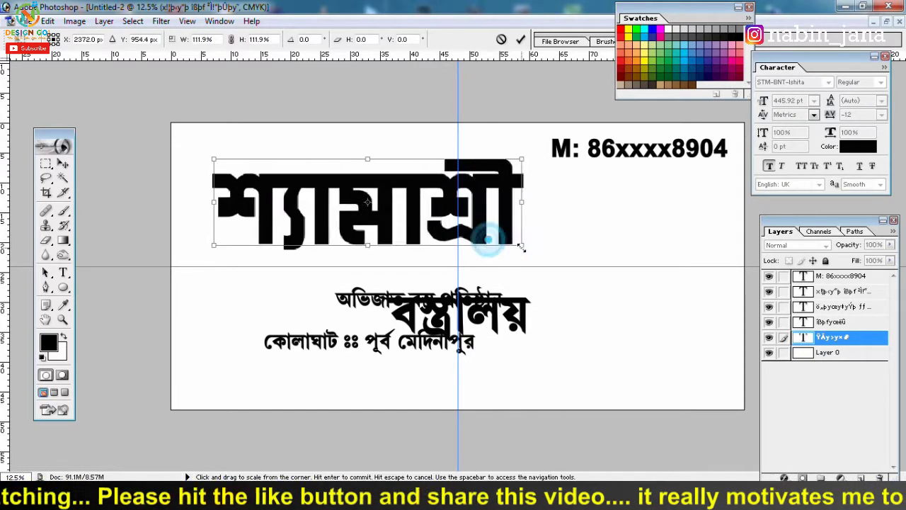
double_click(455, 204)
Step: Rasterize the শ্যামাশ্রী title text layer into pixels
key("ctrl+plus")
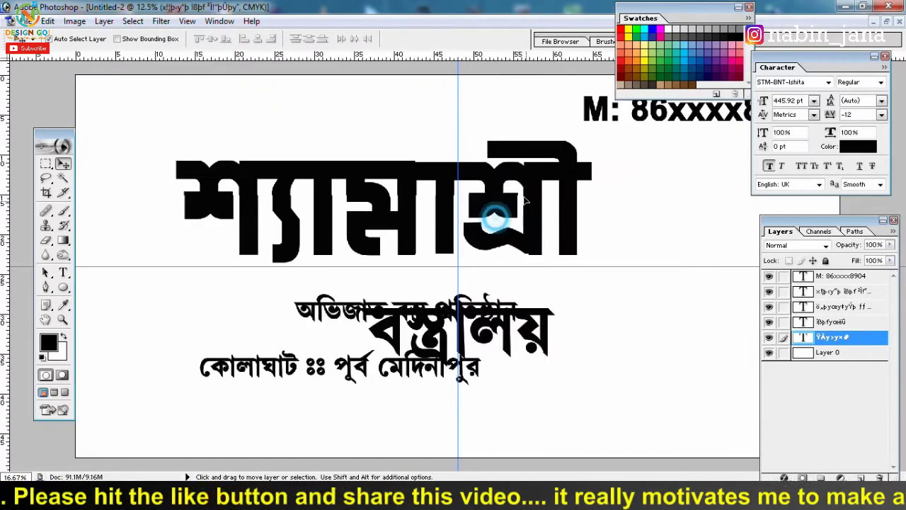
right_click(805, 337)
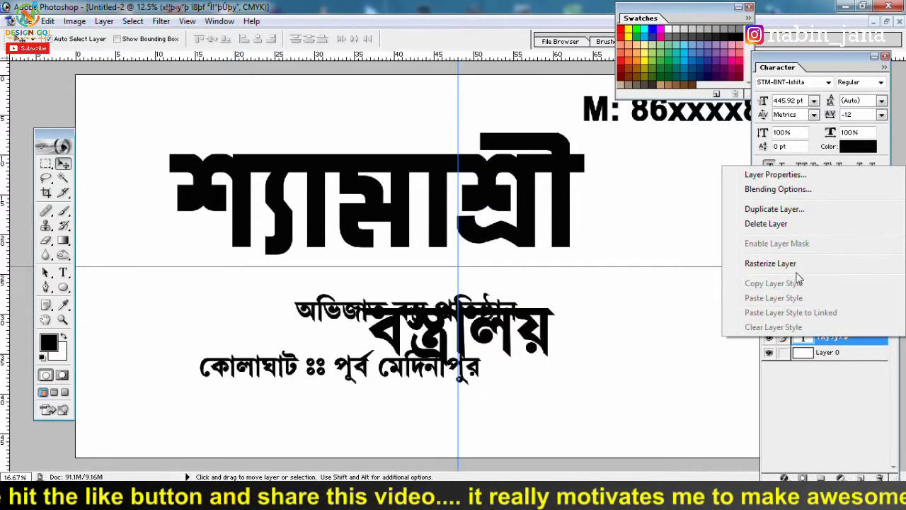
left_click(802, 263)
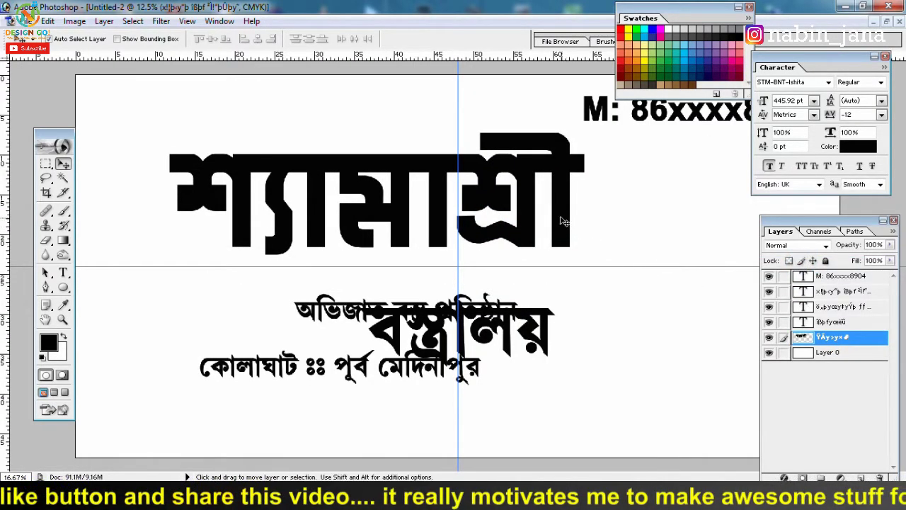
left_click_drag(561, 221, 597, 217)
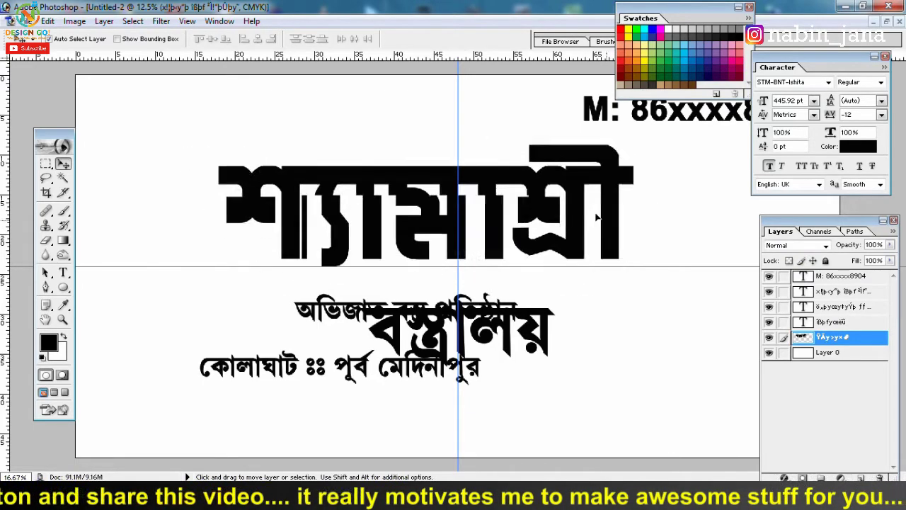
key("ctrl+z")
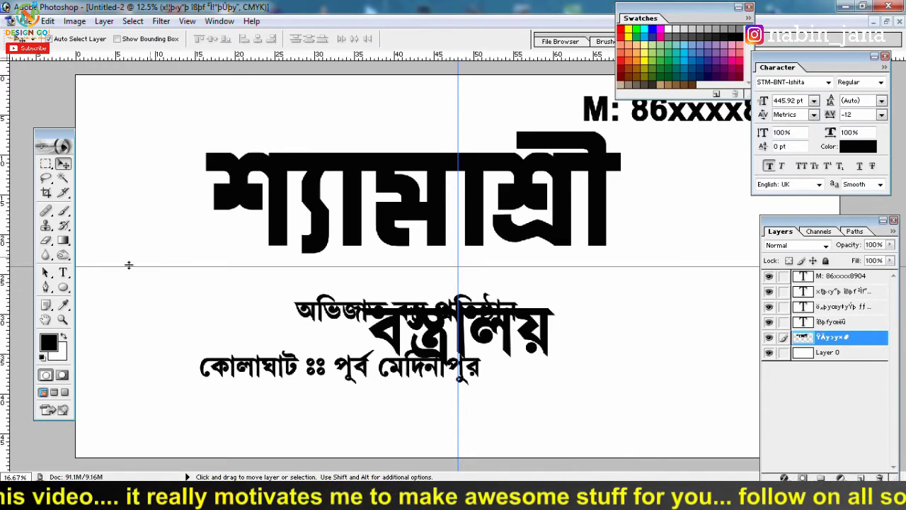
Step: Add an empty text layer, Layer 1, and shift the title about 74 px left
left_click(63, 272)
left_click(380, 225)
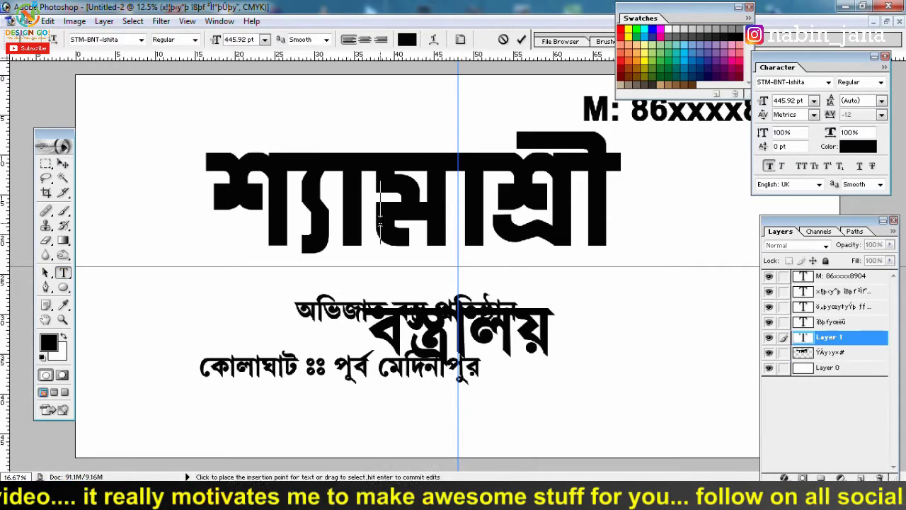
left_click(63, 164)
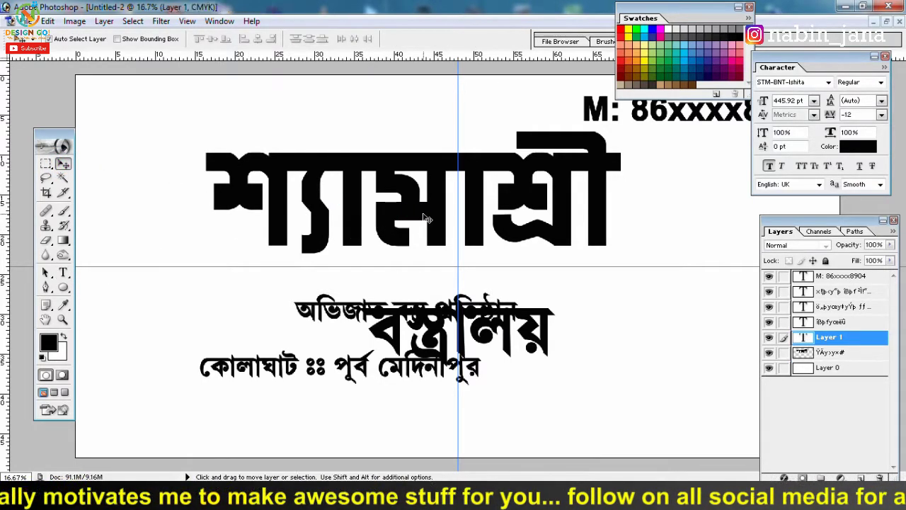
left_click_drag(422, 216, 369, 215)
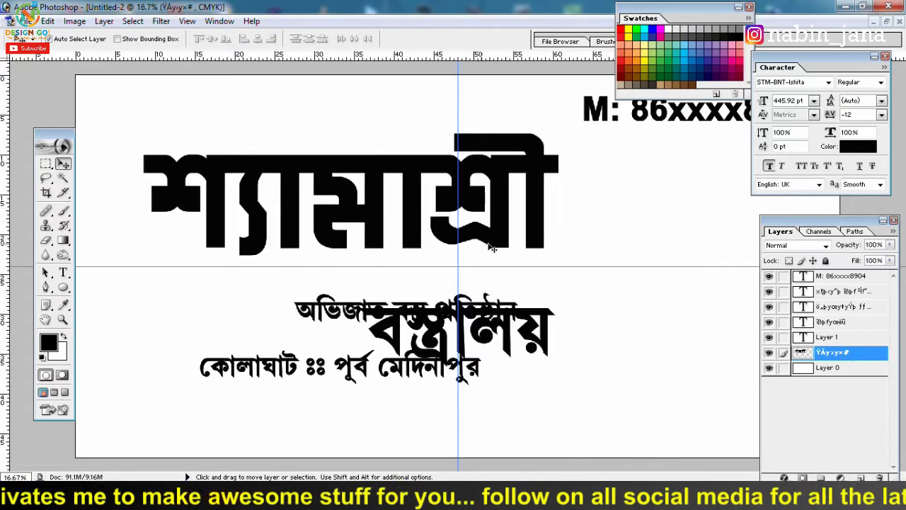
Step: Delete the curved lower stroke from the title's last letter with a rectangular selection
key("ctrl+plus")
key("ctrl+plus")
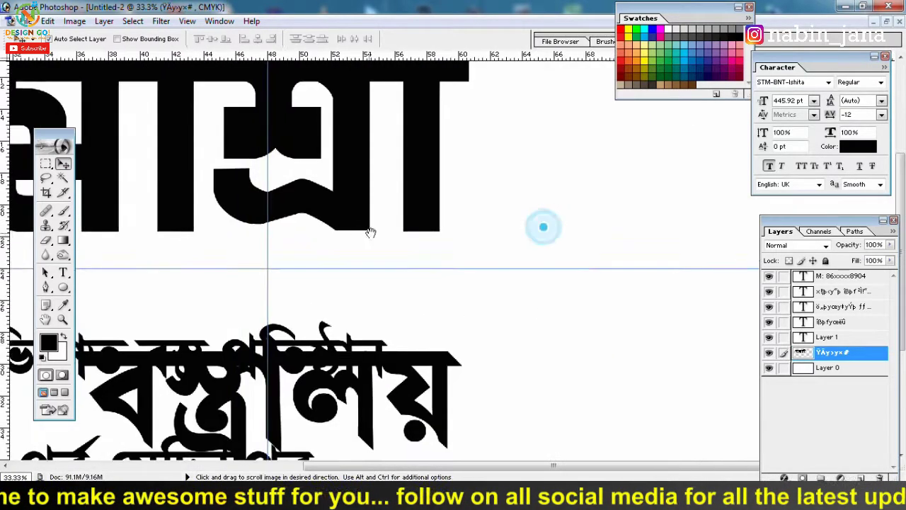
left_click_drag(504, 233, 379, 221)
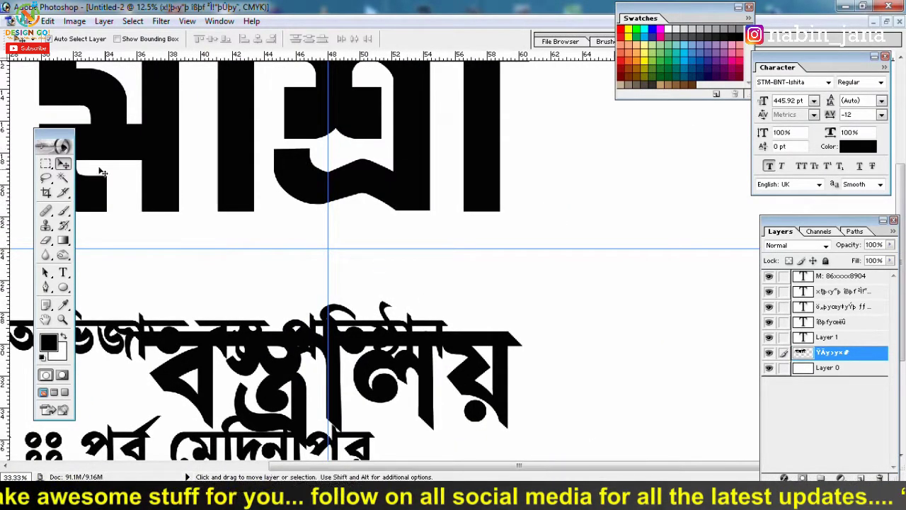
left_click(46, 164)
left_click(99, 168)
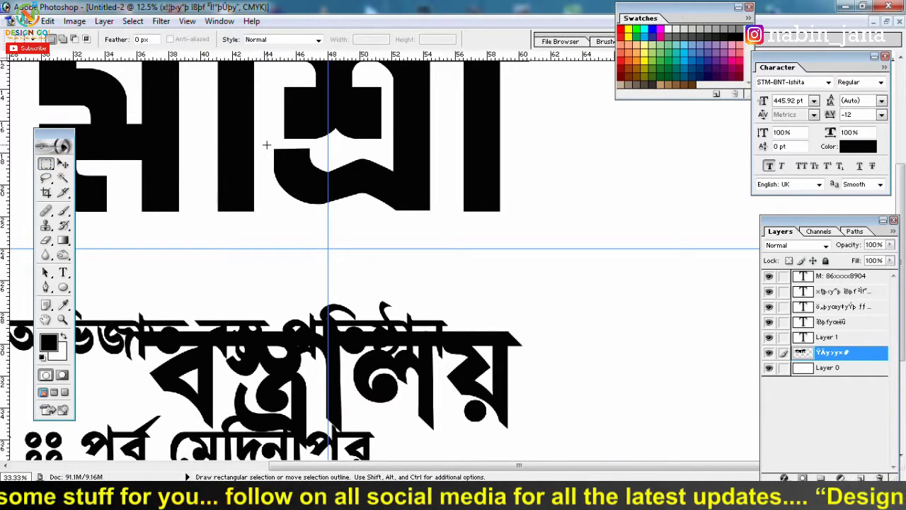
left_click(48, 166)
left_click(75, 158)
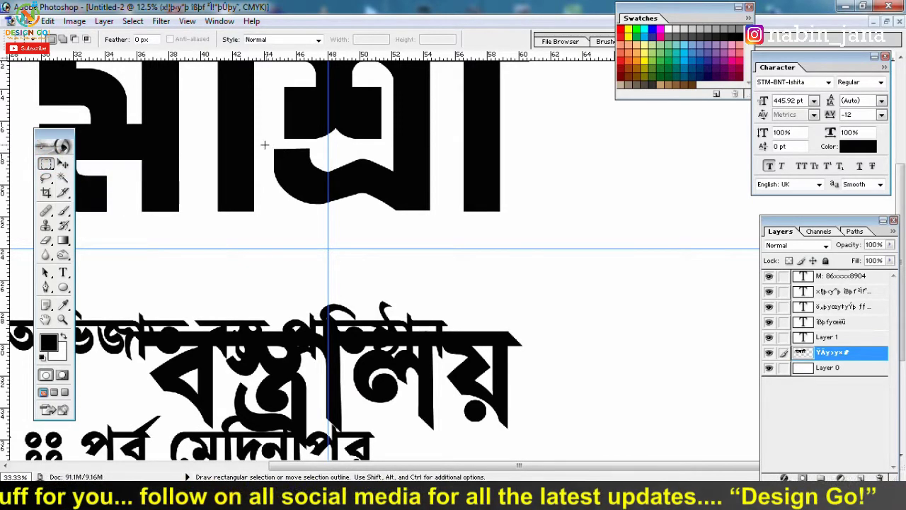
left_click_drag(264, 146, 434, 248)
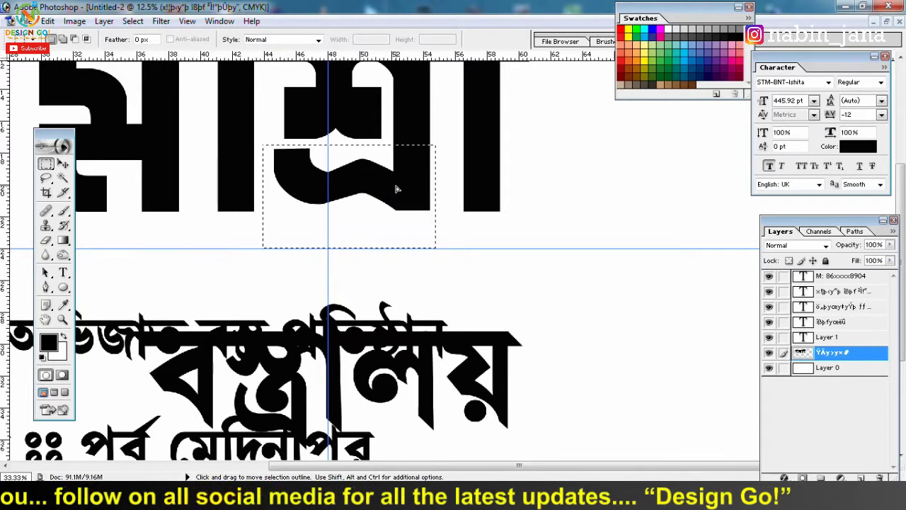
key("Delete")
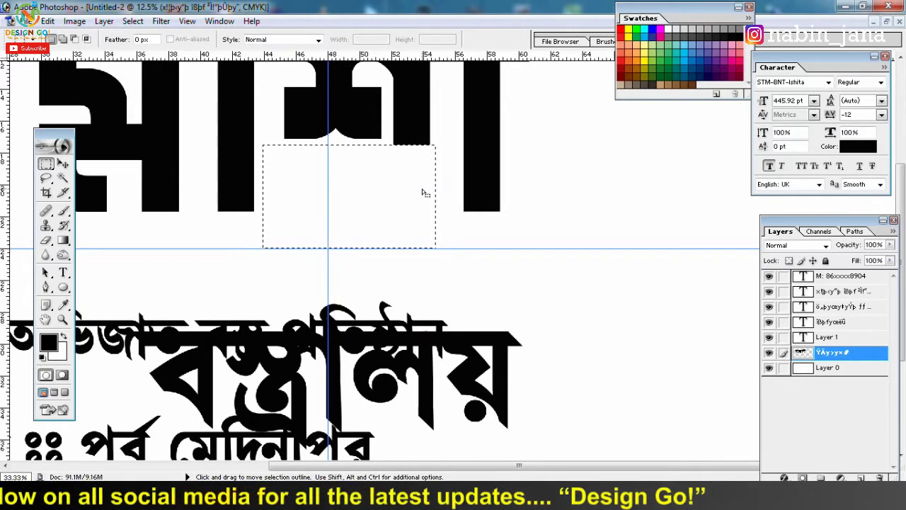
key("ctrl+d")
Step: Stretch a piece of the last letter's stem far downward
left_click_drag(390, 134, 440, 178)
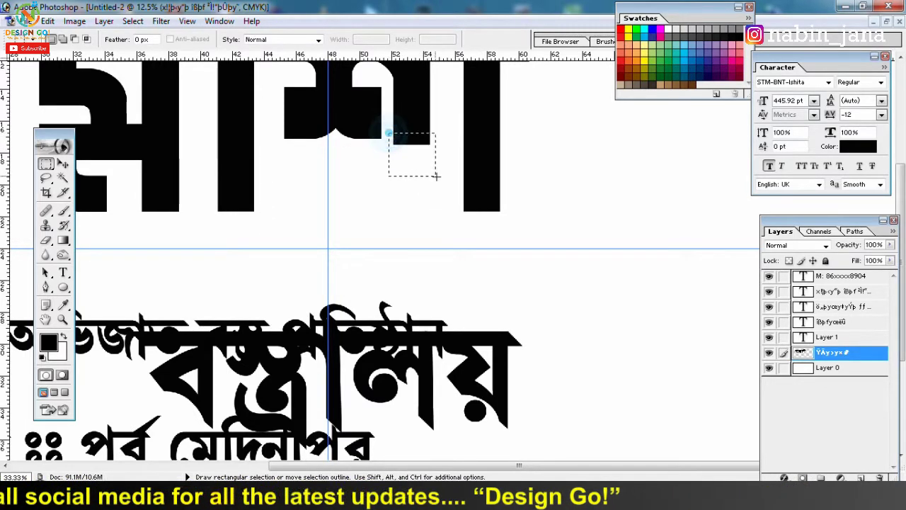
key("ctrl+t")
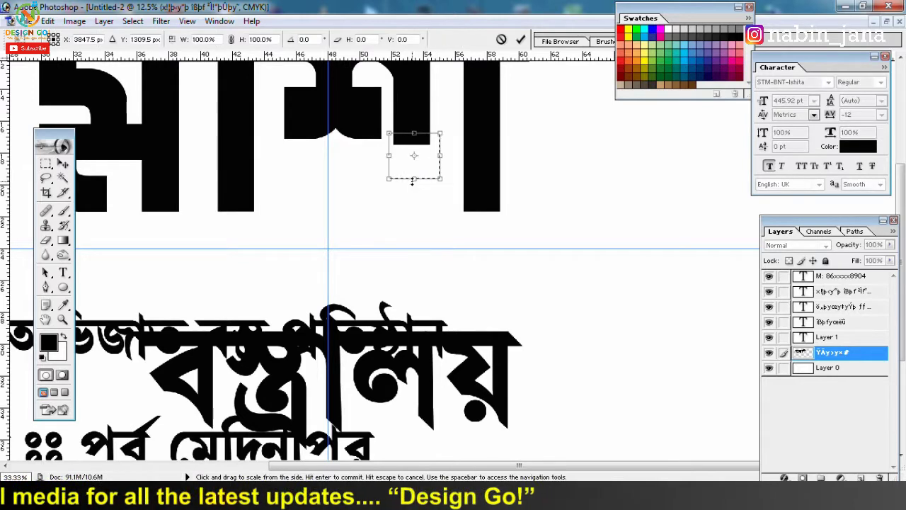
left_click_drag(413, 180, 416, 383)
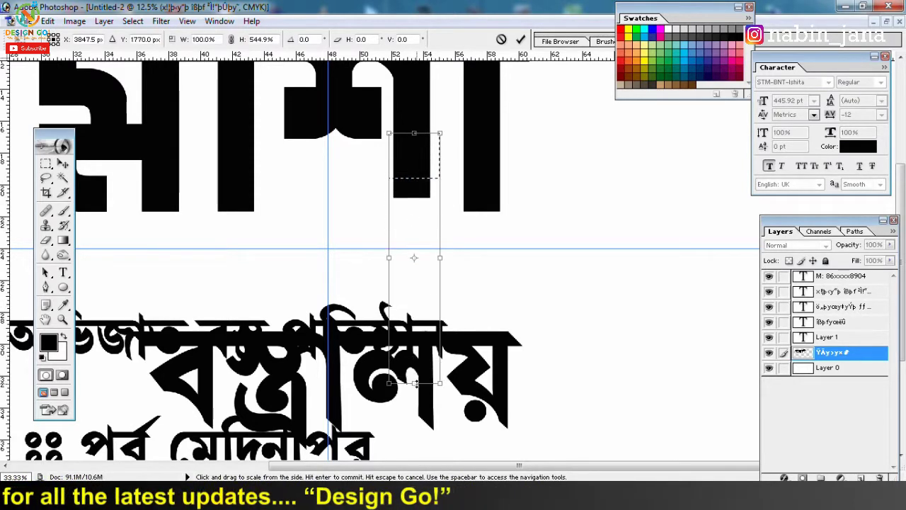
key("ctrl+minus")
left_click_drag(423, 353, 426, 432)
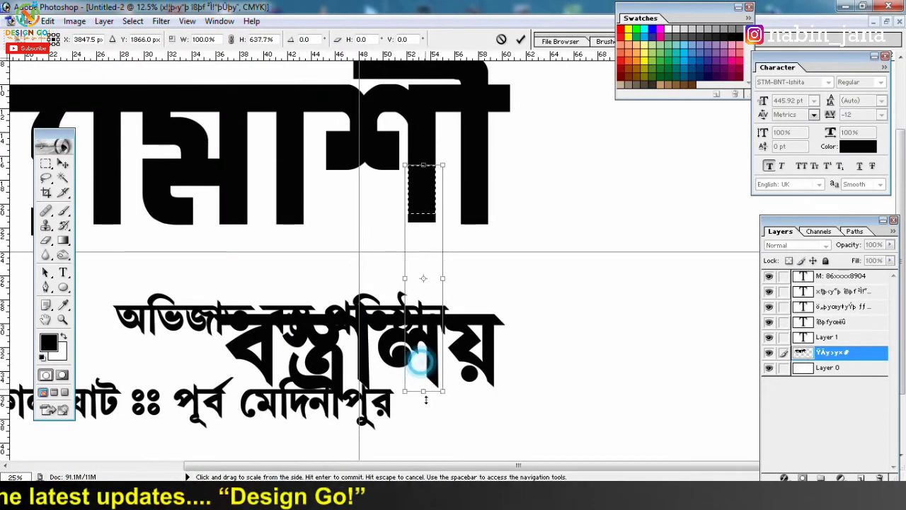
key("Return")
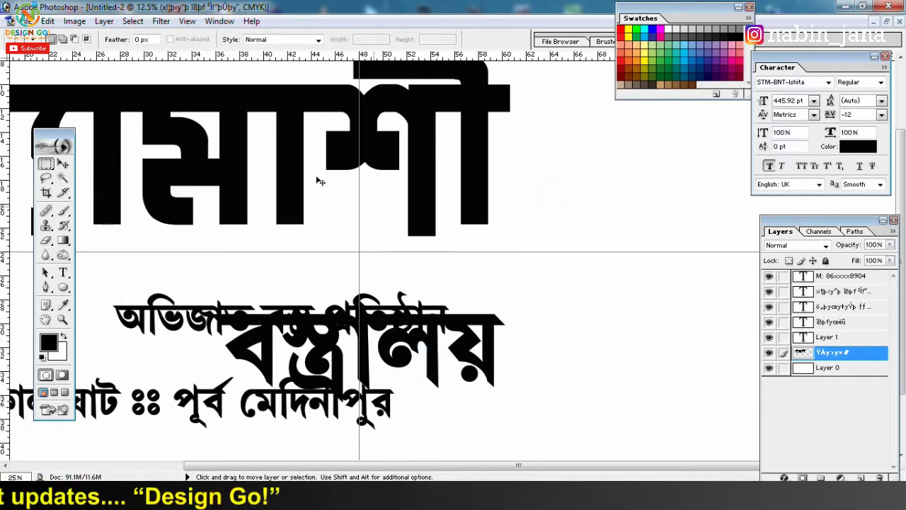
Step: Move the title up and to the left on the banner
key("ctrl+minus")
left_click(63, 164)
left_click_drag(494, 176, 437, 136)
Step: On a new Layer 2, draw a closed curved swoosh pen path below the title
left_click(46, 287)
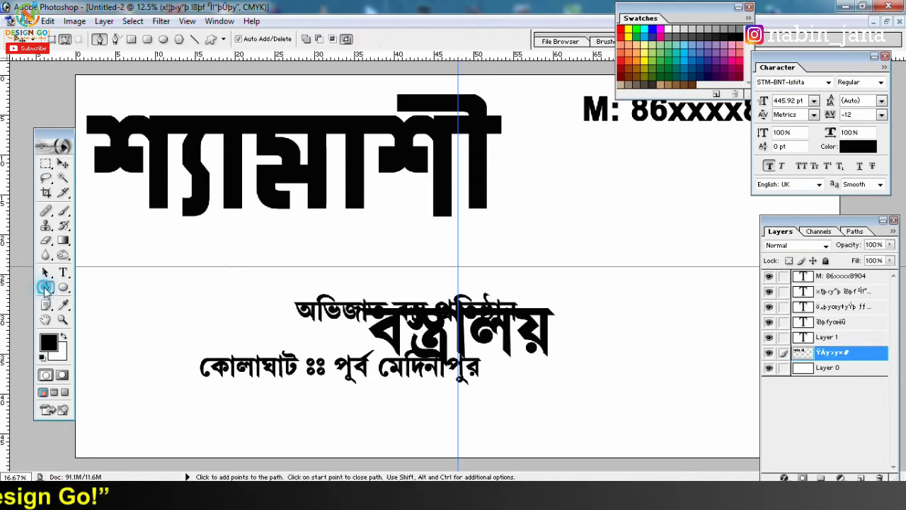
left_click(861, 478)
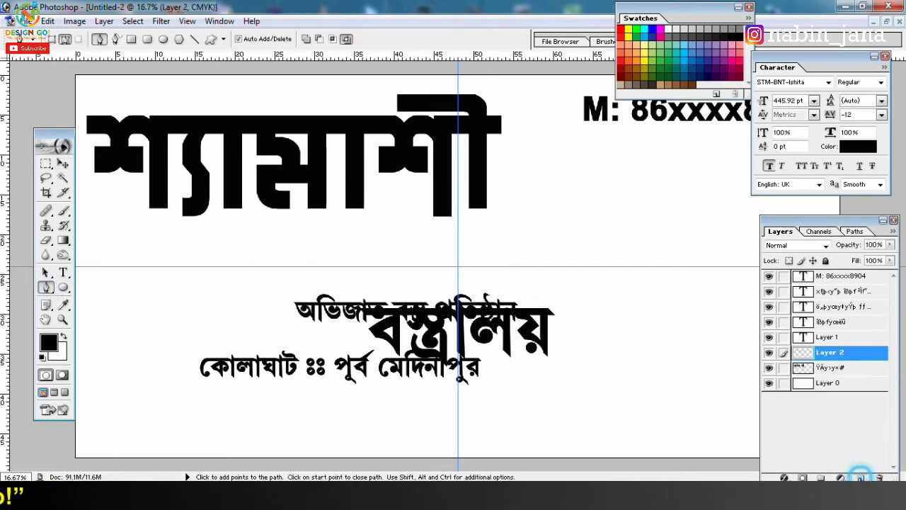
left_click(309, 241)
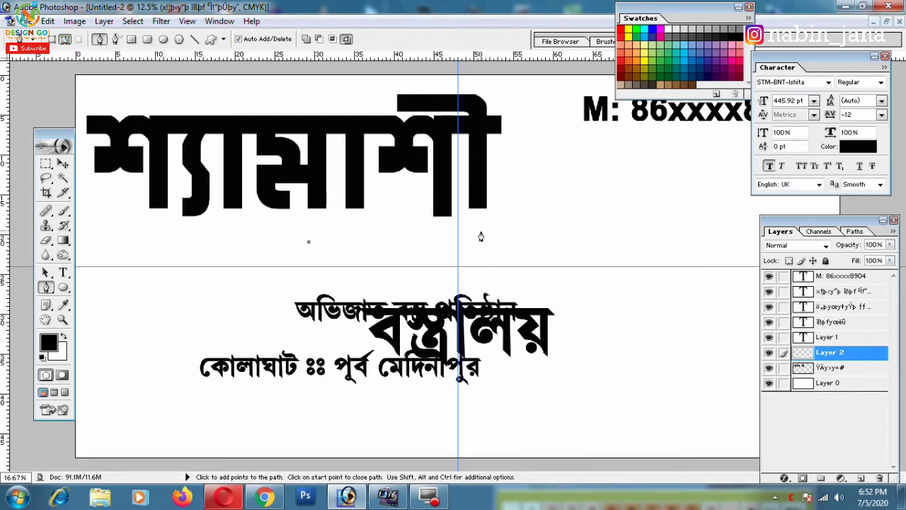
left_click_drag(475, 229, 565, 284)
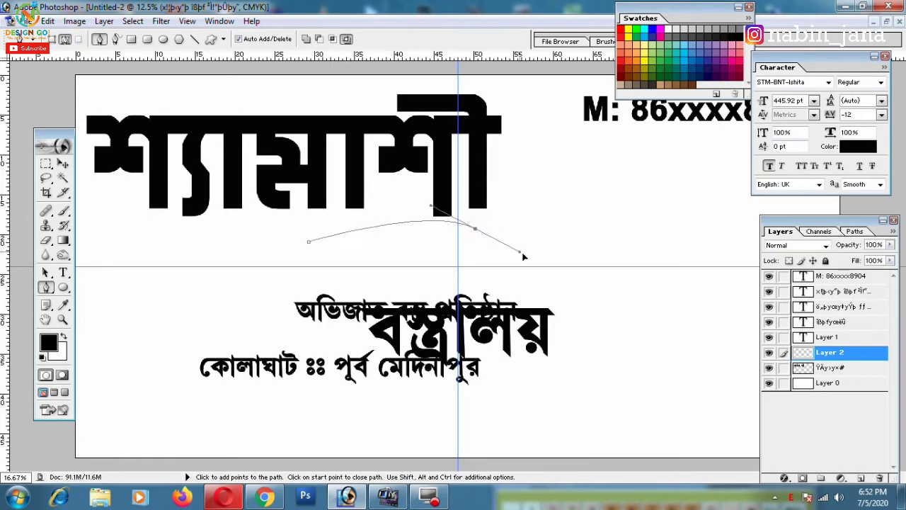
key("ctrl+z")
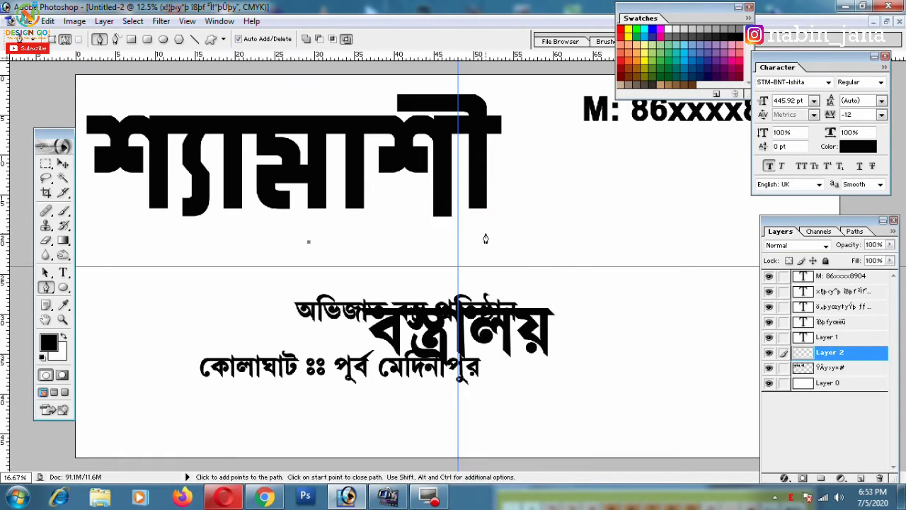
left_click_drag(475, 233, 577, 281)
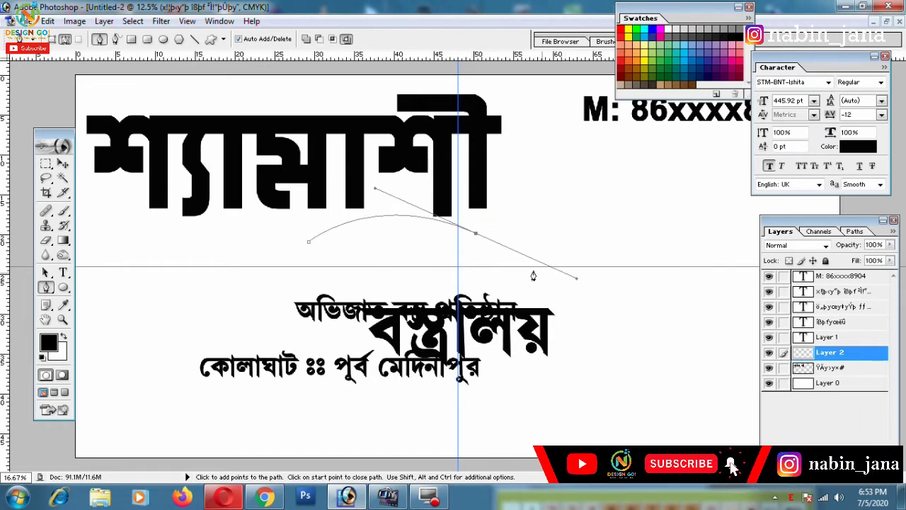
left_click(476, 233, "alt")
left_click(457, 244)
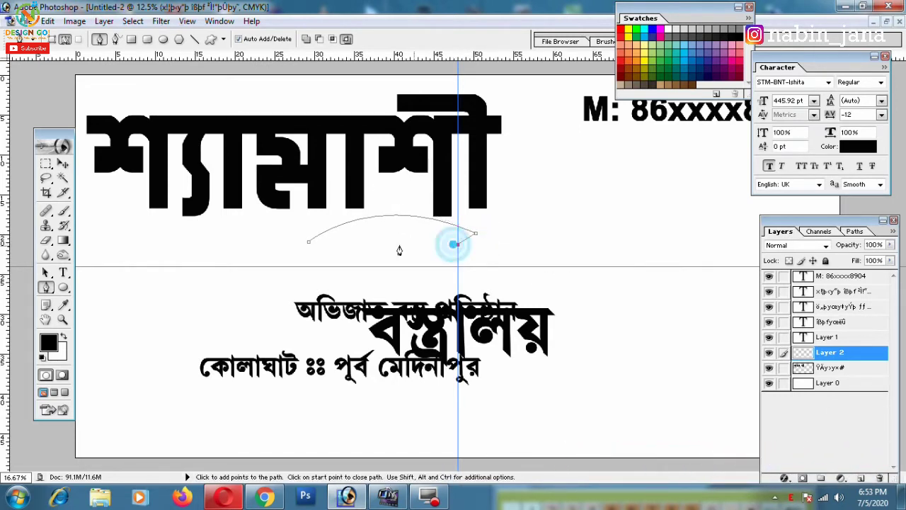
left_click_drag(309, 242, 227, 285)
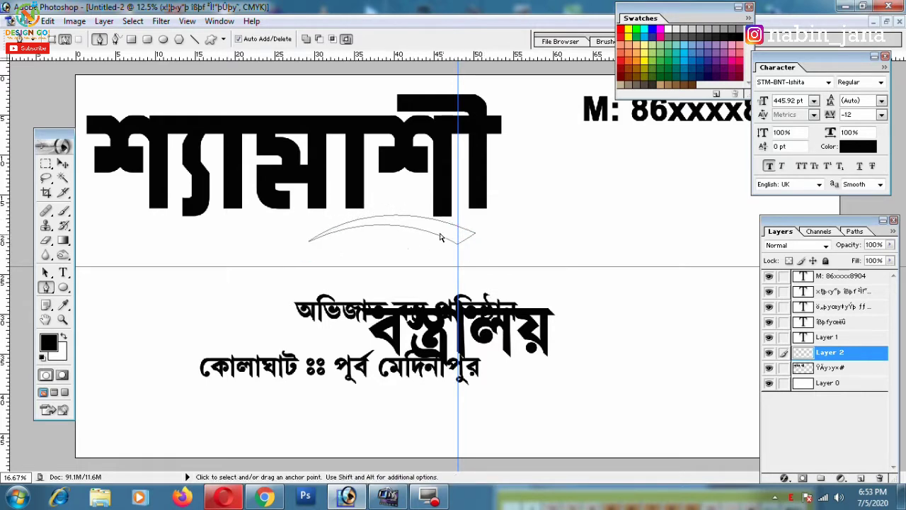
Step: Reshape the swoosh curve, move the vertical guide left, and load the path as a selection
left_click_drag(440, 237, 492, 218)
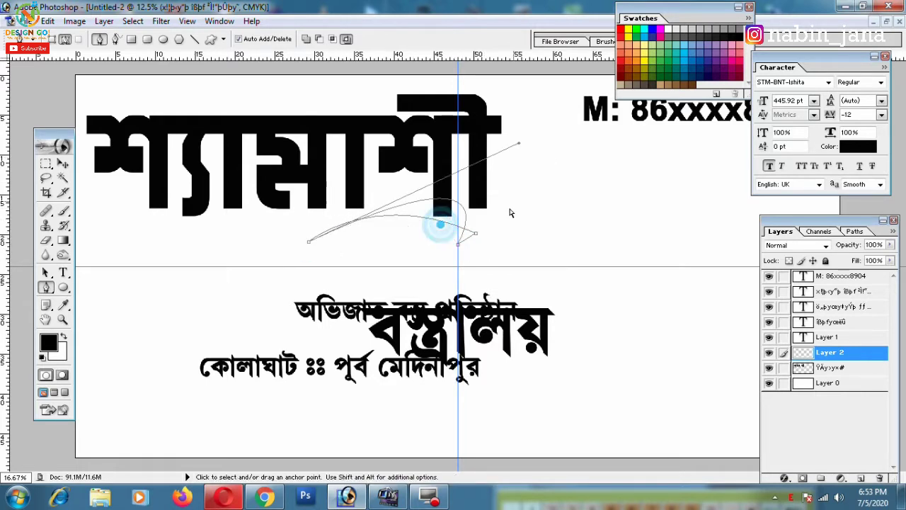
left_click(62, 164)
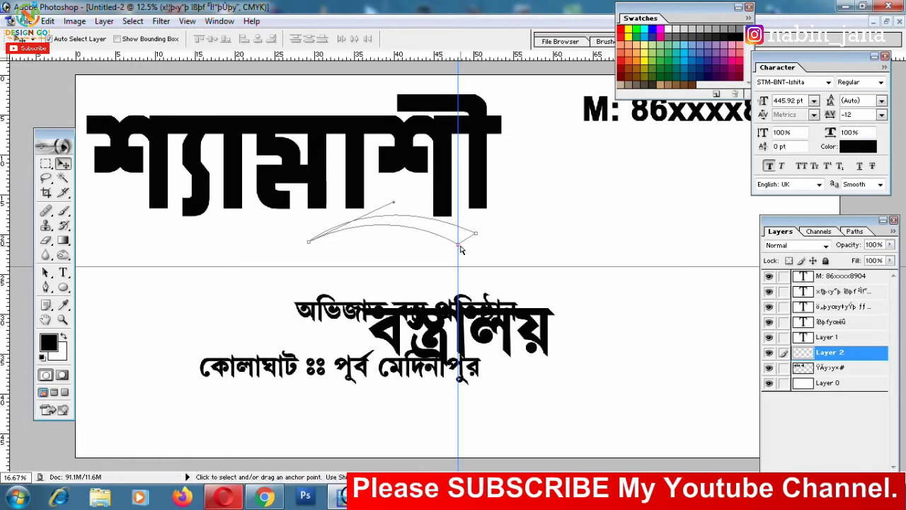
left_click_drag(458, 246, 252, 246)
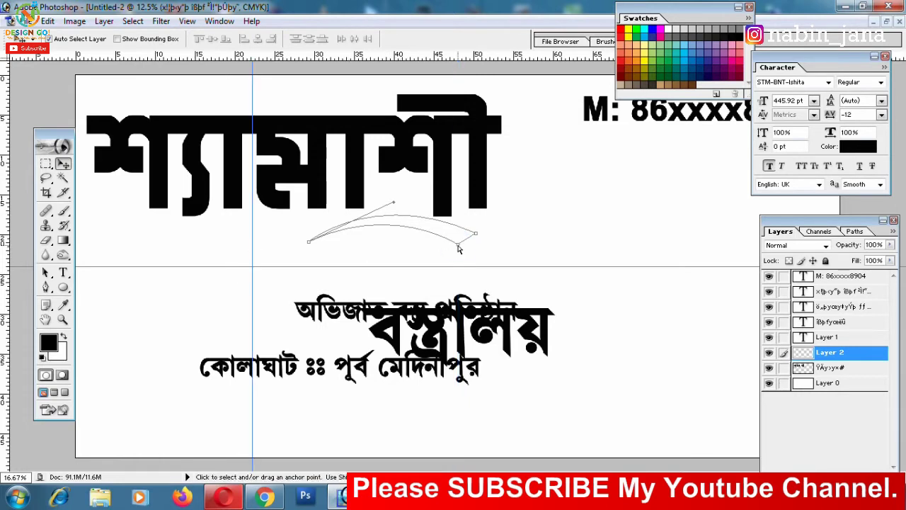
left_click(455, 246)
left_click_drag(394, 203, 386, 206)
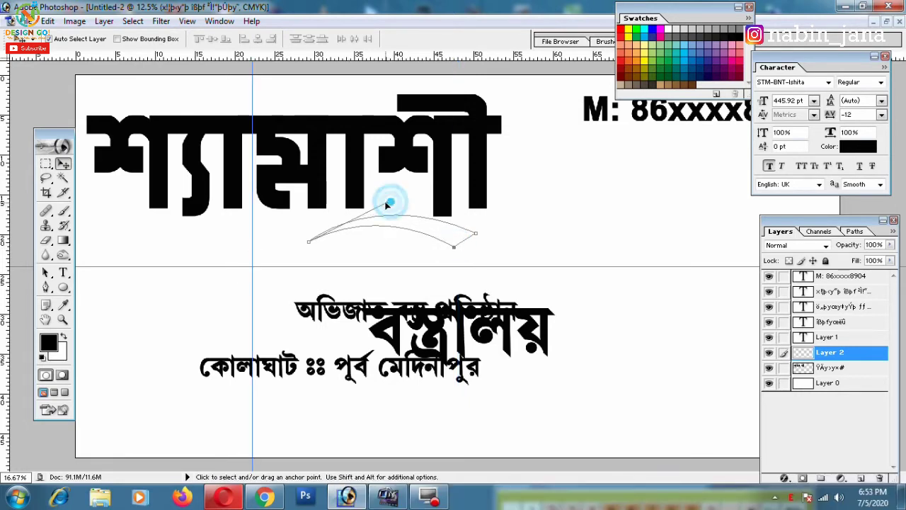
key("v")
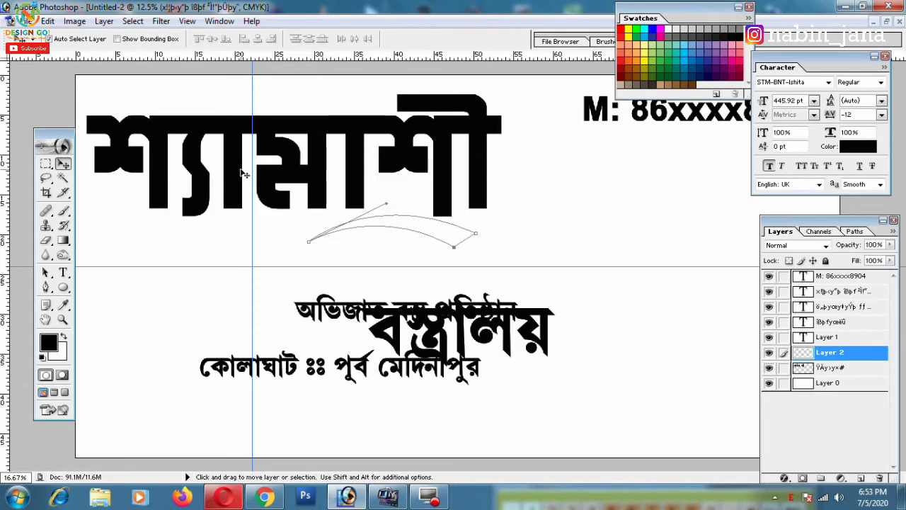
key("ctrl+Return")
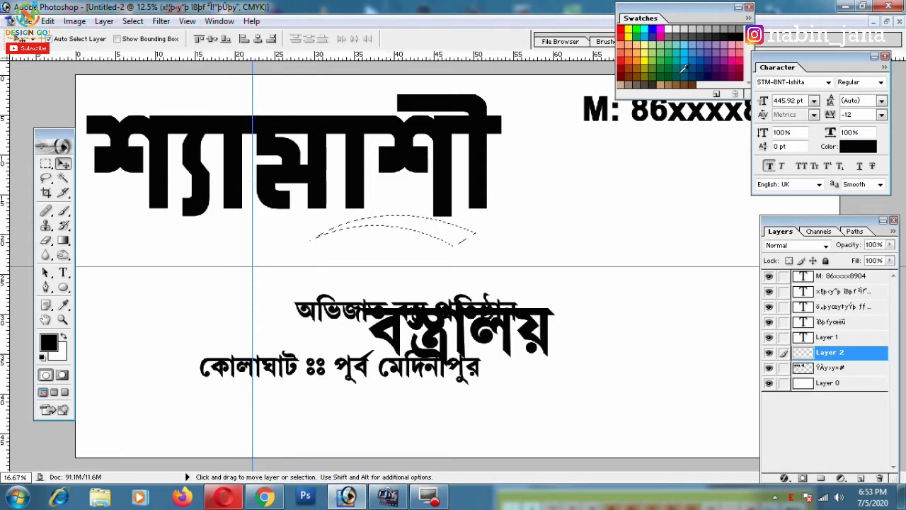
Step: Fill the swoosh selection with black, deselect, and remove the left guide
key("alt+BackSpace")
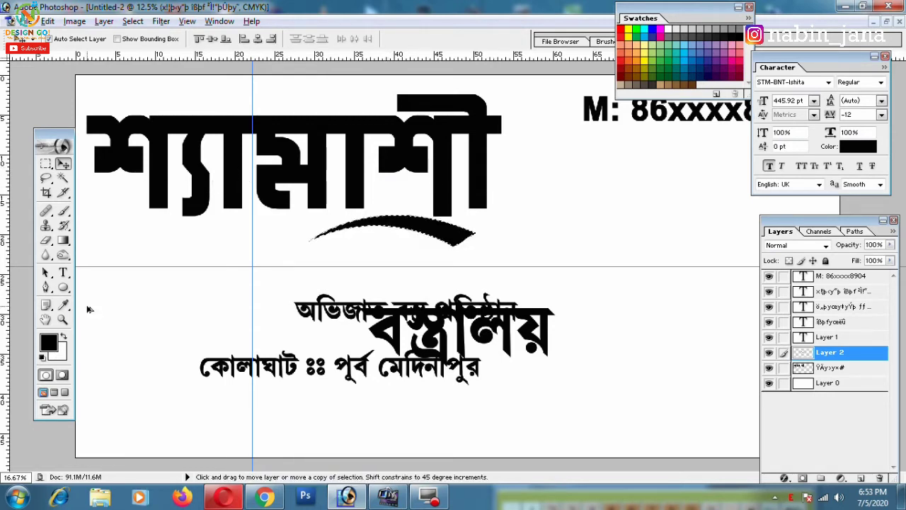
key("ctrl+d")
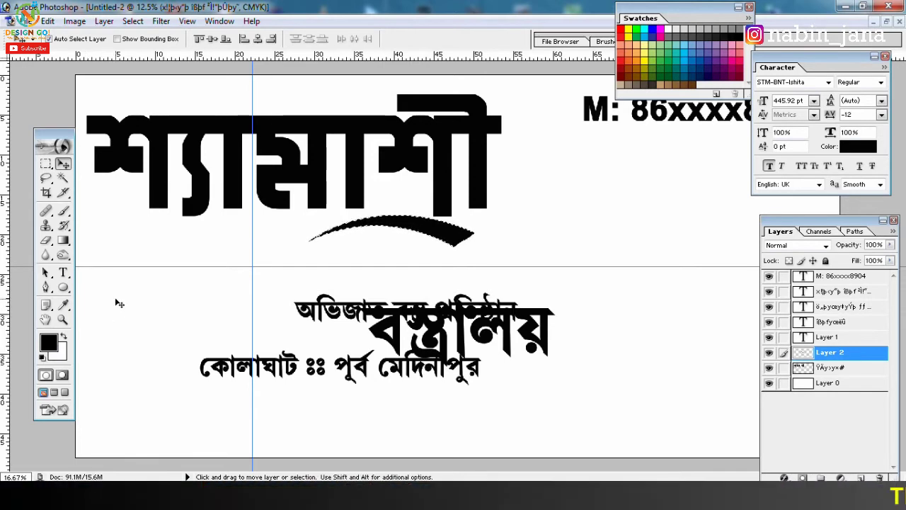
left_click(565, 215)
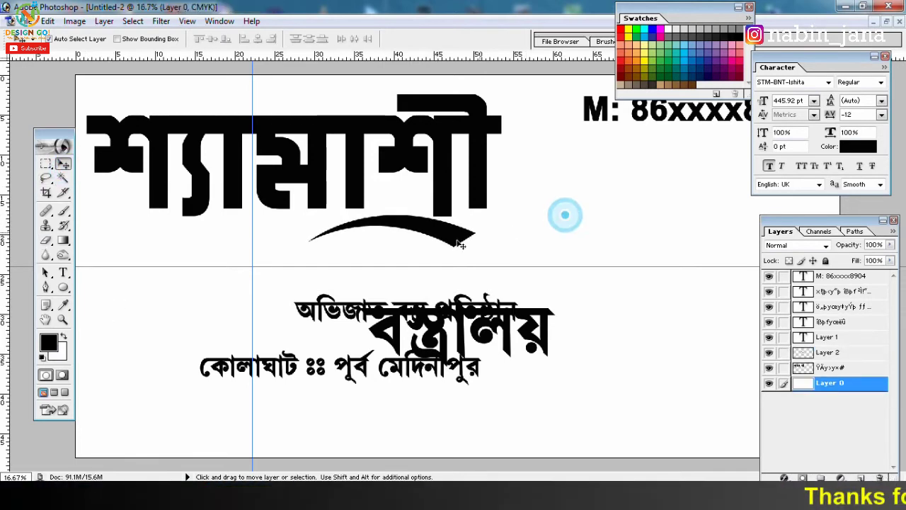
key("ctrl+t")
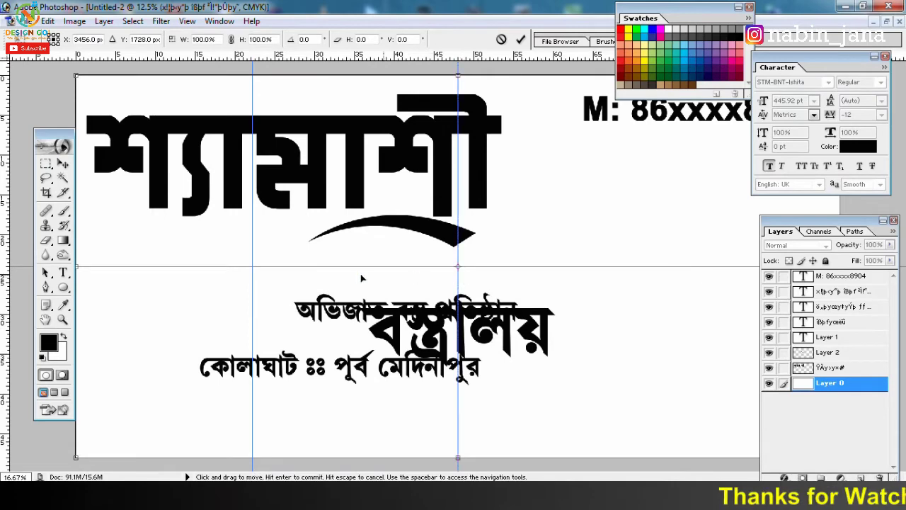
key("Return")
left_click_drag(252, 272, 99, 255)
Step: Enlarge the swoosh to about 154% and nudge it up-right
left_click(476, 234)
key("ctrl+t")
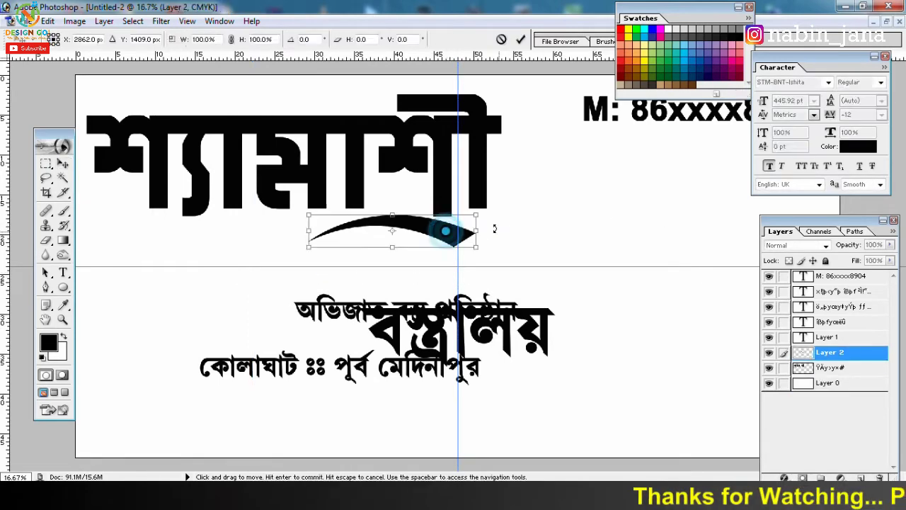
left_click_drag(478, 214, 520, 217)
left_click_drag(463, 244, 467, 237)
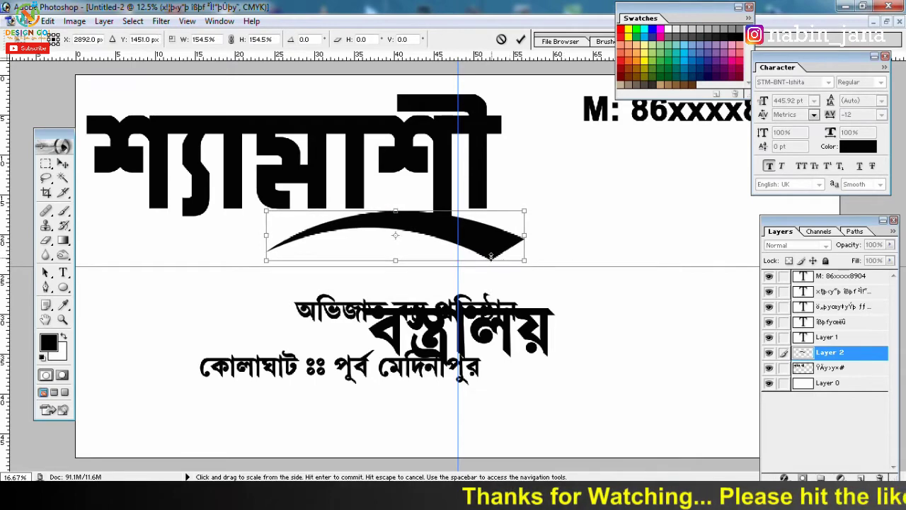
key("Return")
Step: Stretch the title's last stem down to meet the swoosh
left_click(440, 197, "ctrl")
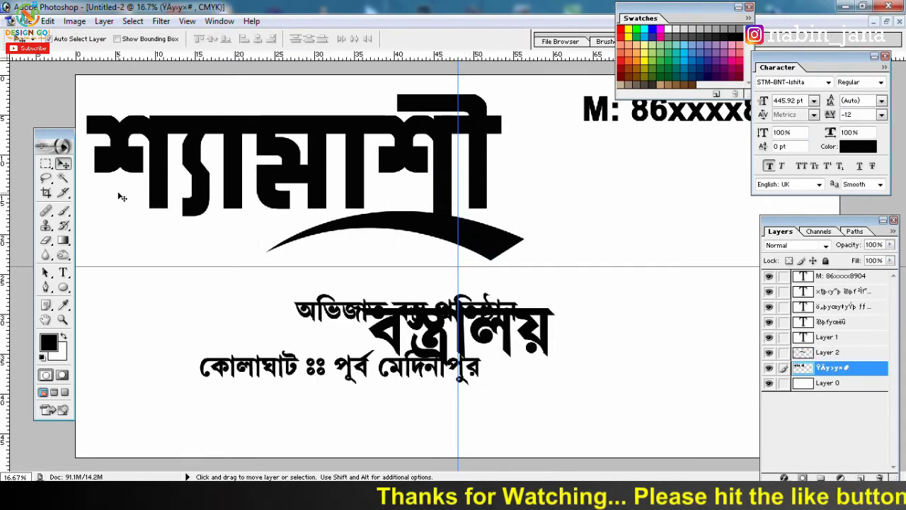
left_click_drag(45, 163, 95, 163)
mouse_move(415, 194)
left_mouse_down()
mouse_move(462, 237)
mouse_move(449, 252)
left_mouse_up()
key("ctrl+t")
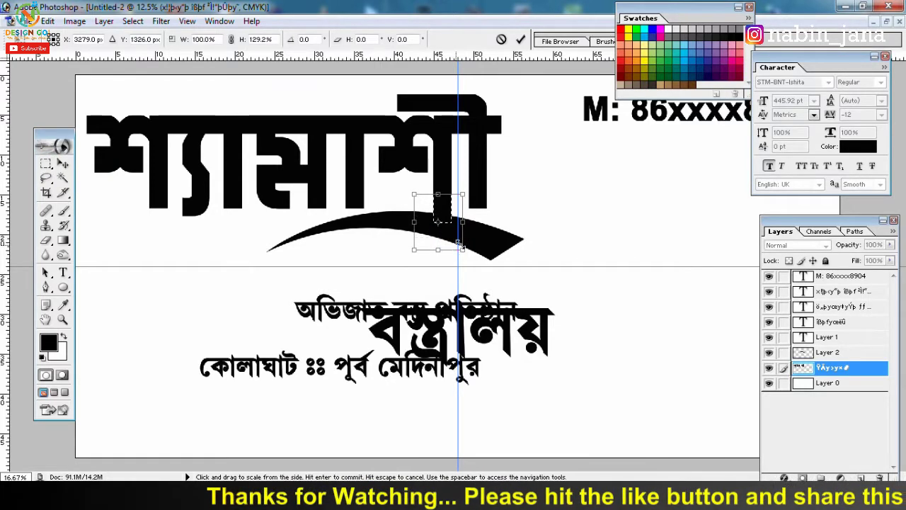
key("Return")
Step: Enlarge the swoosh again to about 119% and shift it slightly left
left_click(63, 164)
left_click(470, 247, "ctrl")
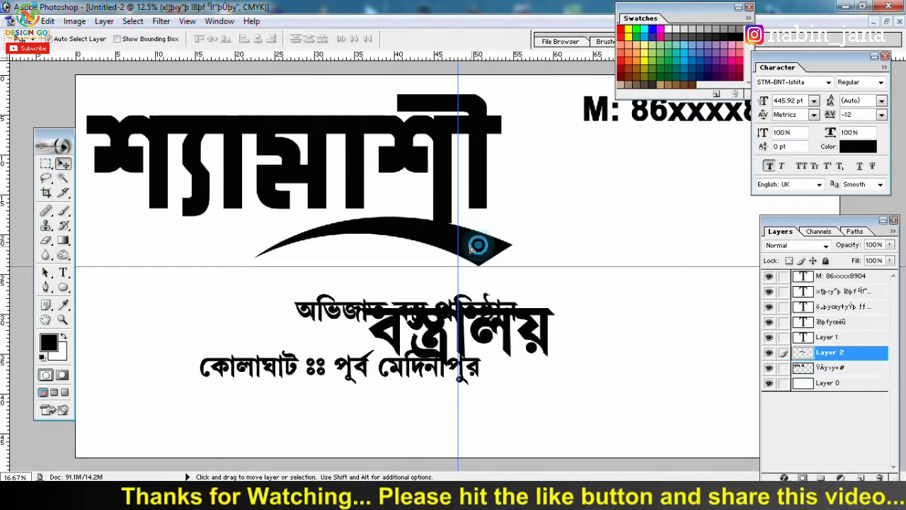
key("ctrl+t")
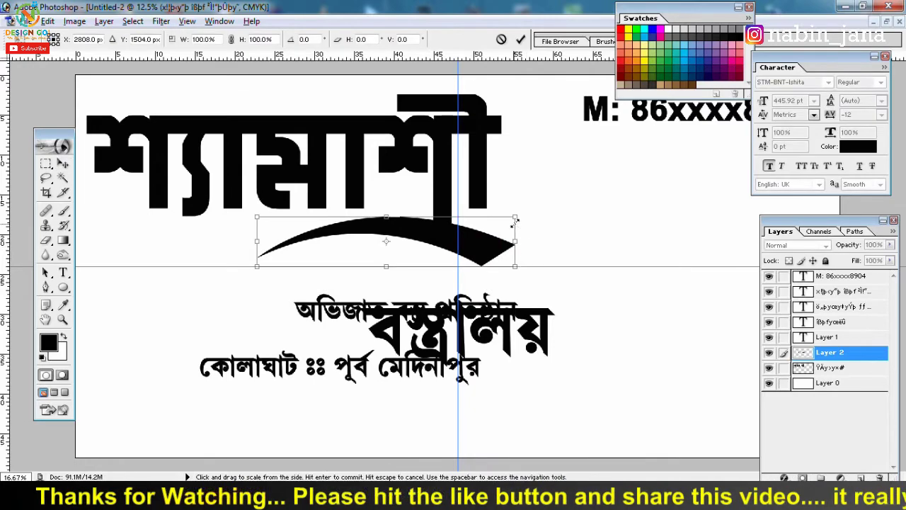
left_click_drag(514, 222, 532, 214)
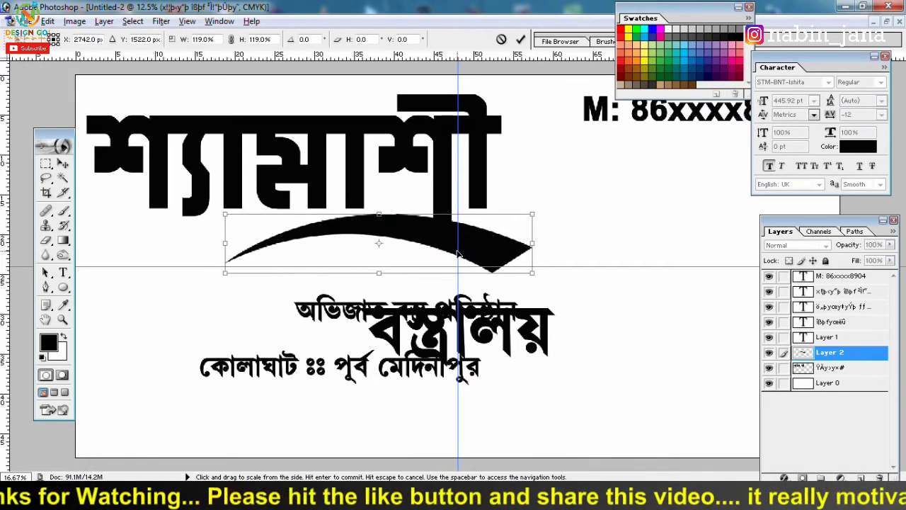
left_click_drag(457, 253, 457, 253)
double_click(414, 247)
Step: Make the swoosh slightly smaller and flatter, checking the whole banner
key("ctrl+minus")
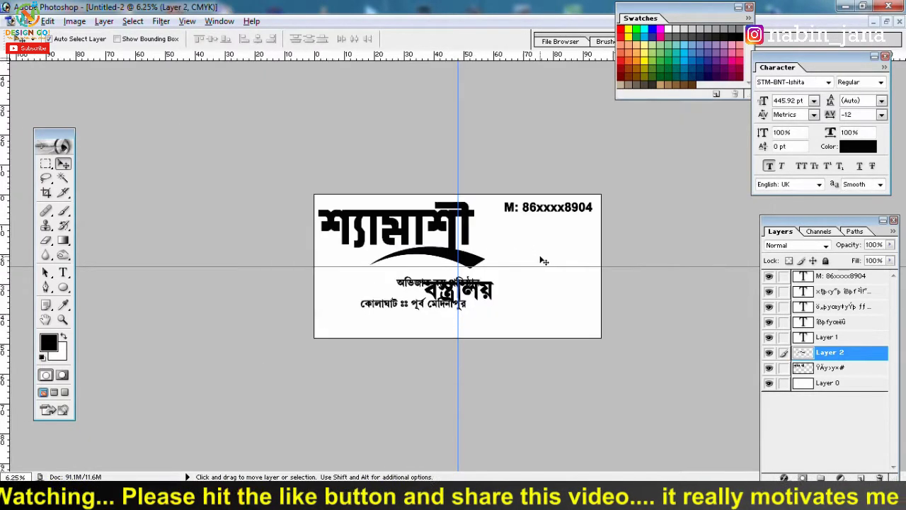
key("ctrl+plus")
key("ctrl+t")
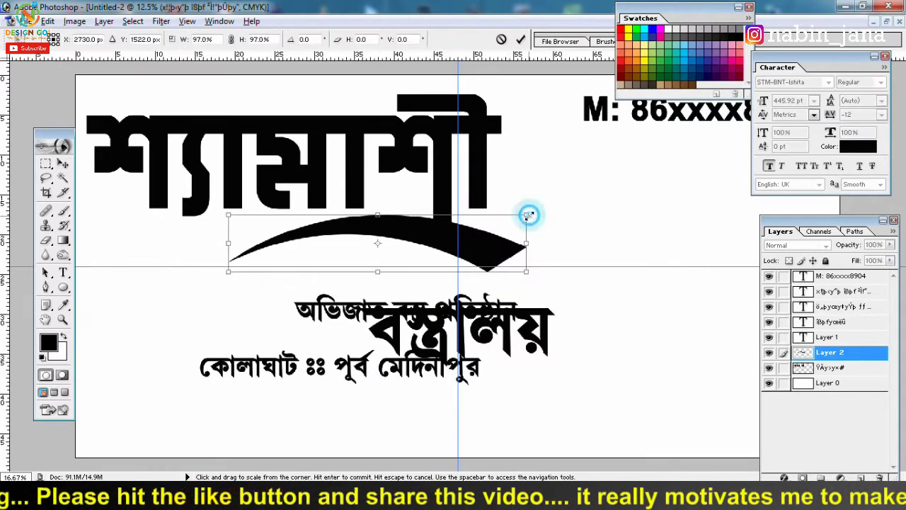
left_click_drag(532, 208, 526, 215)
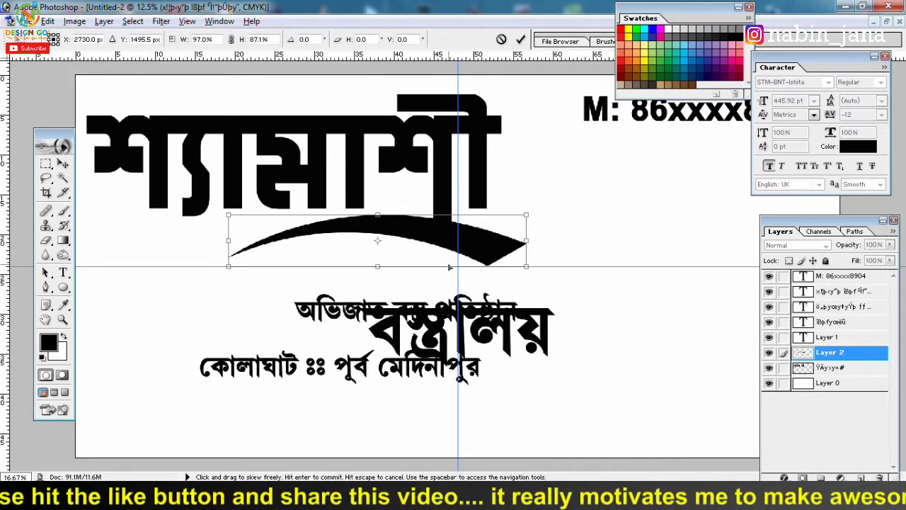
double_click(453, 264)
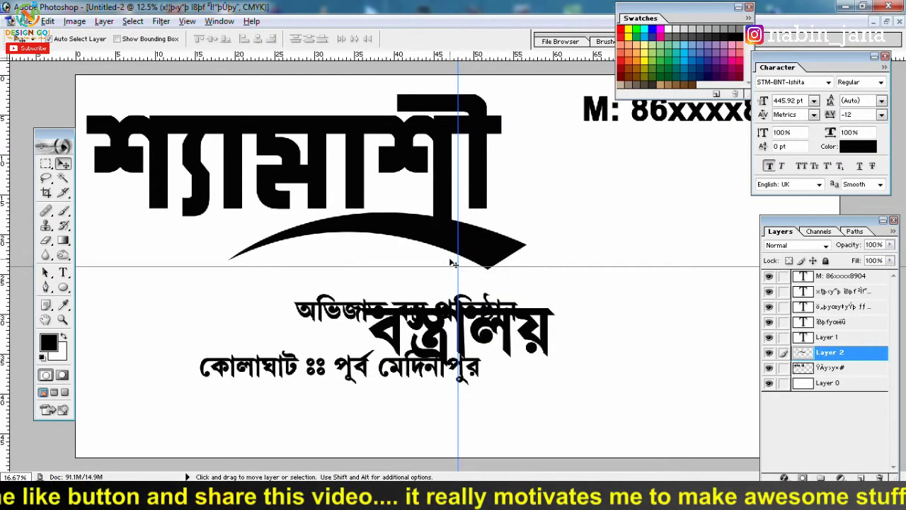
key("ctrl+minus")
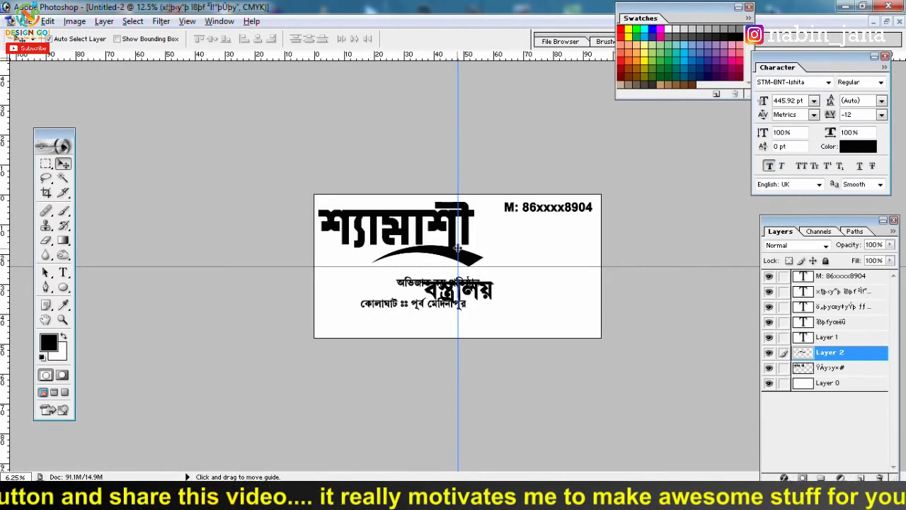
key("ctrl+plus")
key("ctrl+plus")
key("ctrl+plus")
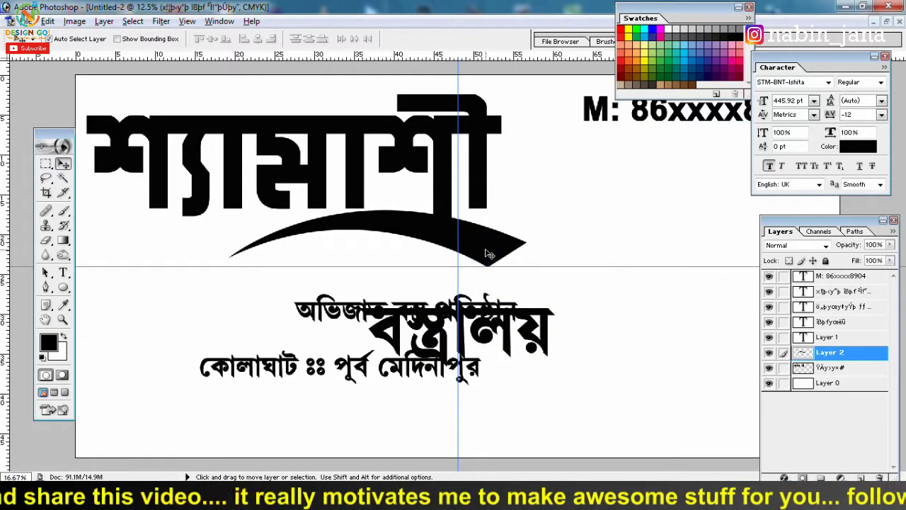
Step: Shift the title right and merge the swoosh layer down into it
key("ctrl+minus")
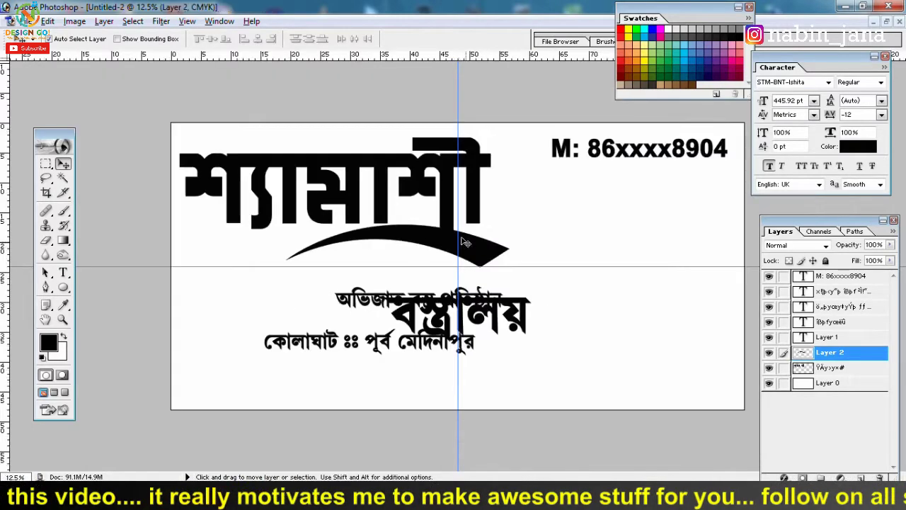
mouse_move(470, 218)
left_mouse_down()
mouse_move(482, 200)
mouse_move(517, 234)
left_mouse_up()
key("ctrl+e")
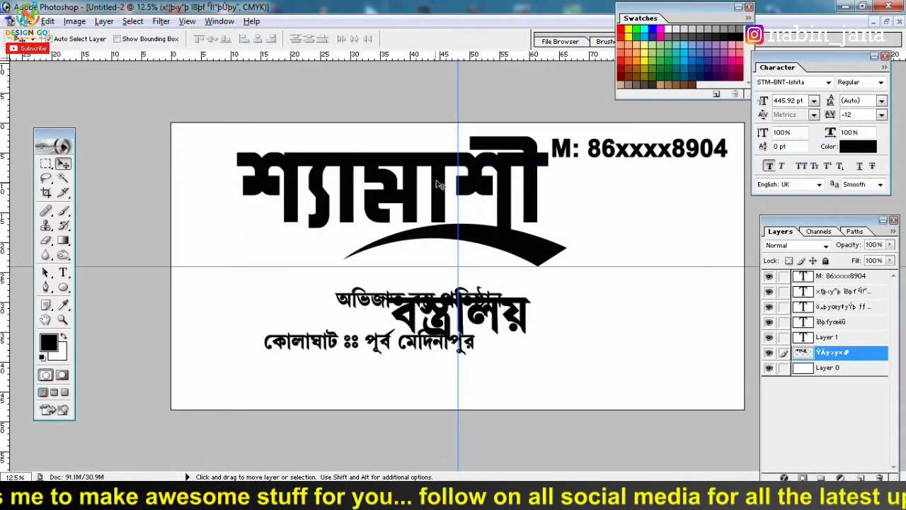
Step: Draw a thin rectangular marquee selection left of the title
key("ctrl+plus")
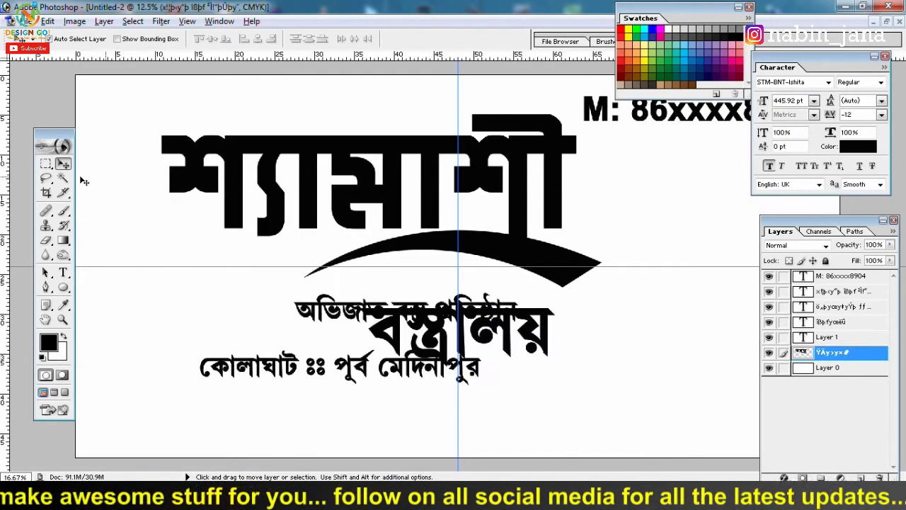
left_click(45, 162)
left_click(99, 156)
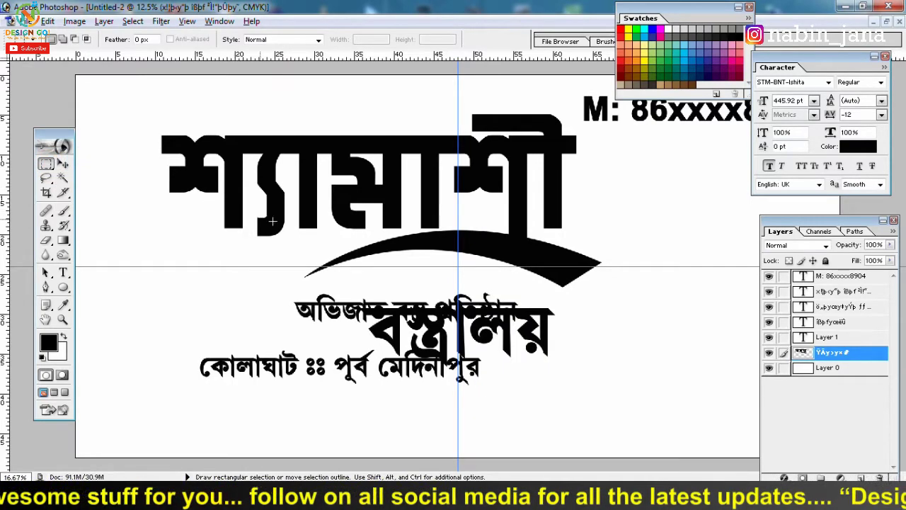
key("ctrl+plus")
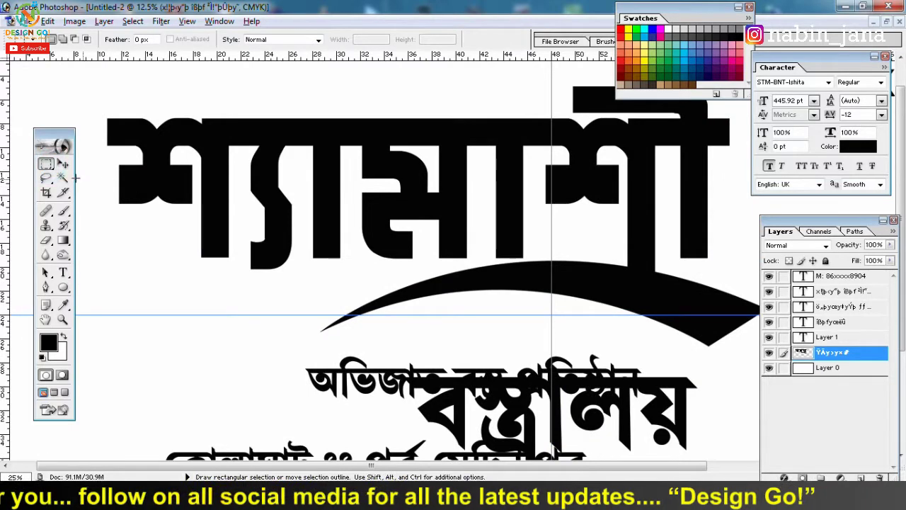
left_click_drag(142, 234, 195, 248)
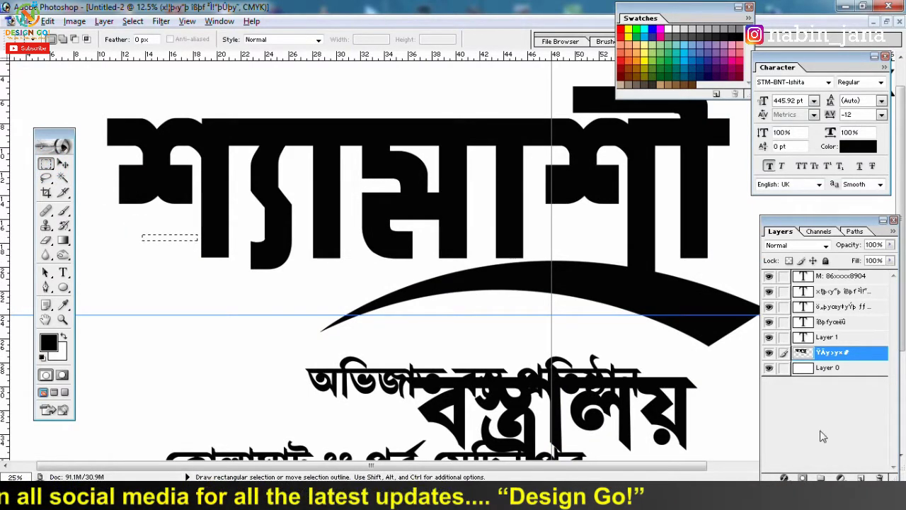
Step: Pick bright green on a new layer and move the green bar up into the title
left_click(861, 475)
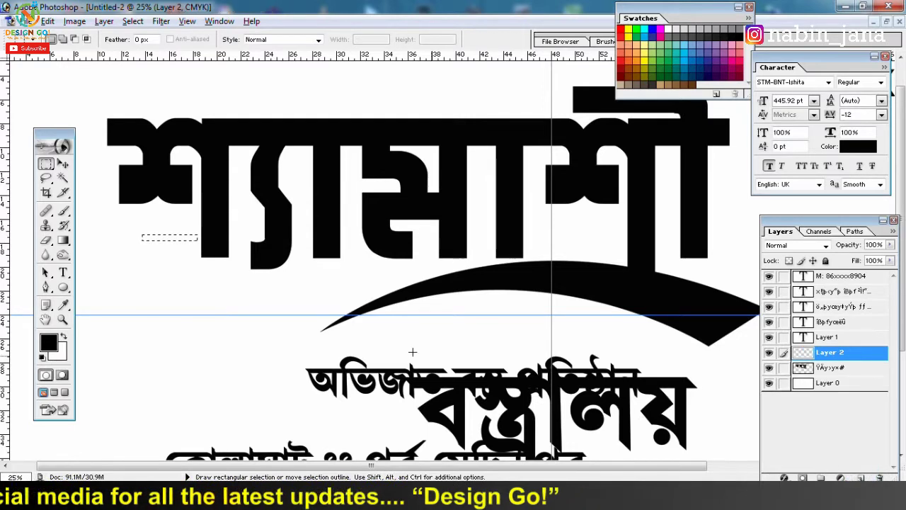
left_click(50, 343)
left_click(306, 225)
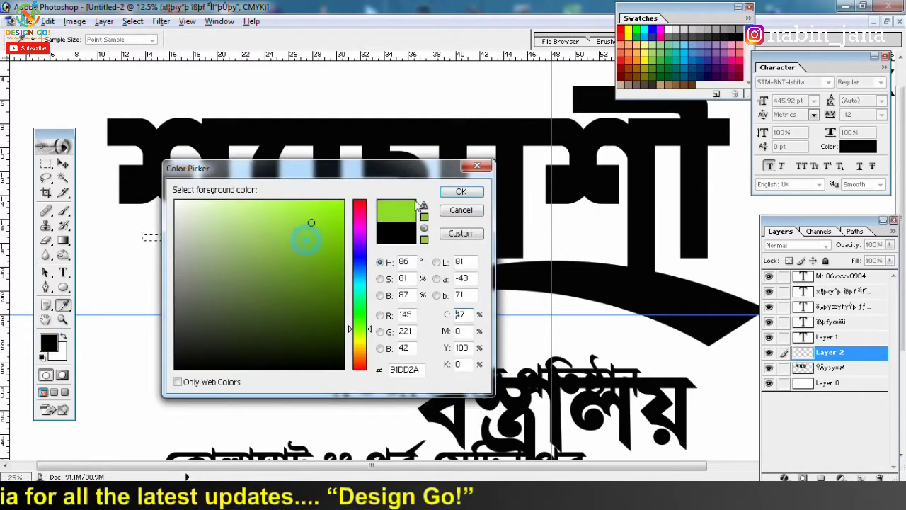
left_click(461, 189)
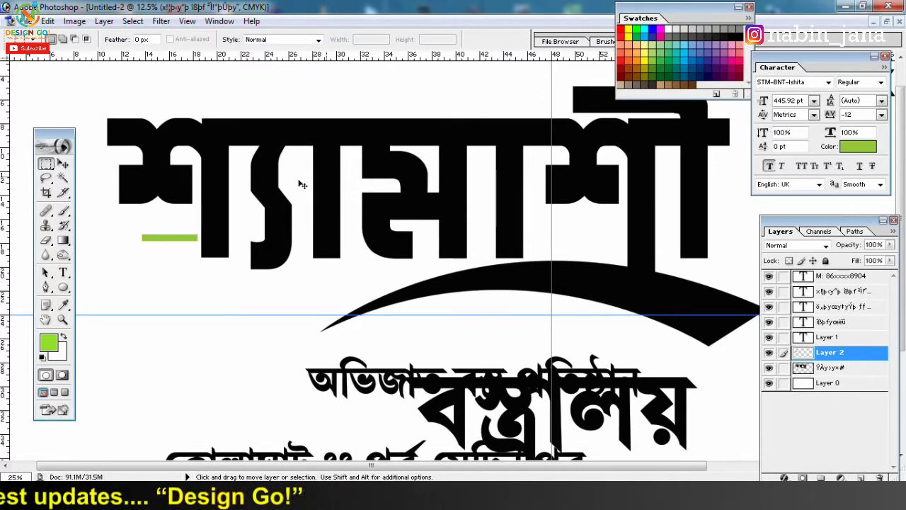
left_click(61, 164)
left_click_drag(186, 237, 233, 202)
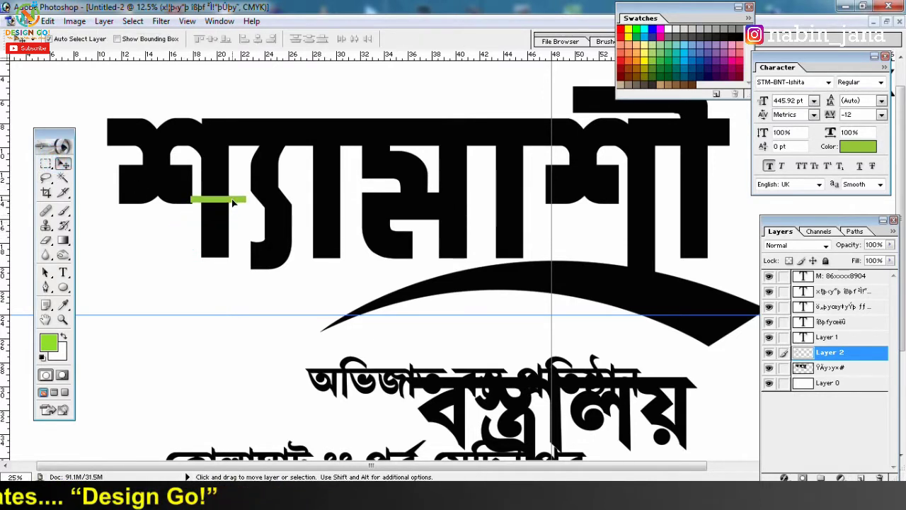
Step: Shorten the bar, merge copies into a triple-bar stack, and copy it across the title's letters
key("ctrl+t")
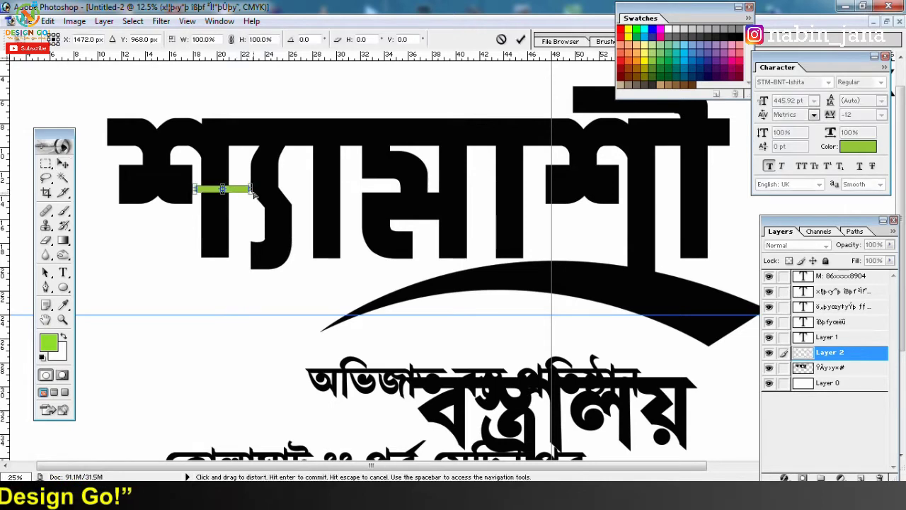
left_click_drag(250, 189, 238, 188)
key("Return")
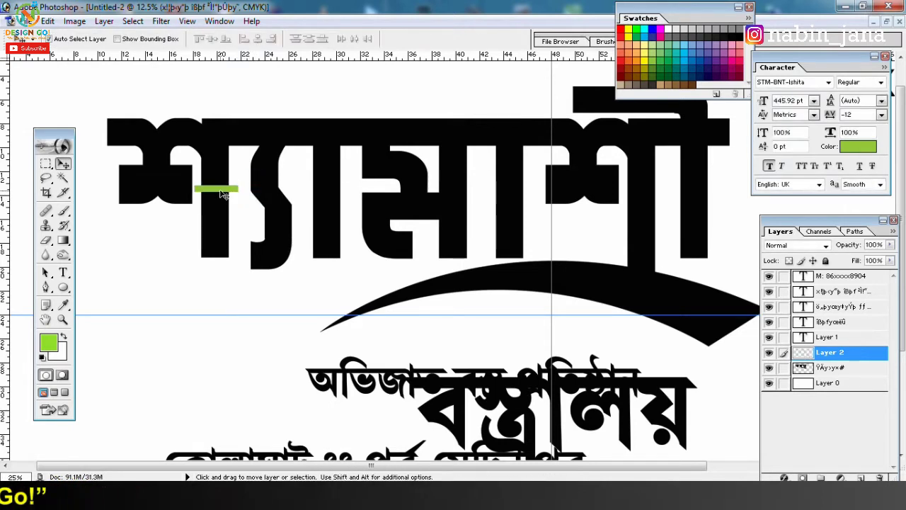
left_click_drag(230, 197, 232, 212)
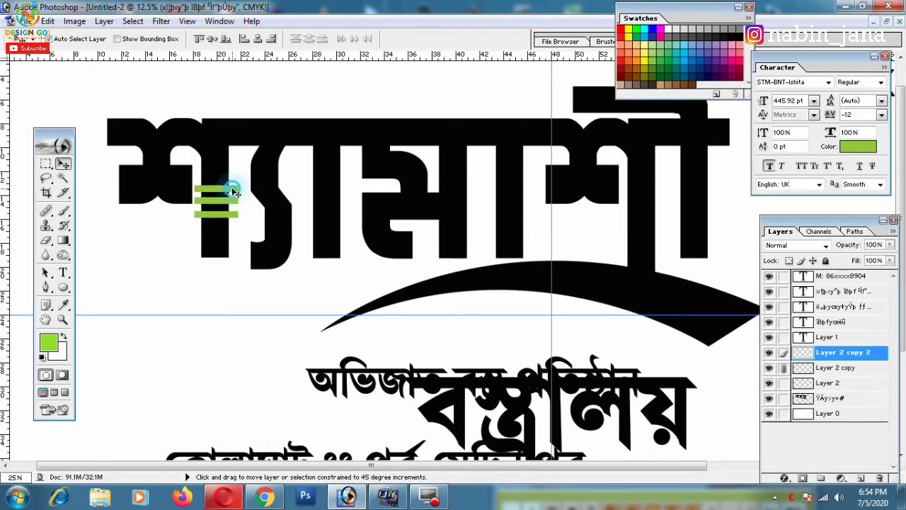
key("ctrl+e")
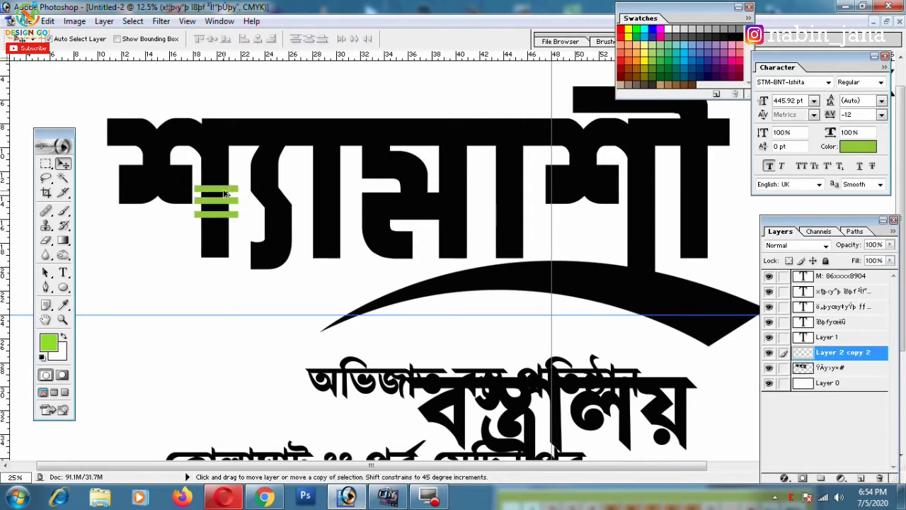
left_click_drag(229, 190, 622, 201)
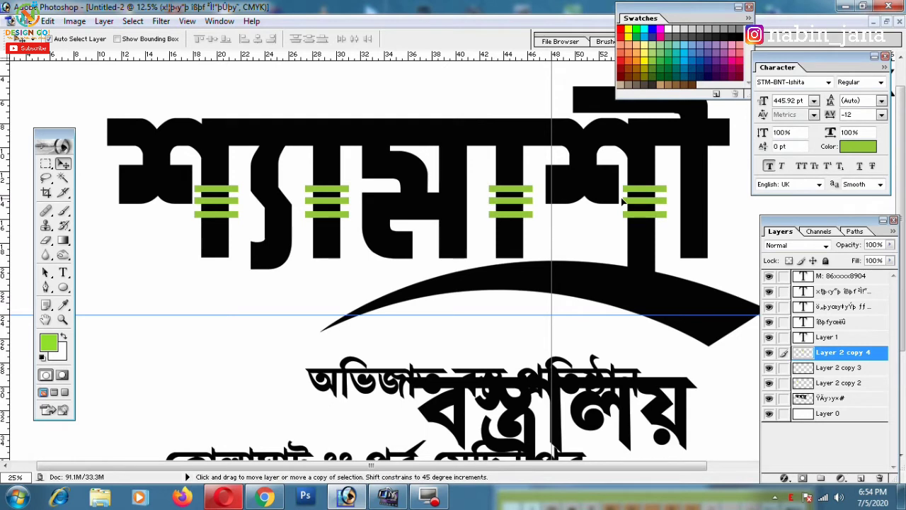
left_click_drag(621, 202, 683, 205)
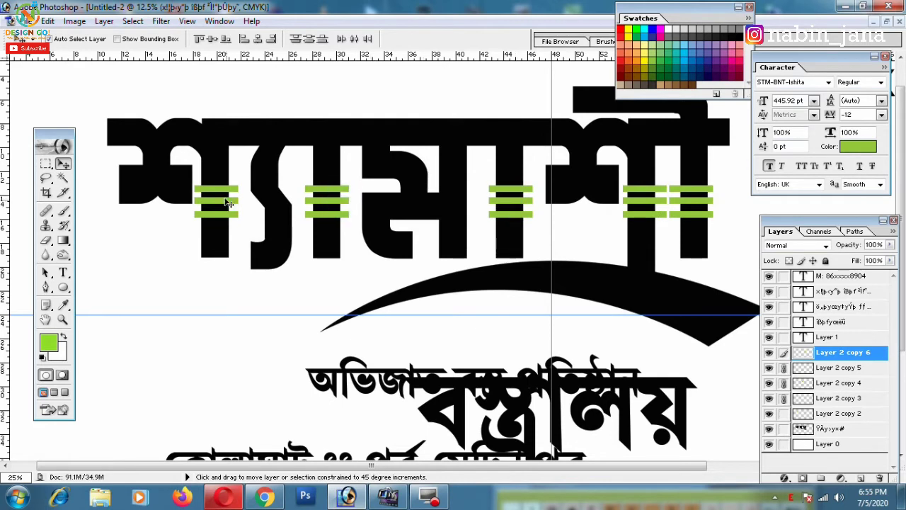
Step: Cut the merged green-bar shape out of the শ্যামাশ্রী title, then delete the bars layer
key("ctrl+e")
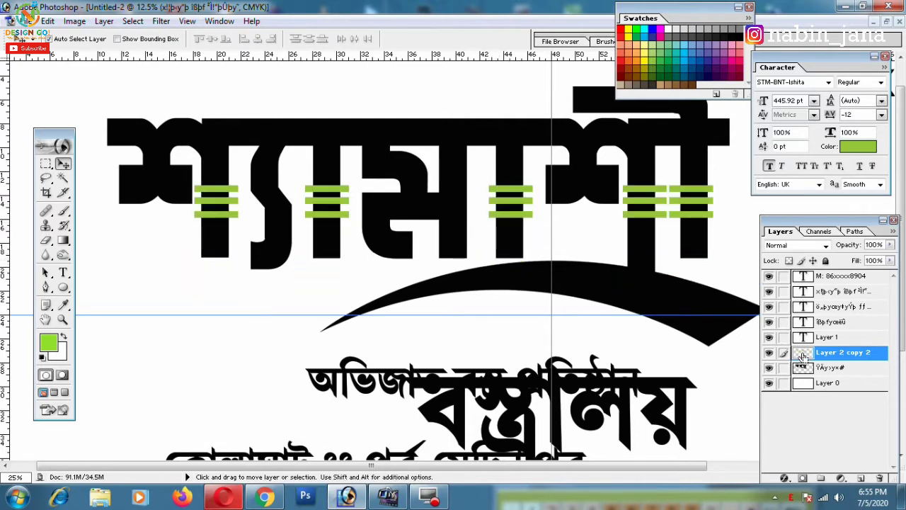
left_click(801, 352, "ctrl")
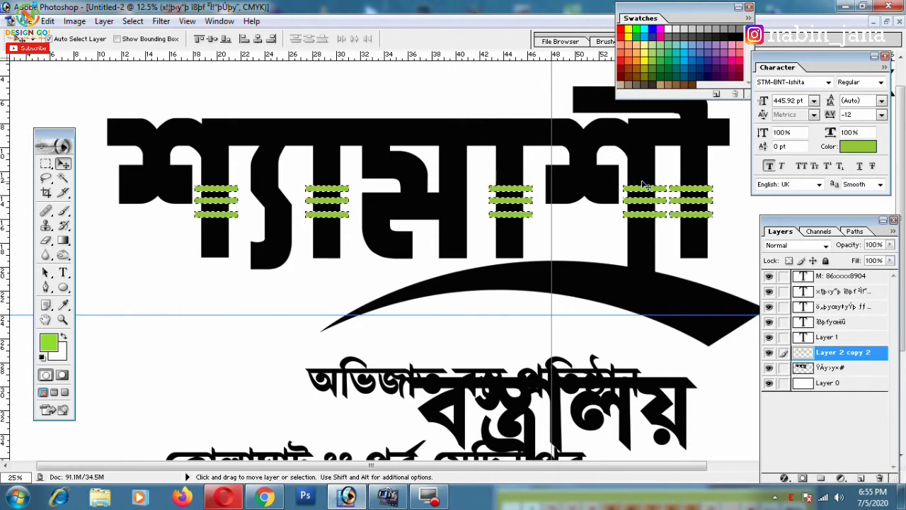
left_click(647, 145, "ctrl")
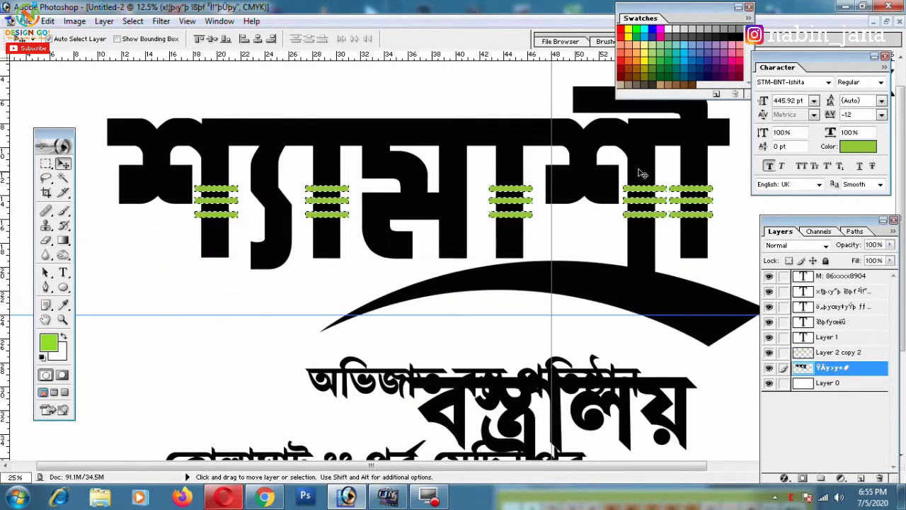
left_click(769, 367)
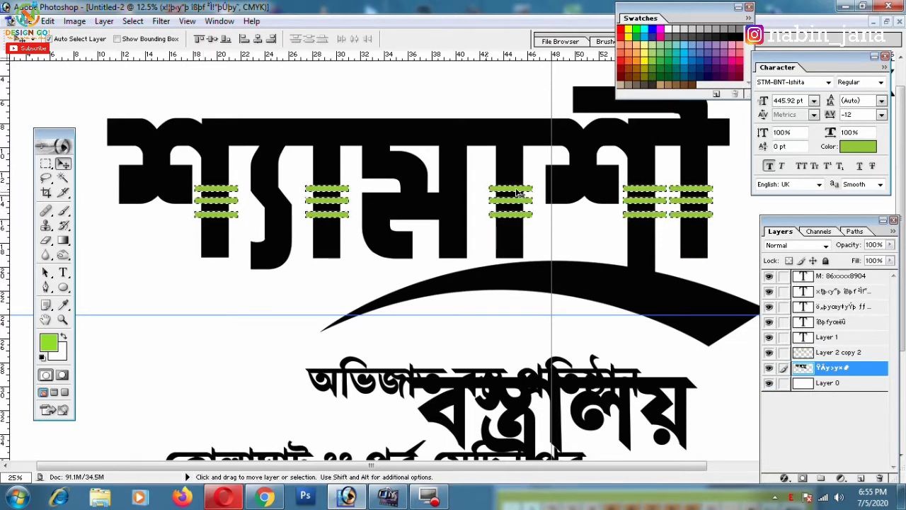
left_click(694, 120)
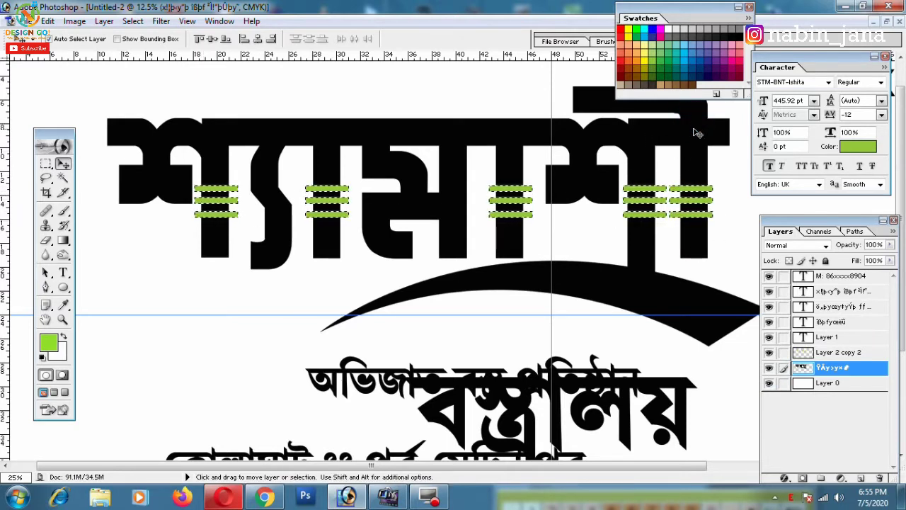
left_click(693, 205, "ctrl")
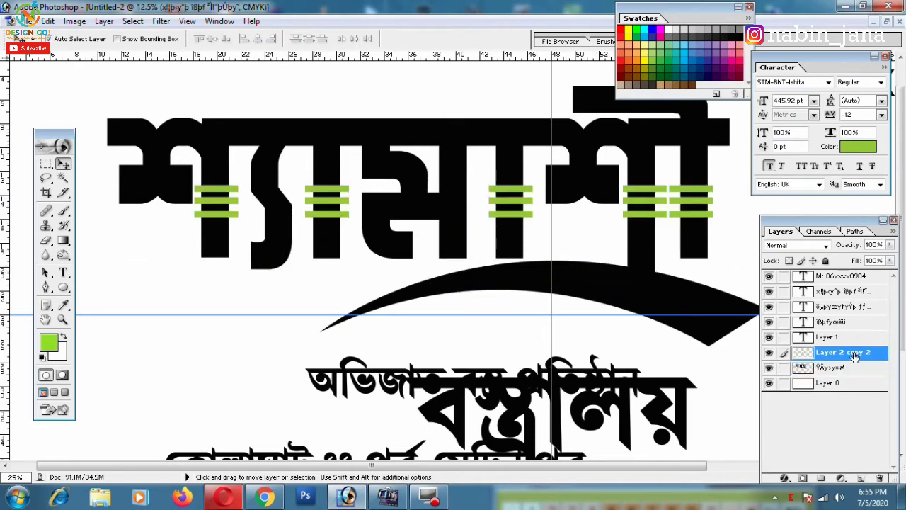
left_click_drag(854, 356, 879, 477)
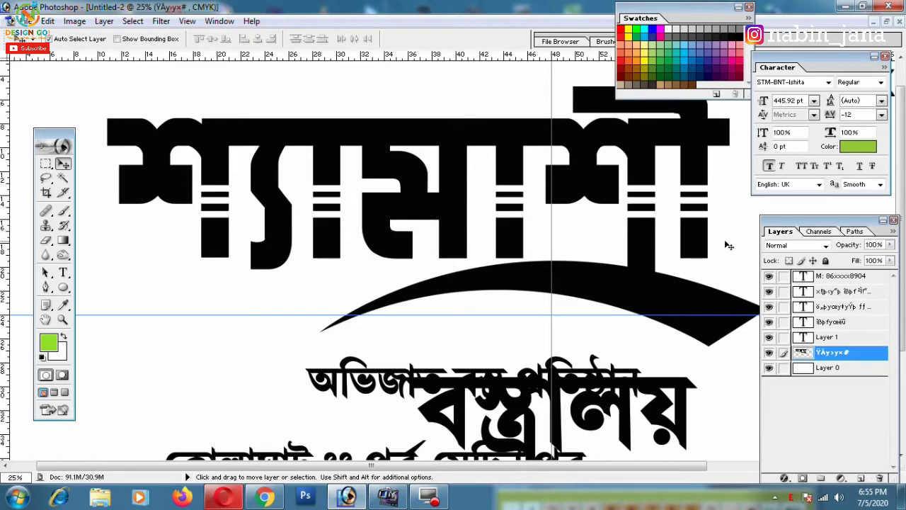
key("ctrl+minus")
key("ctrl+minus")
key("ctrl+minus")
Step: Move the title and swoosh right and down and scale them smaller
key("ctrl+plus")
key("ctrl+plus")
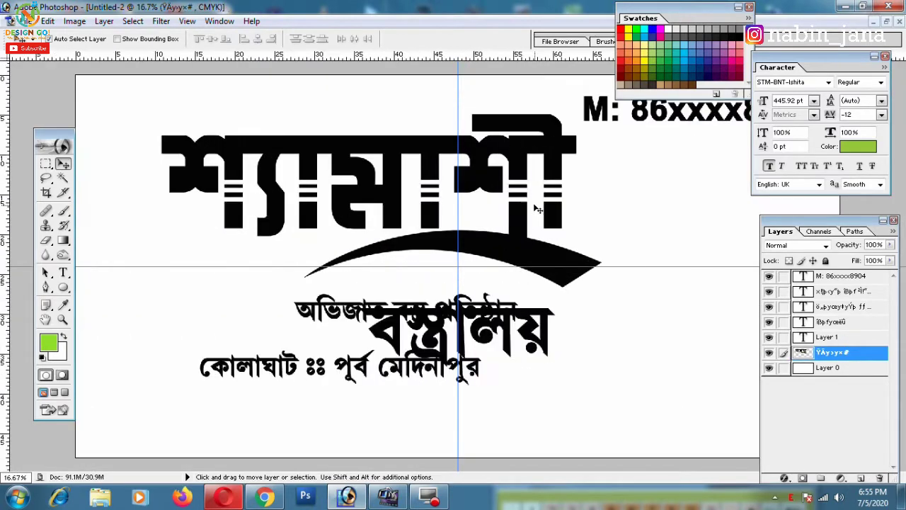
left_click_drag(421, 245, 522, 242)
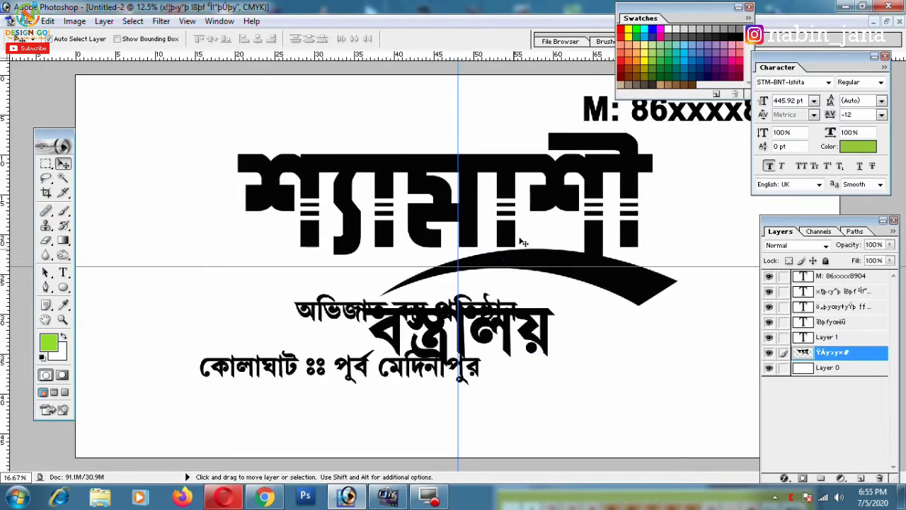
key("ctrl+t")
left_click_drag(681, 129, 645, 142)
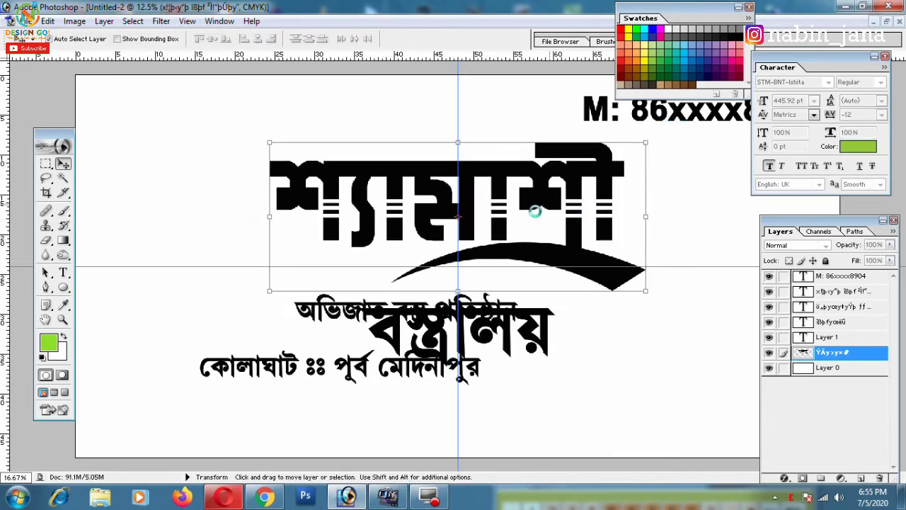
key("ctrl+minus")
key("ctrl+minus")
key("alt+bracketleft")
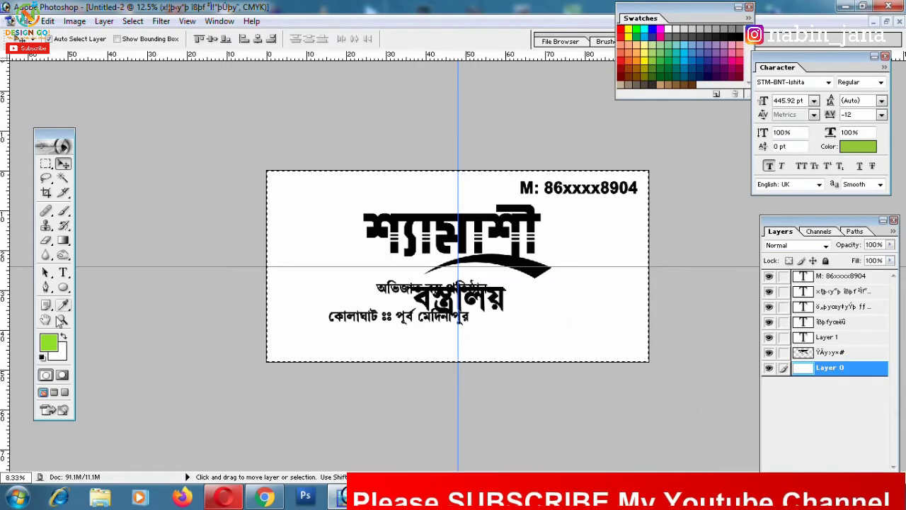
Step: Set the background colour to black and fill a new layer above Layer 0 with green
left_click(62, 348)
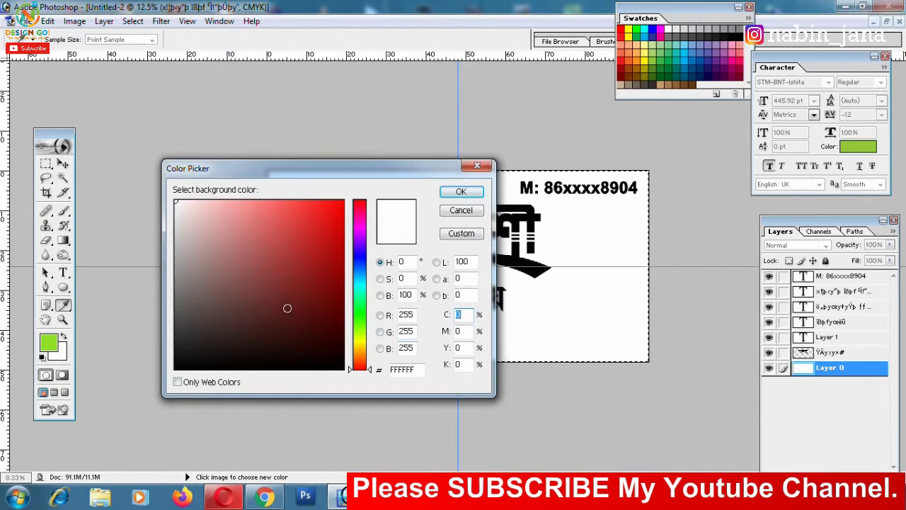
left_click_drag(287, 307, 382, 407)
left_click(460, 192)
key("v")
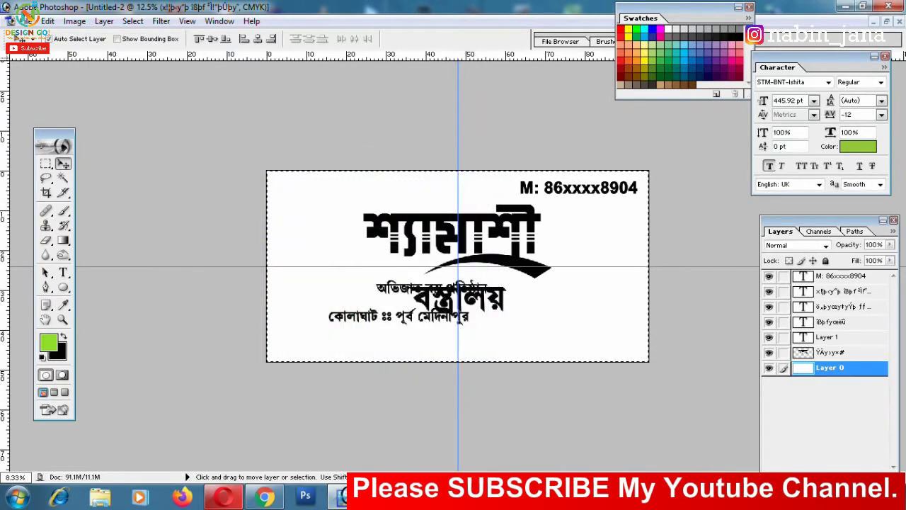
left_click(862, 466)
key("alt+BackSpace")
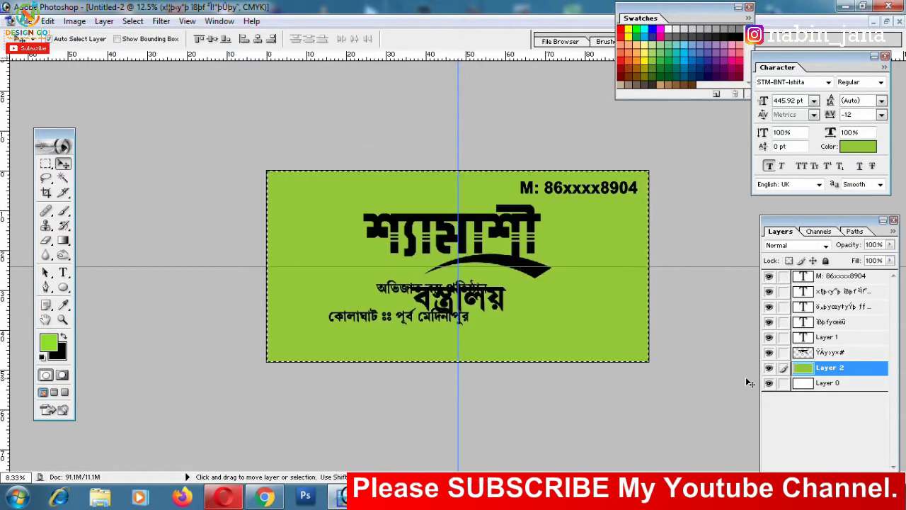
key("ctrl+d")
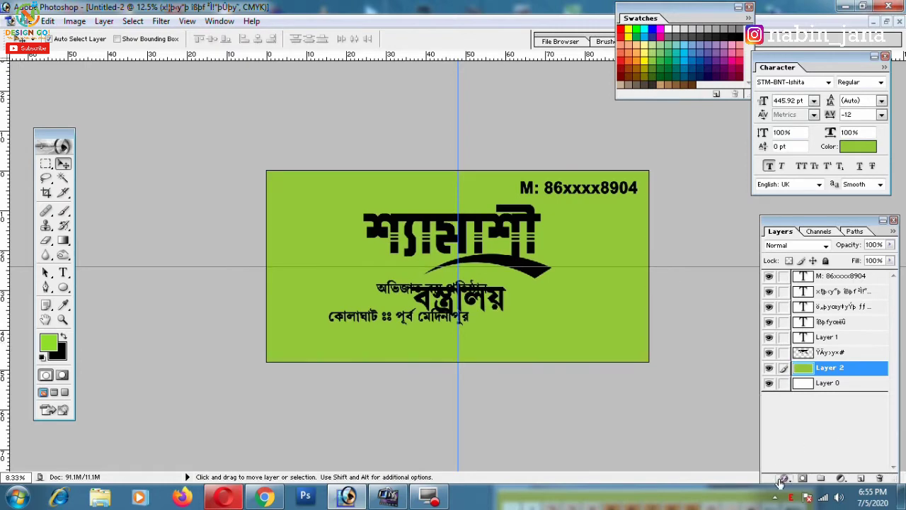
left_click(783, 479)
Step: Add a Gradient Overlay to the green layer at a 110° angle
left_click(823, 439)
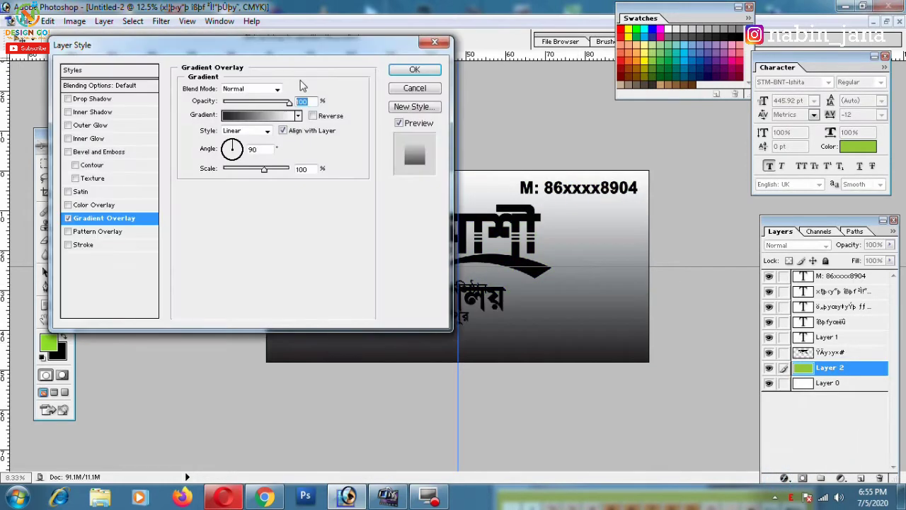
left_click_drag(288, 53, 752, 165)
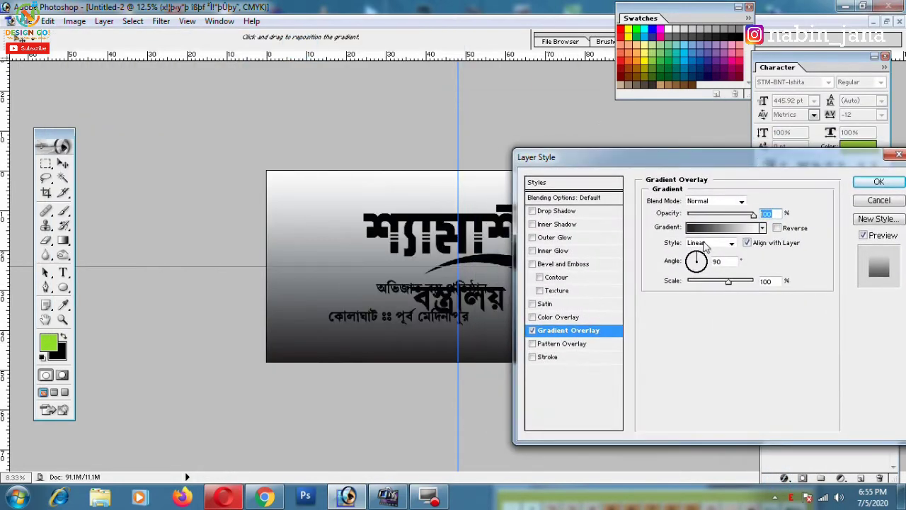
left_click_drag(696, 260, 696, 260)
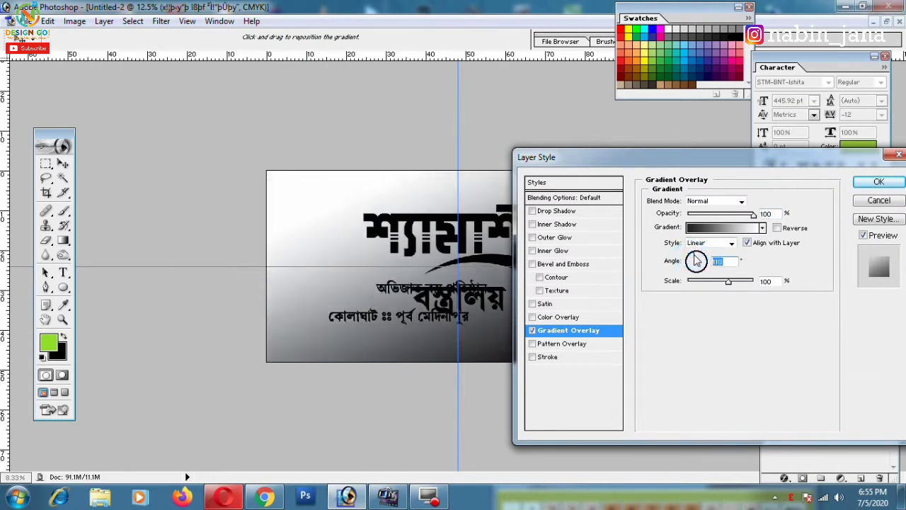
left_click_drag(692, 160, 676, 165)
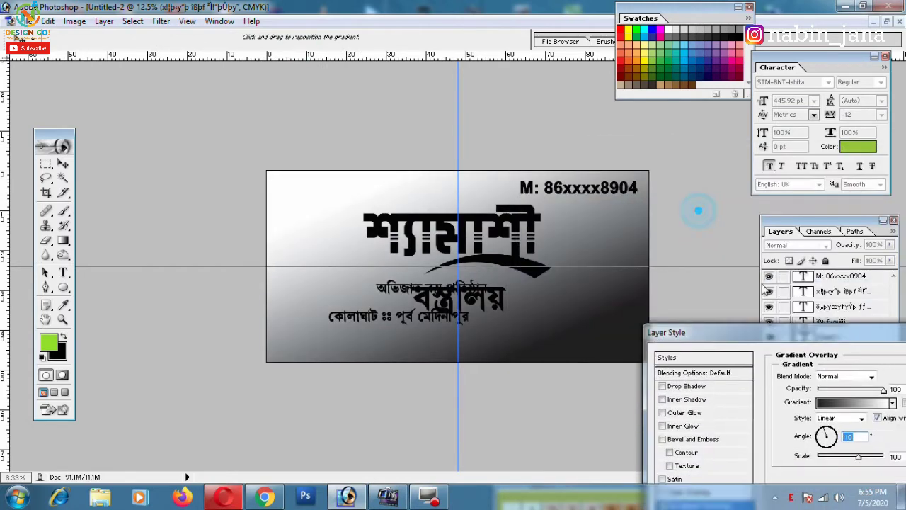
left_click(704, 234)
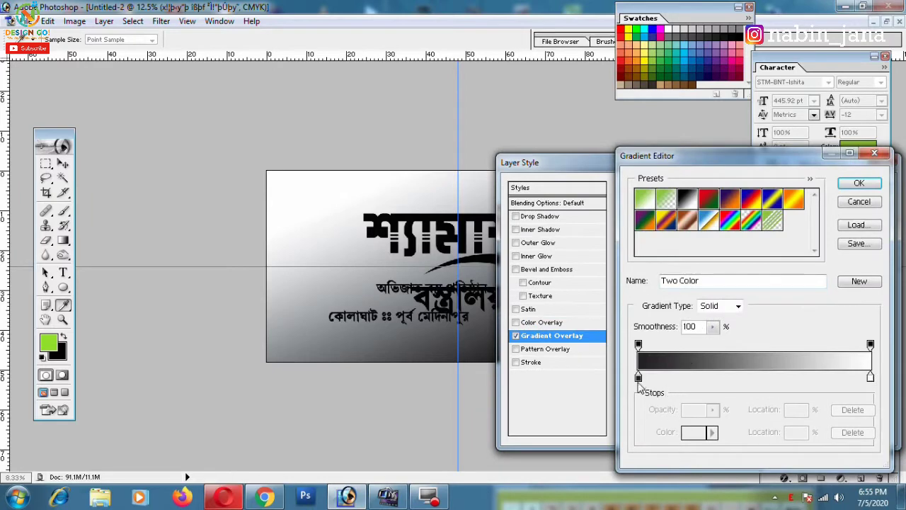
Step: Set the gradient's left stop to dark violet 0D004C and add a blue 004A80 stop at 43%
left_click(638, 377)
left_click(695, 431)
left_click(702, 73)
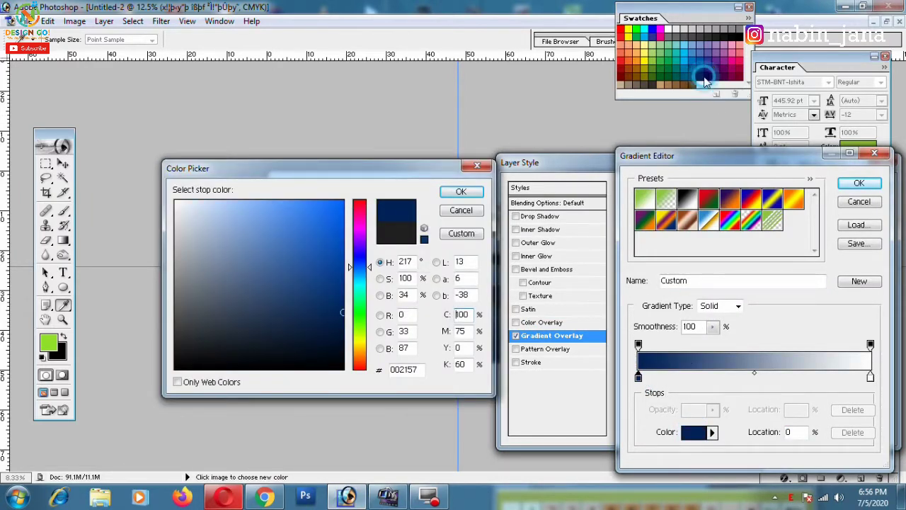
left_click(709, 76)
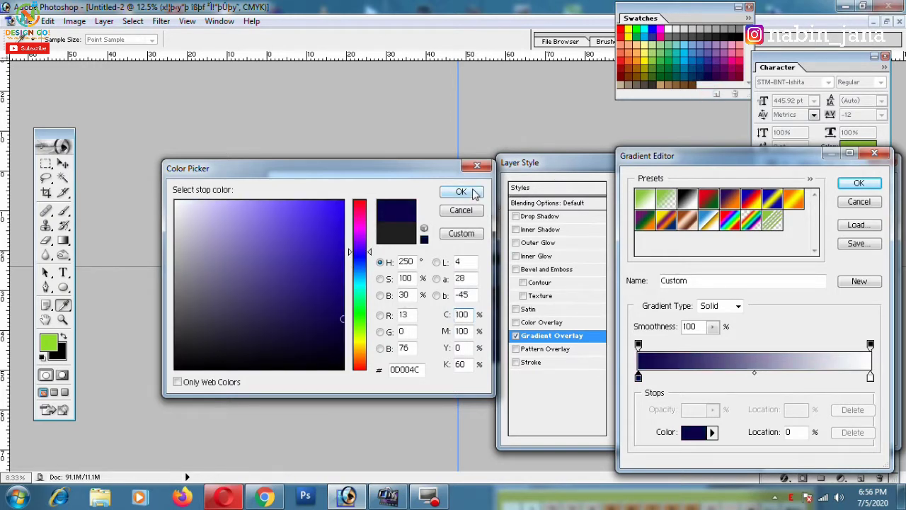
left_click(461, 192)
left_click(738, 379)
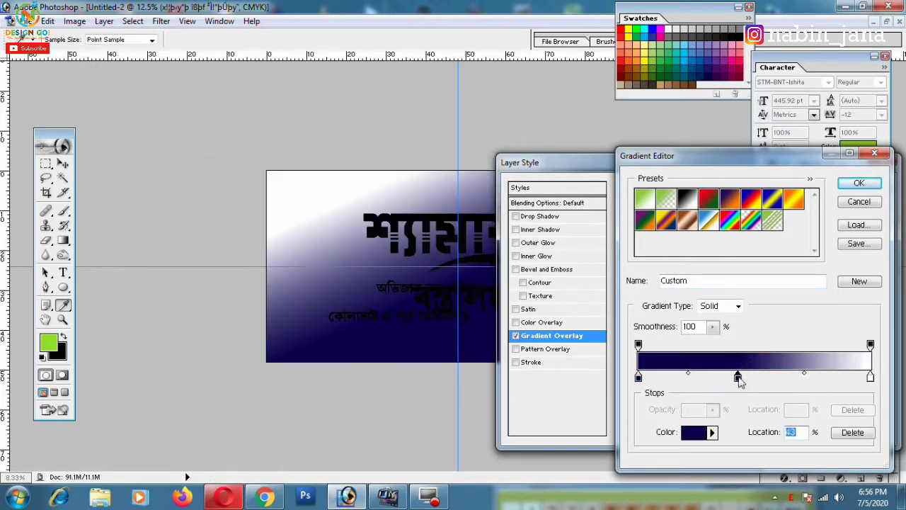
left_click(694, 435)
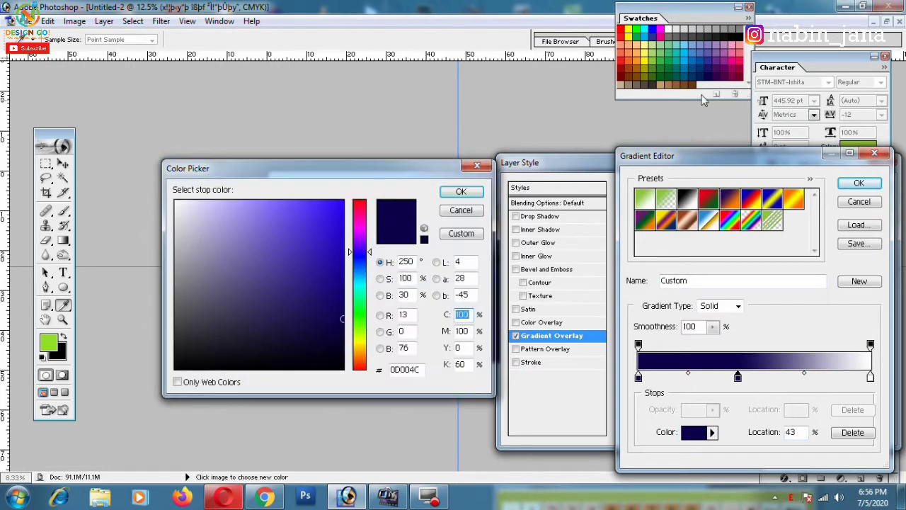
left_click(695, 69)
left_click(461, 191)
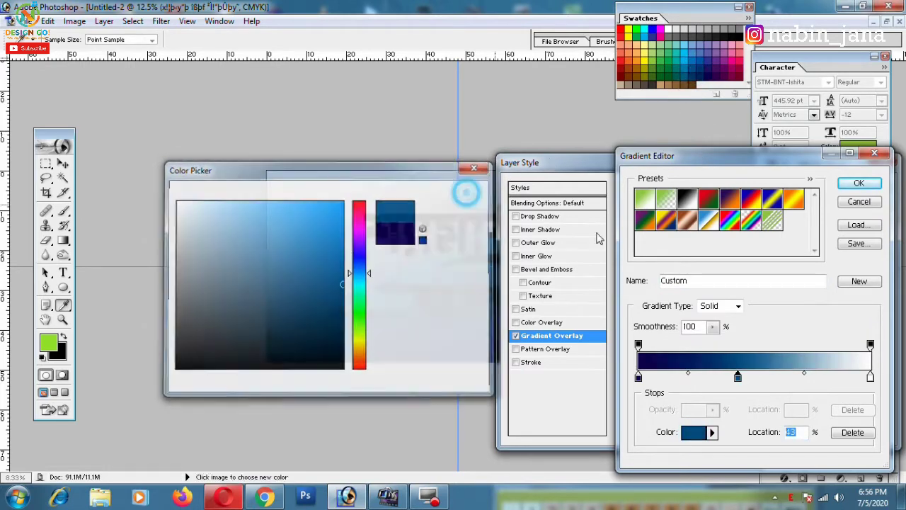
Step: Make the right stop magenta 9E005D and apply the gradient overlay
left_click(870, 376)
left_click(693, 433)
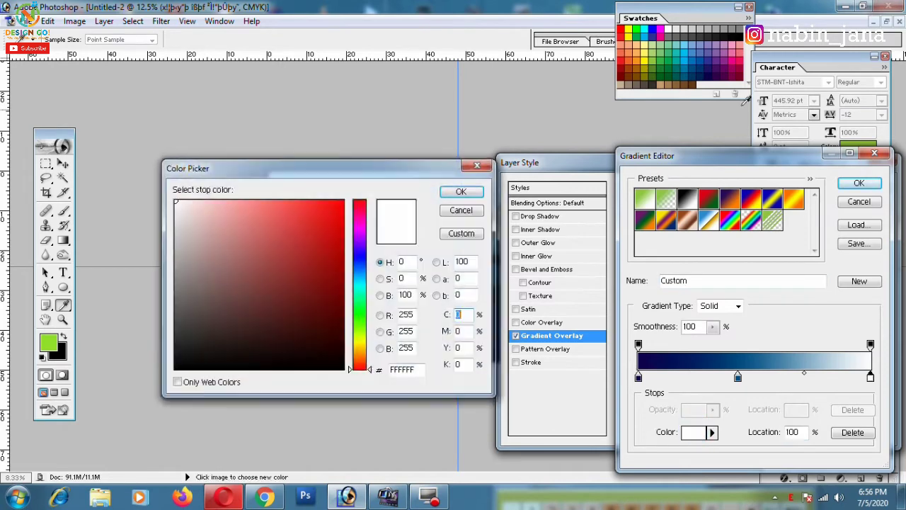
left_click(735, 67)
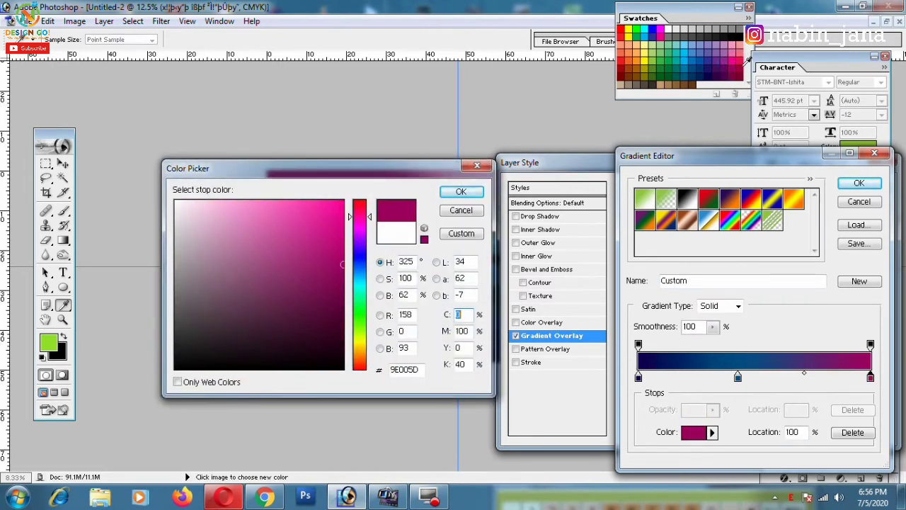
left_click(730, 68)
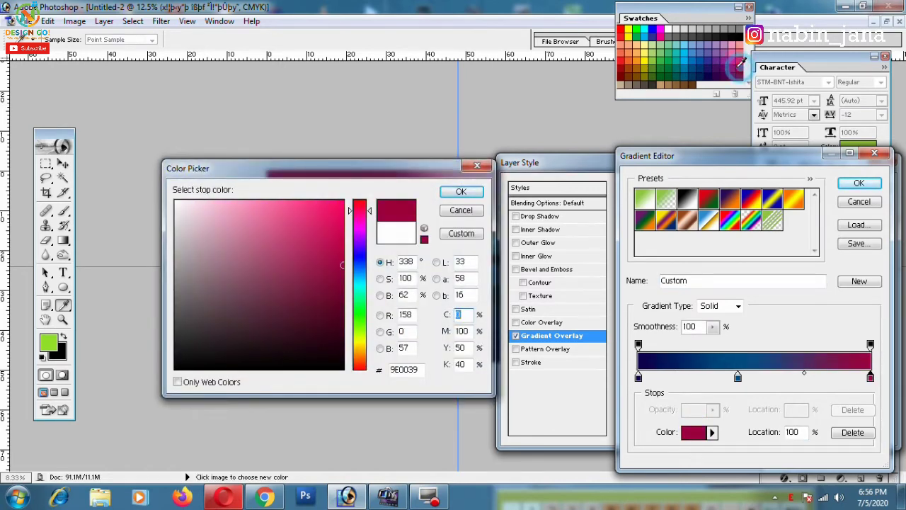
left_click(477, 193)
left_click(859, 184)
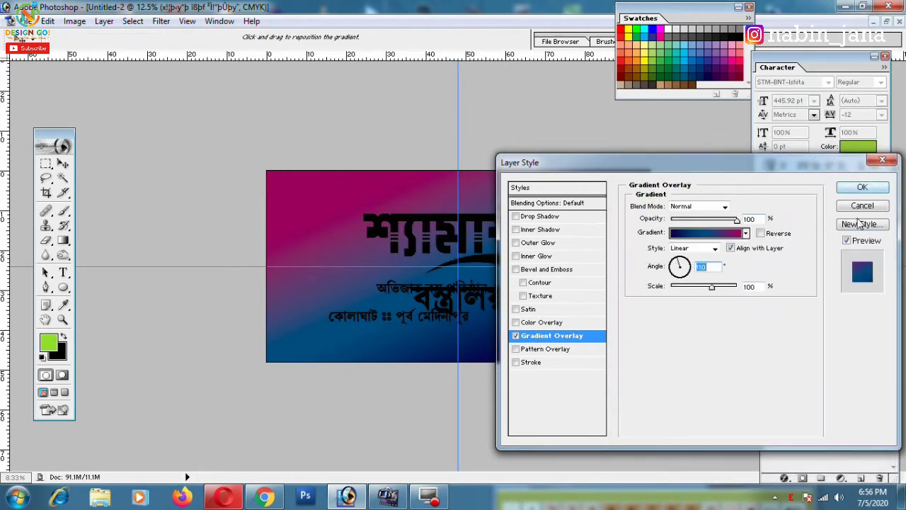
left_click(862, 187)
key("ctrl+minus")
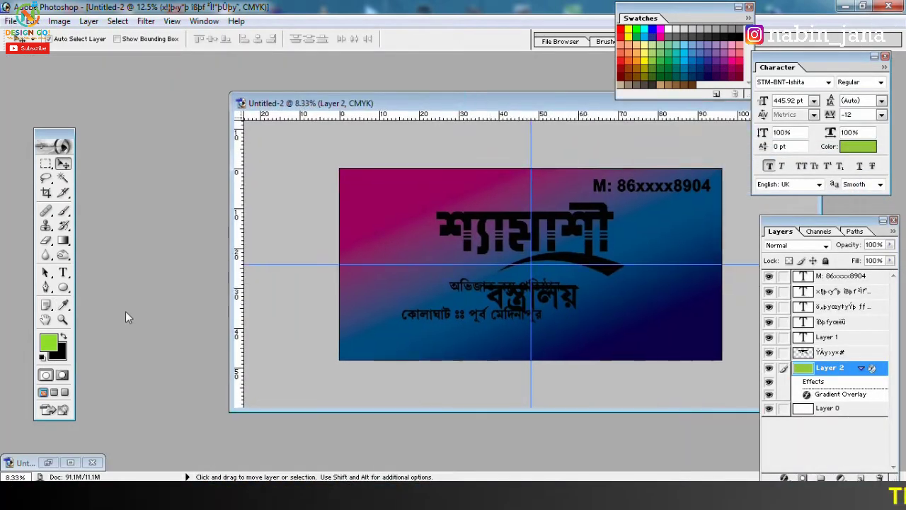
Step: Paste the cube image into the card document as a new layer and shift it left
left_click(25, 462)
left_click_drag(106, 83, 173, 84)
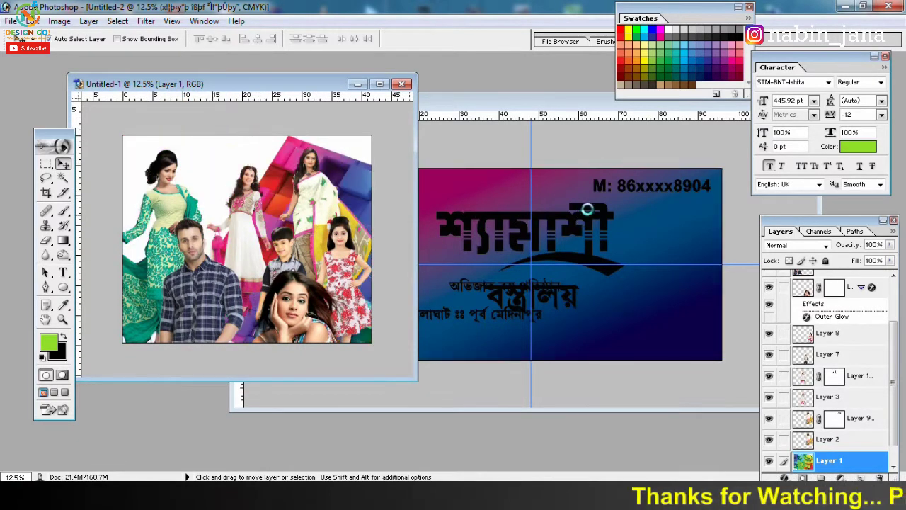
left_click(544, 113)
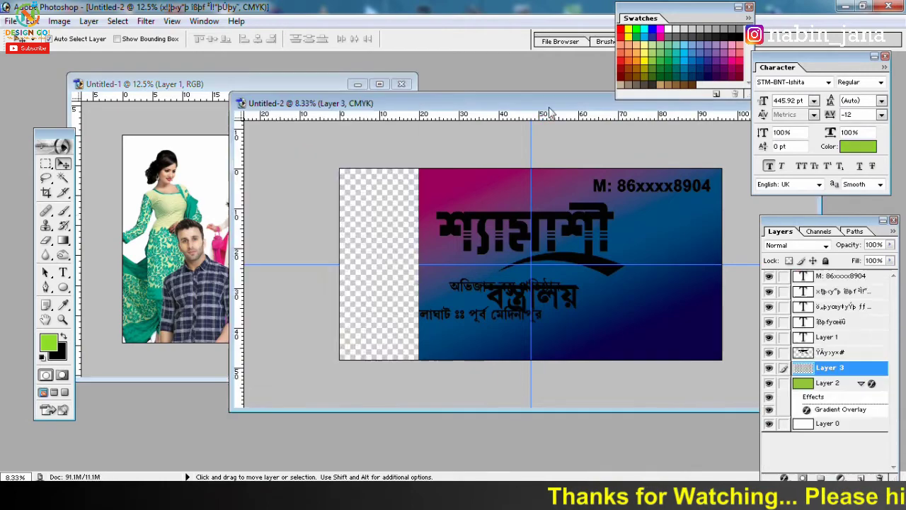
key("ctrl+v")
left_click_drag(496, 95, 308, 139)
left_click(593, 140)
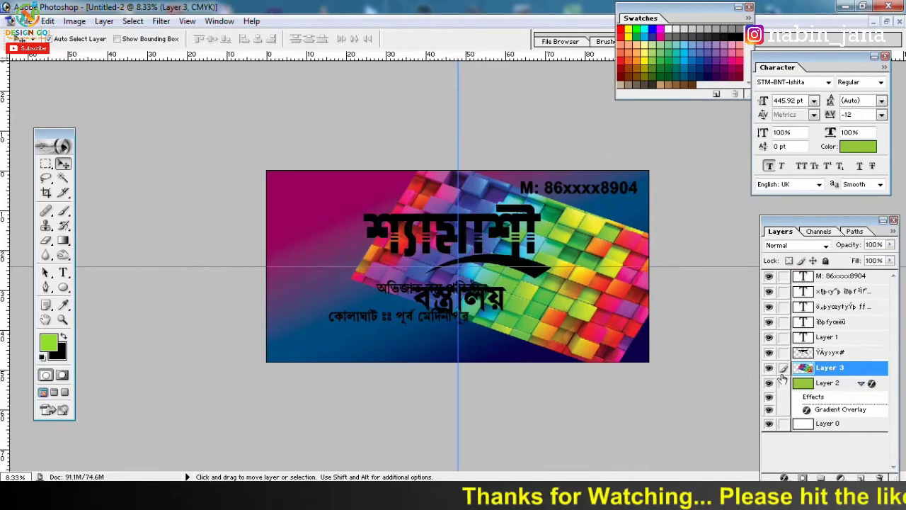
left_click_drag(550, 315, 489, 319)
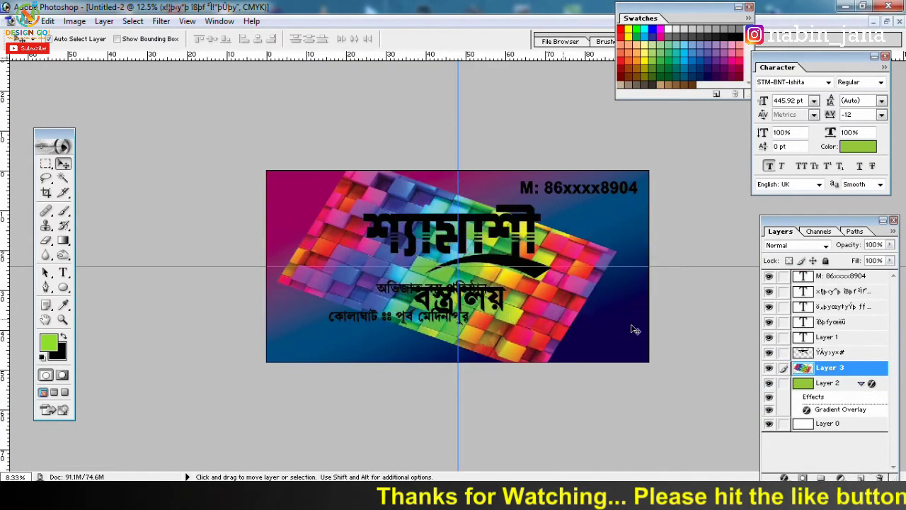
Step: Set the cube layer to Overlay and enlarge and tilt it about -4.6° past the card edges
left_click(793, 245)
left_click(786, 358)
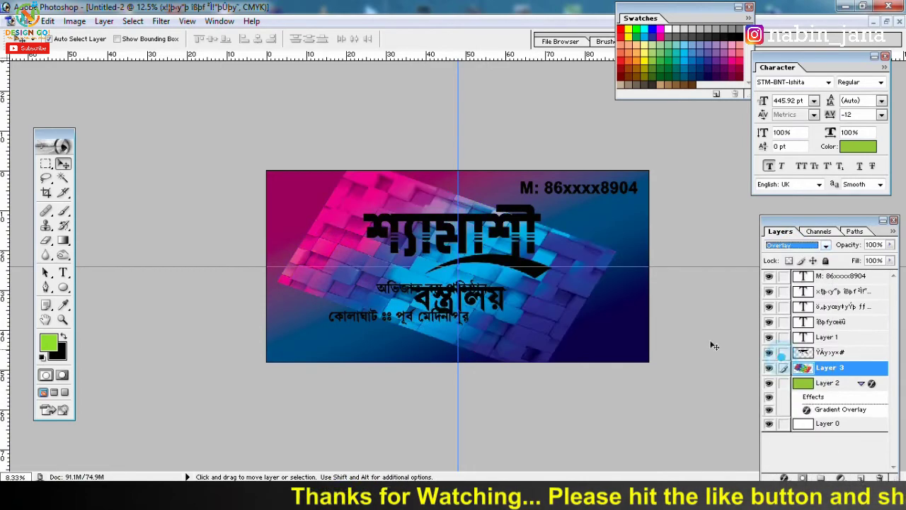
key("ctrl+t")
left_click_drag(619, 157, 716, 117)
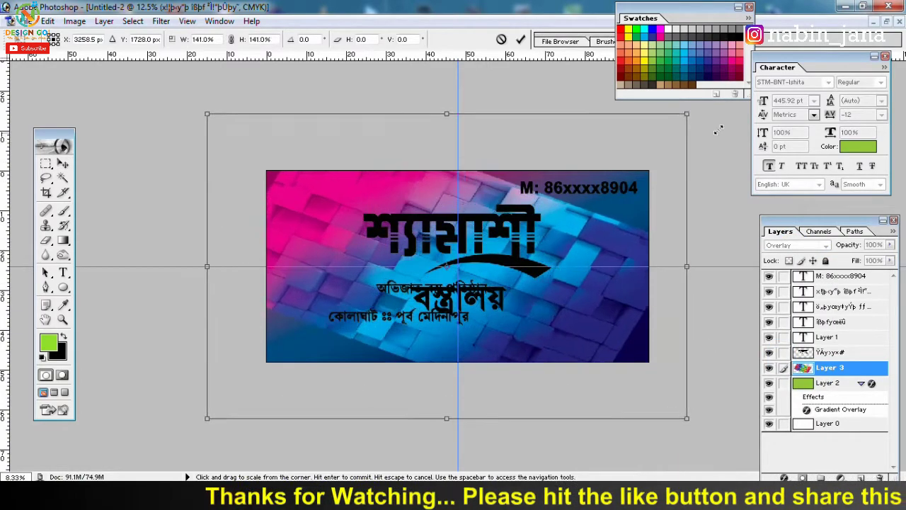
key("ctrl+minus")
key("ctrl+minus")
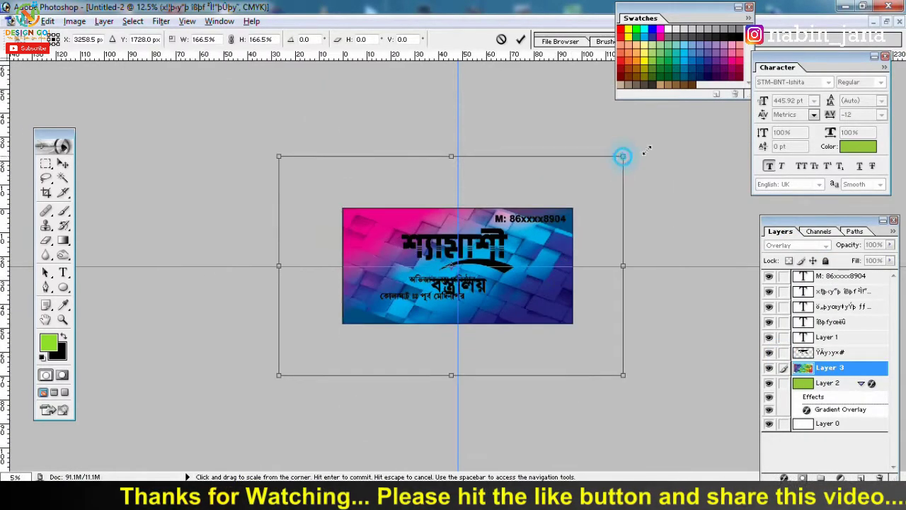
mouse_move(620, 157)
left_mouse_down()
mouse_move(667, 145)
mouse_move(691, 218)
left_mouse_up()
left_click_drag(559, 282, 529, 283)
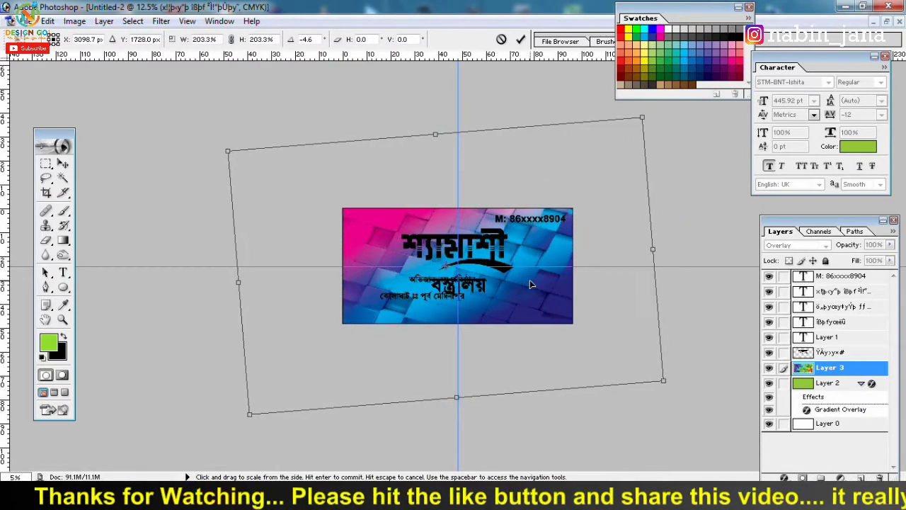
Step: Commit the cube transform and darken it with Levels, raising the black input to 137
key("Return")
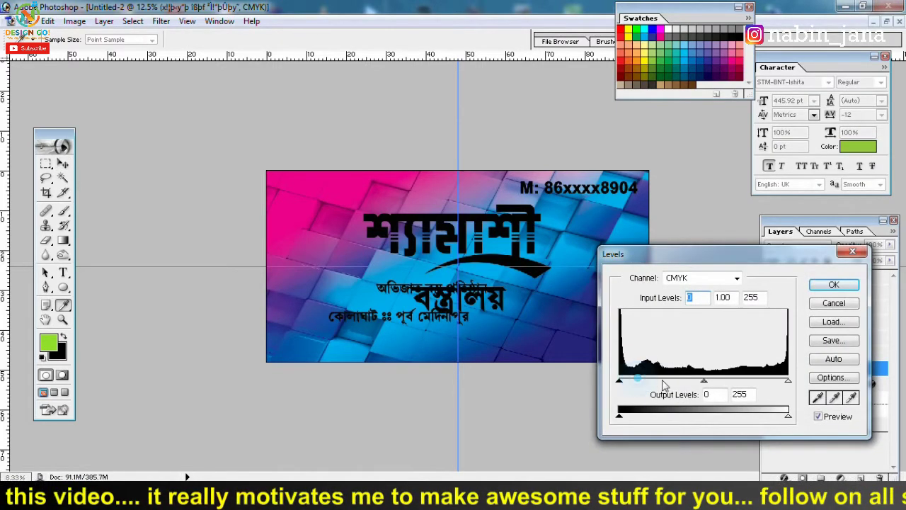
mouse_move(626, 384)
left_mouse_down()
mouse_move(709, 386)
mouse_move(695, 388)
left_mouse_up()
left_click(829, 284)
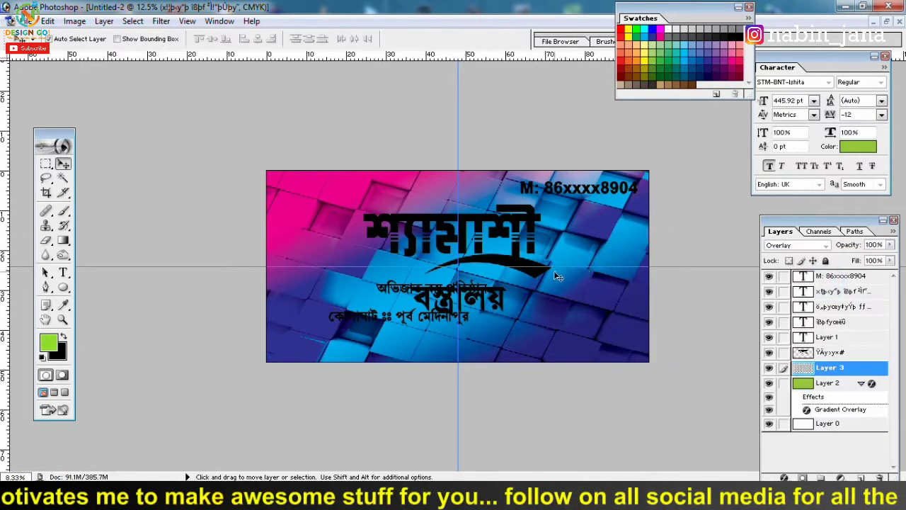
key("ctrl+plus")
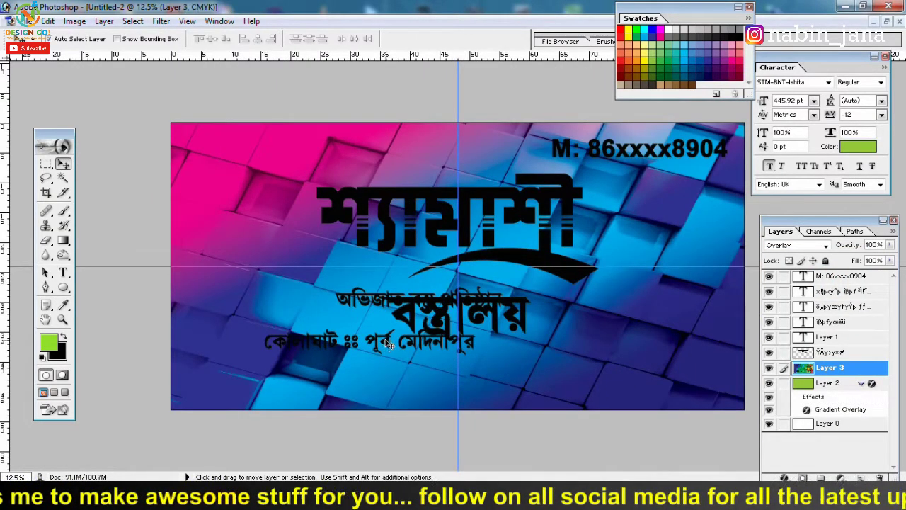
Step: Move the tagline and address line beneath বস্ত্রালয় and align them
left_click_drag(388, 344, 487, 390)
left_click_drag(399, 299, 489, 362)
left_click(478, 329)
key("shift+alt+o")
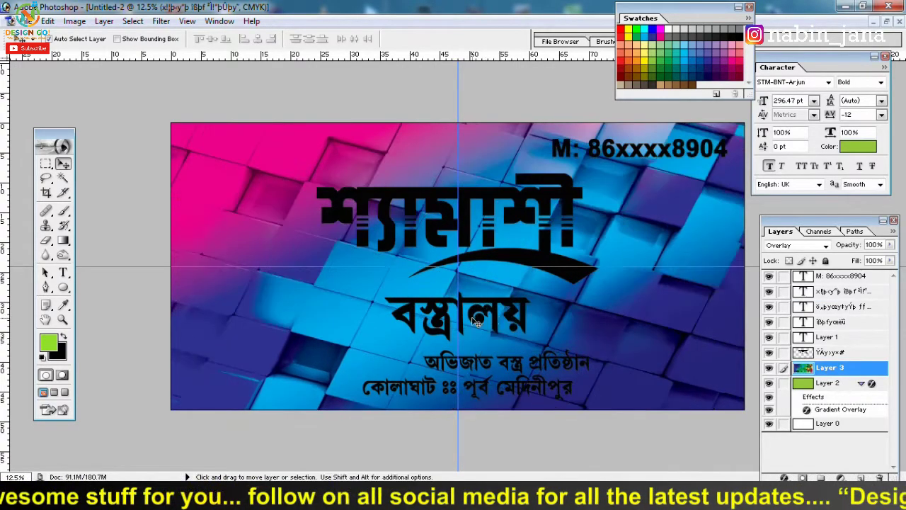
left_click(497, 315)
key("ctrl+minus")
Step: On a new layer, paint dark navy with a 2500 px soft brush along the bottom and top-right
left_click(62, 210)
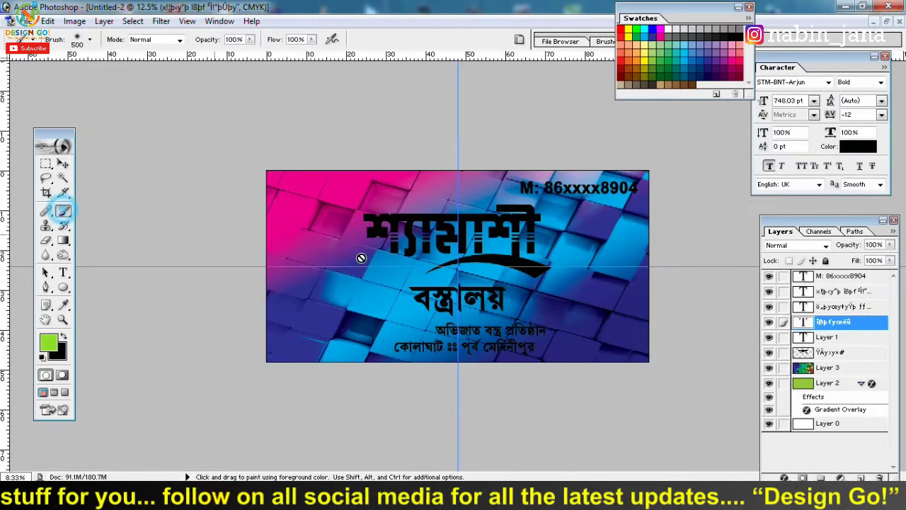
left_click(54, 344)
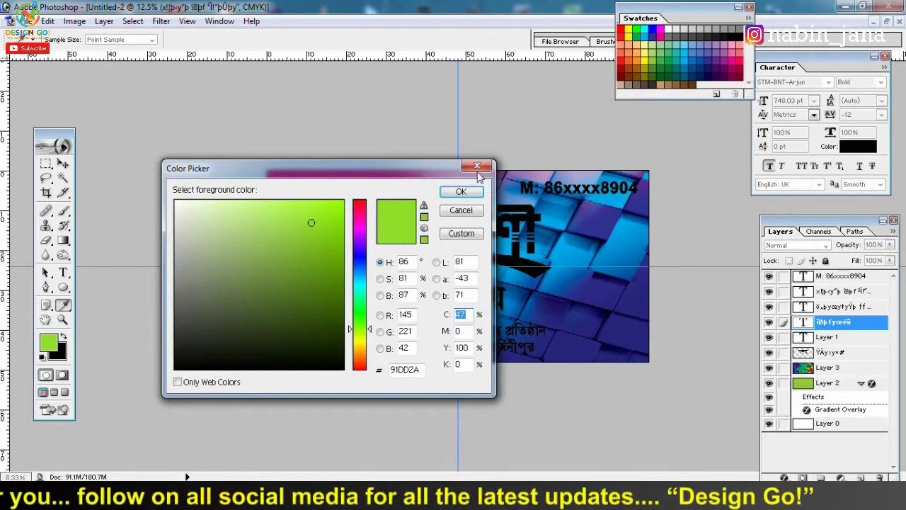
left_click(477, 166)
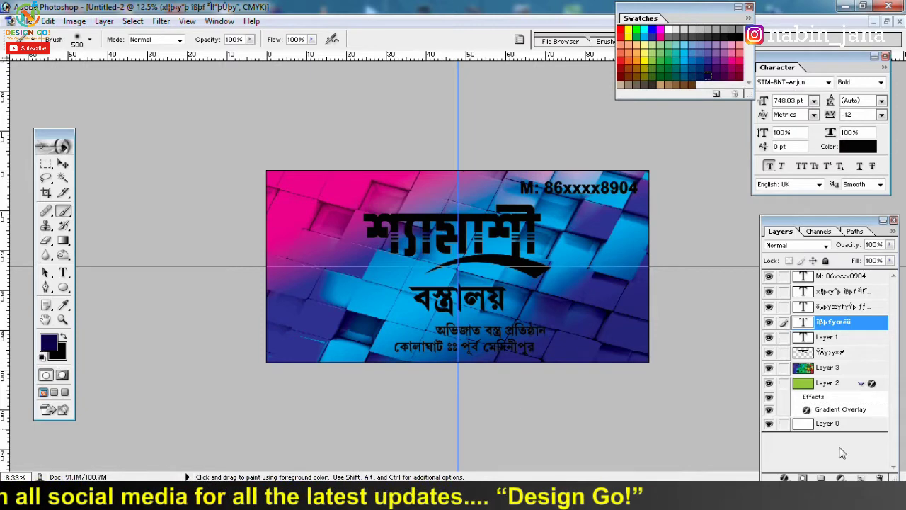
left_click(863, 477)
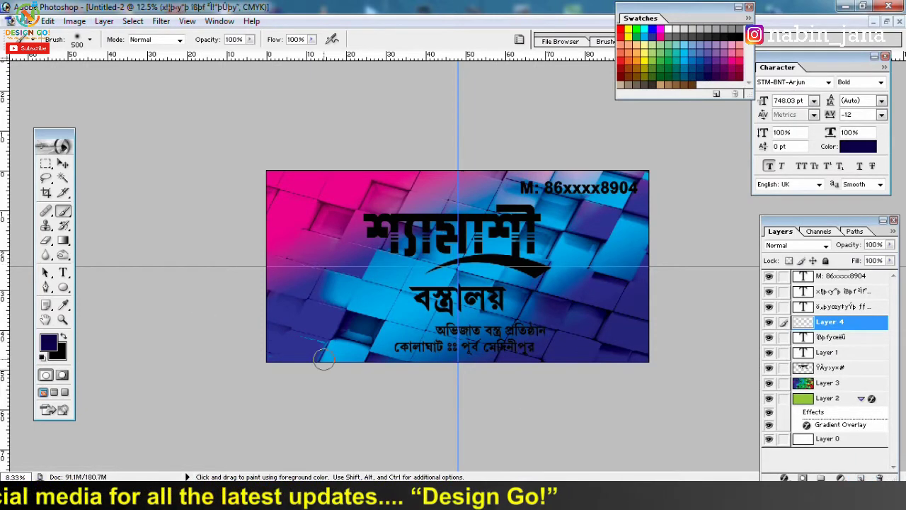
key("bracketright")
key("bracketright")
key("bracketright")
left_click_drag(263, 360, 557, 343)
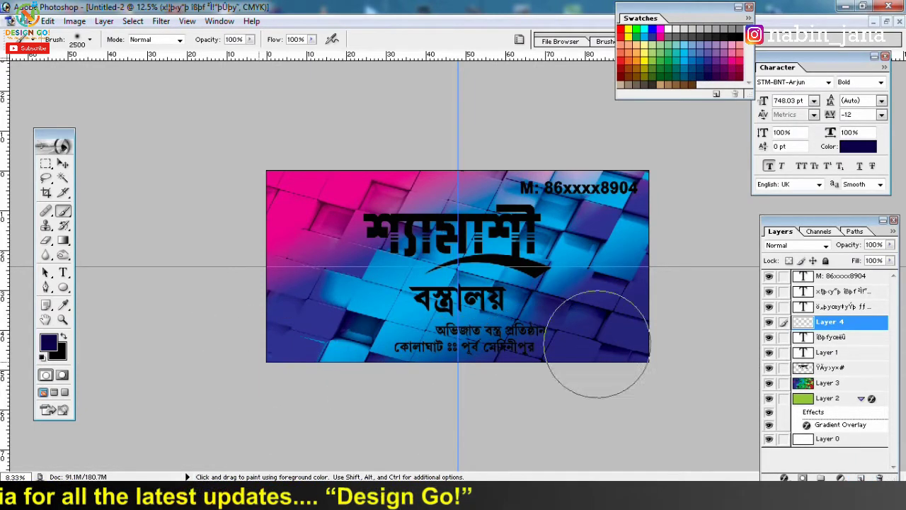
left_click_drag(627, 216, 667, 178)
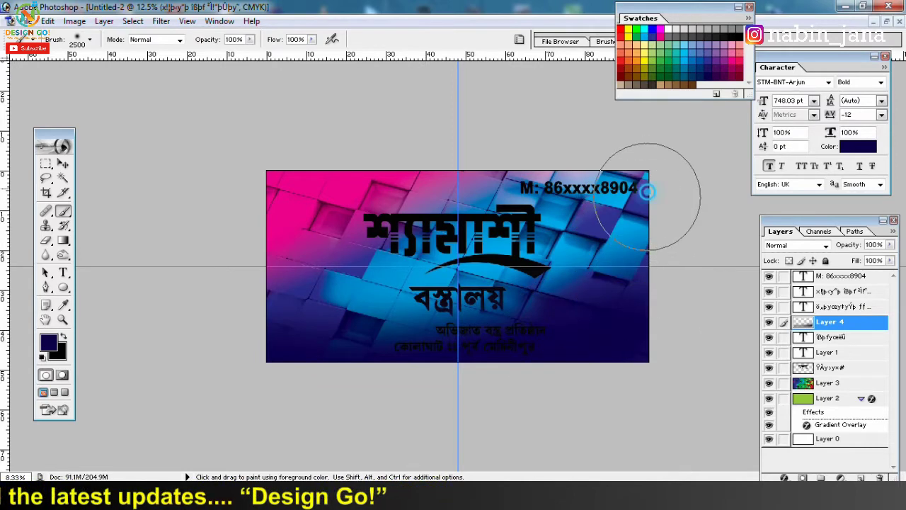
Step: Lower the shading layer to 73% opacity and place it just above the gradient background
left_click(890, 244)
left_click_drag(875, 261, 874, 261)
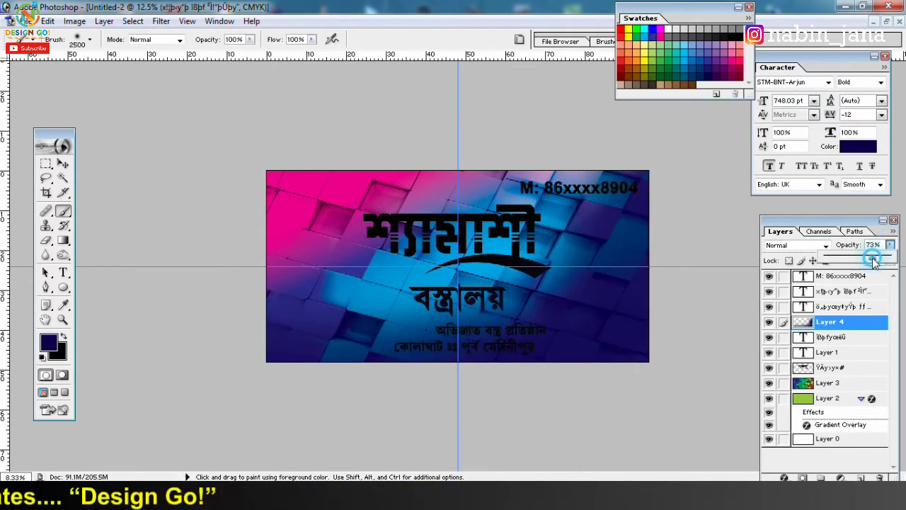
left_click(59, 147)
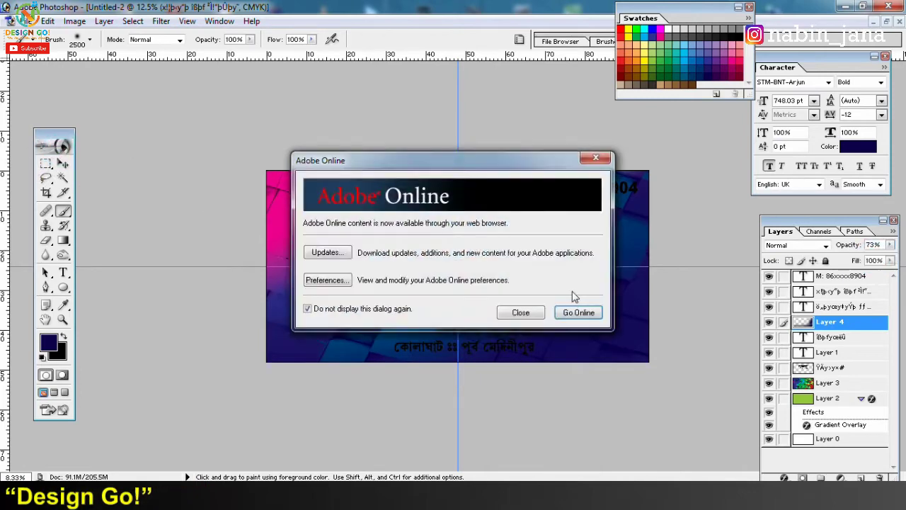
left_click(601, 159)
key("ctrl+bracketleft")
key("ctrl+bracketleft")
key("ctrl+bracketleft")
key("ctrl+bracketleft")
key("ctrl+bracketleft")
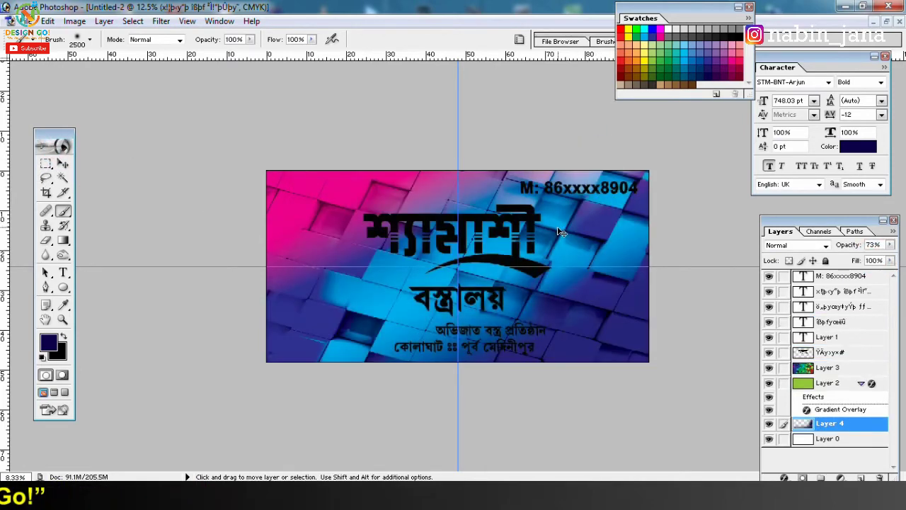
key("ctrl+bracketright")
key("v")
key("ctrl+plus")
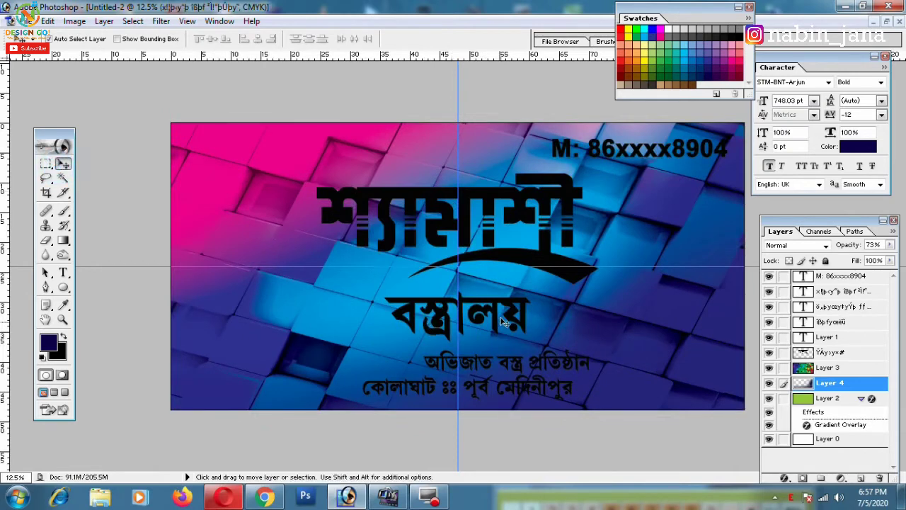
Step: Enlarge, widen and reposition the বস্ত্রালয় text with Free Transform
left_click(497, 311, "ctrl")
key("ctrl+t")
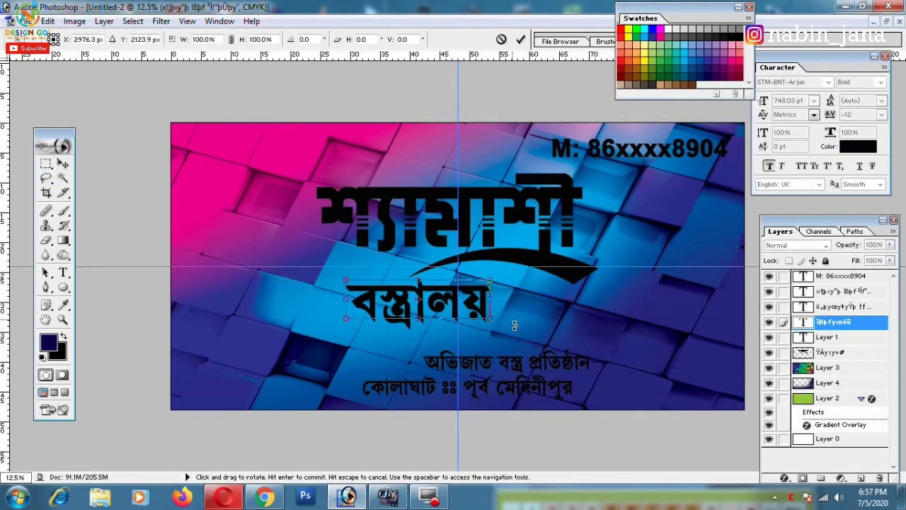
left_click_drag(403, 293, 302, 267)
left_click_drag(546, 330, 534, 326)
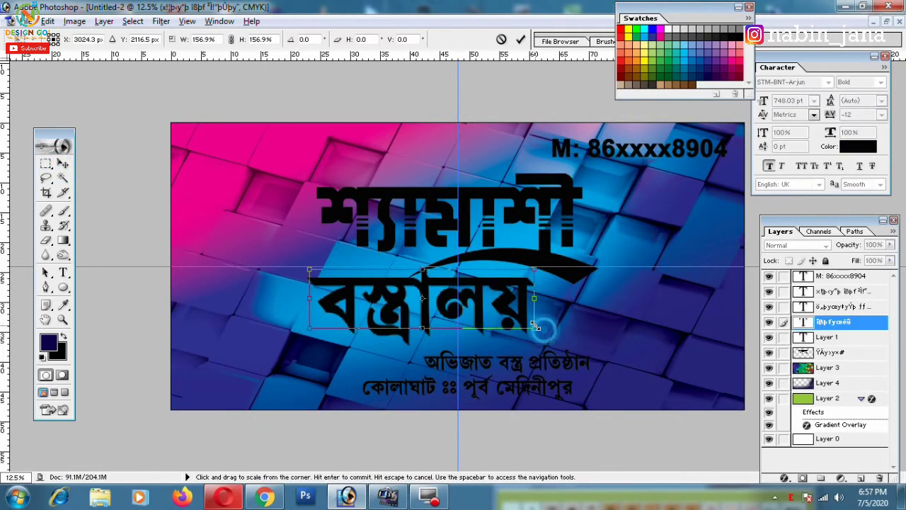
left_click_drag(307, 329, 332, 321)
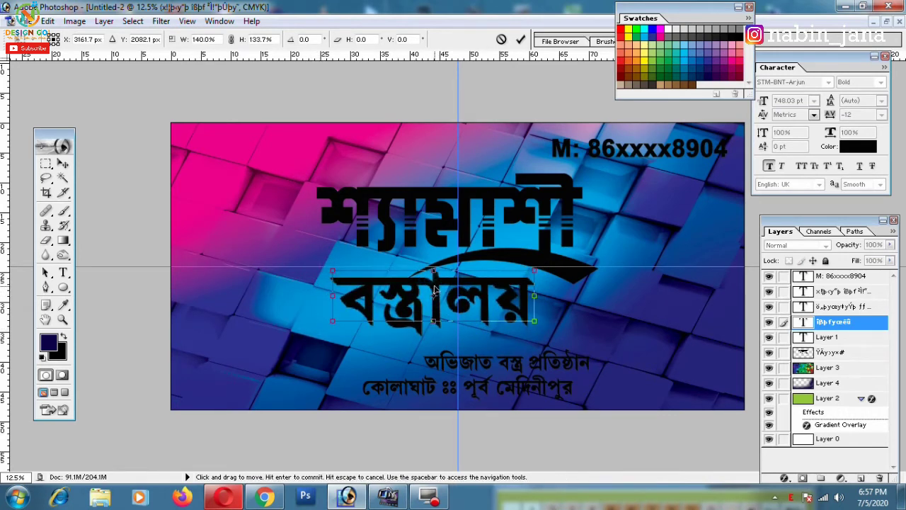
left_click_drag(433, 293, 435, 297)
left_click_drag(536, 298, 545, 299)
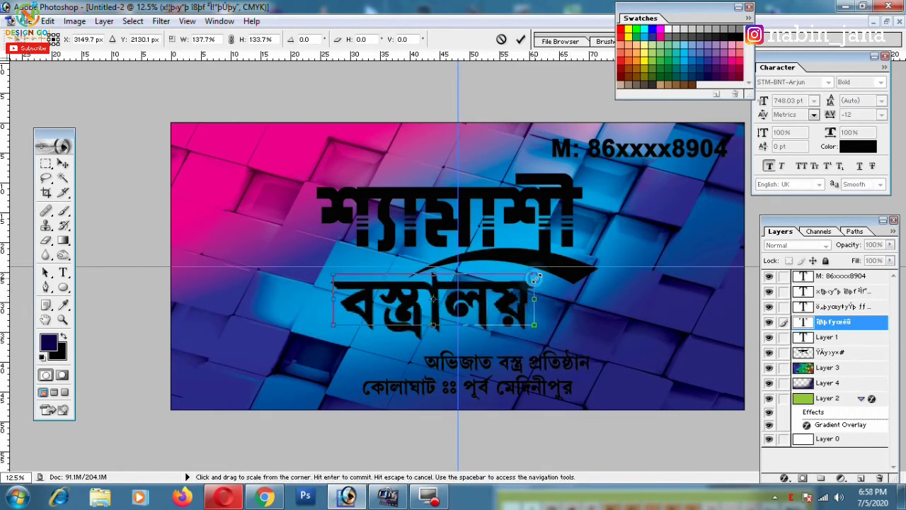
key("Return")
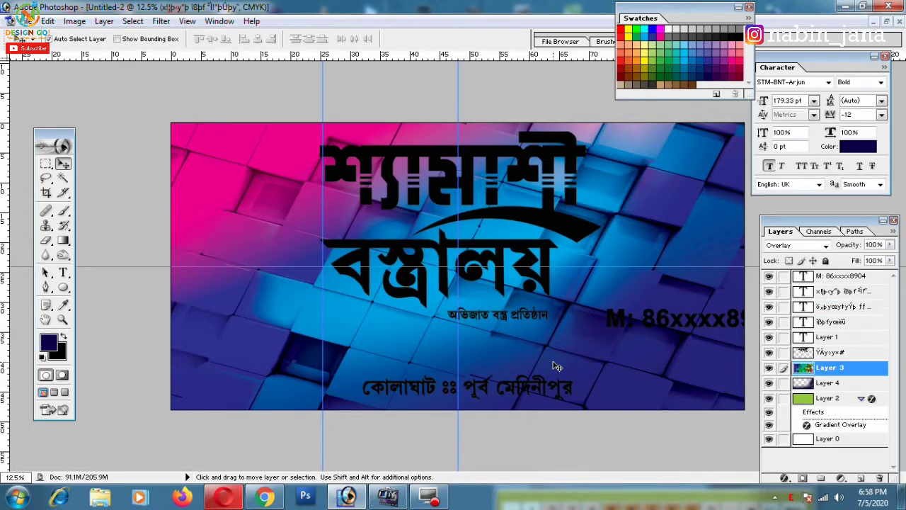
key("ctrl+minus")
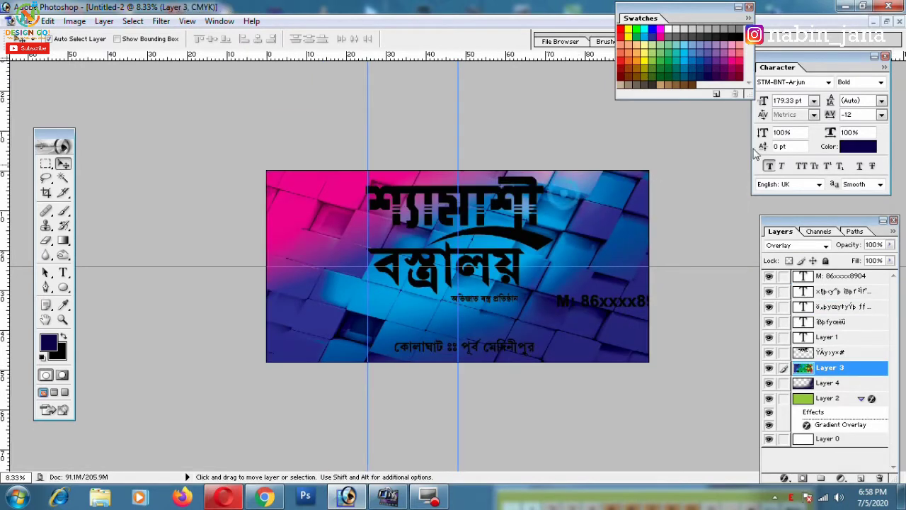
Step: Centre the phone number line and enlarge the top title to about 102%, nudging it down
left_click_drag(601, 302, 453, 320)
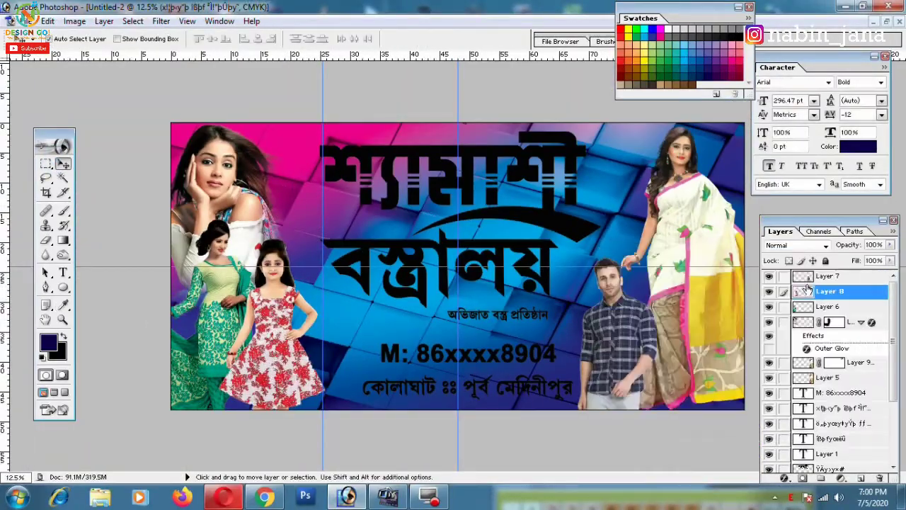
left_click(807, 280)
left_click(527, 177)
key("ctrl+t")
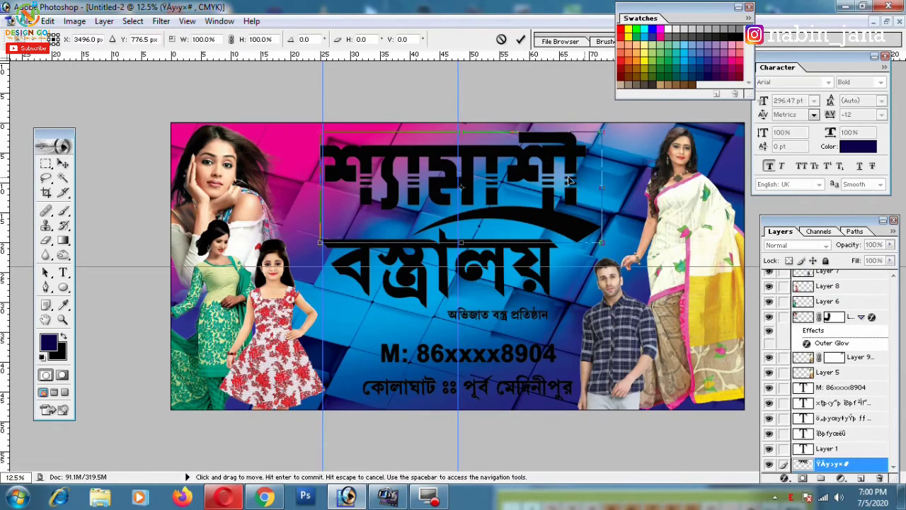
left_click_drag(602, 243, 606, 245)
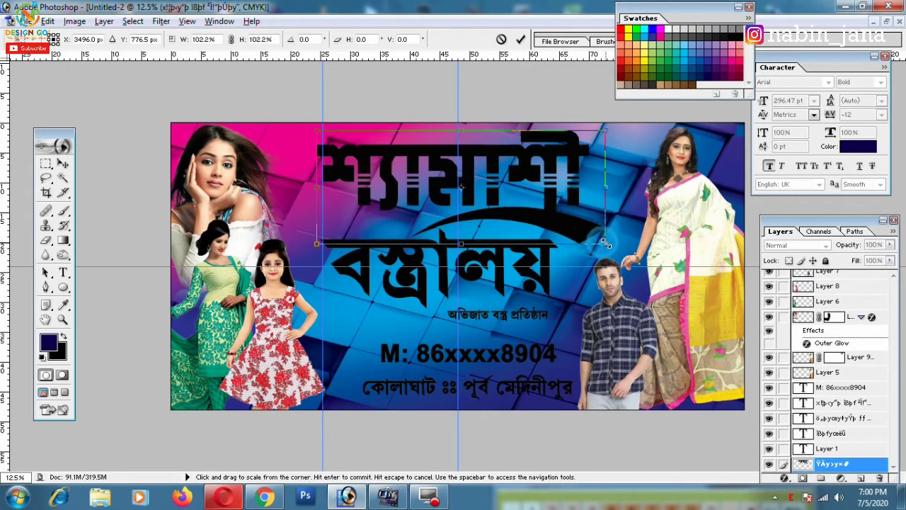
left_click_drag(554, 191, 557, 192)
key("Return")
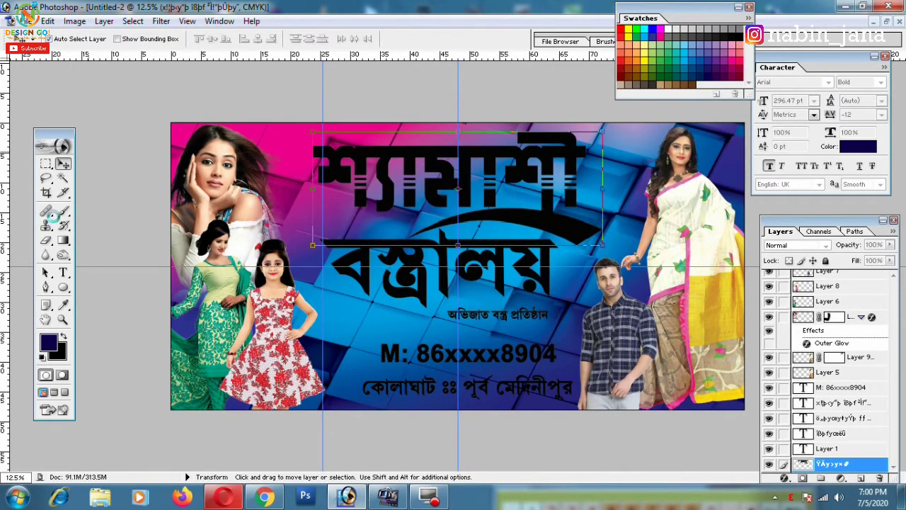
left_click(62, 210)
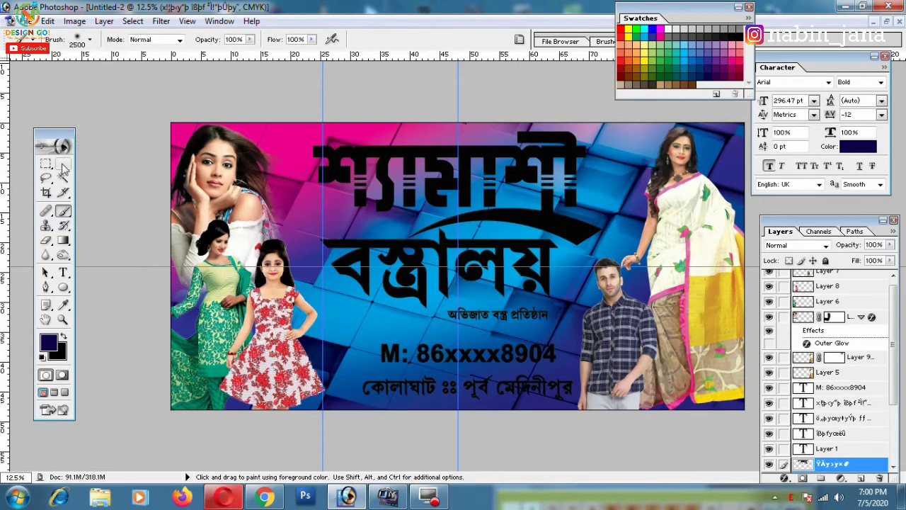
Step: Add a Gradient Overlay to the title with its left stop green at 23%
left_click(62, 166)
left_click(784, 478)
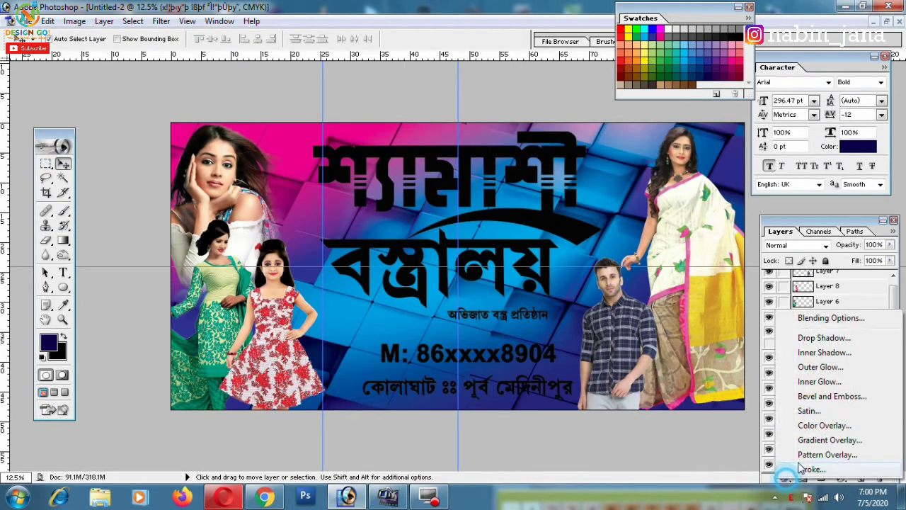
left_click(825, 439)
left_click(708, 240)
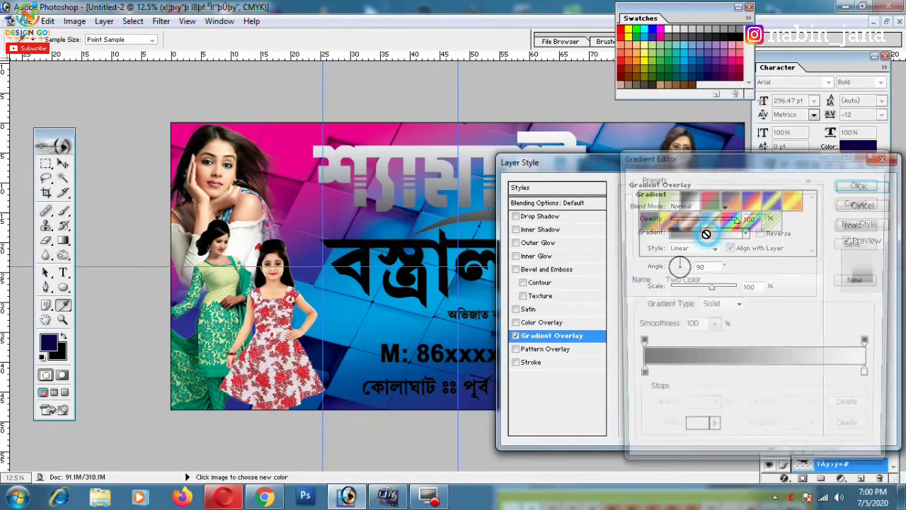
left_click_drag(639, 377, 693, 376)
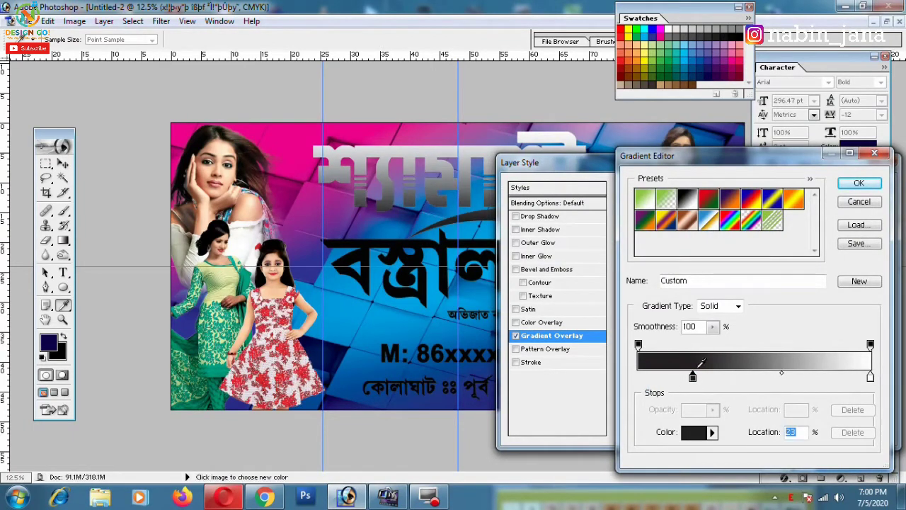
left_click(693, 432)
left_click(358, 308)
left_click(290, 249)
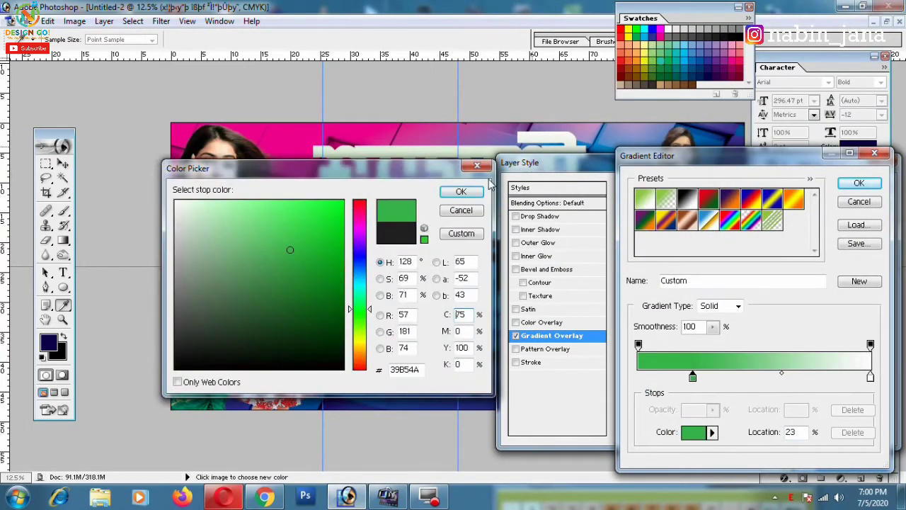
left_click(475, 185)
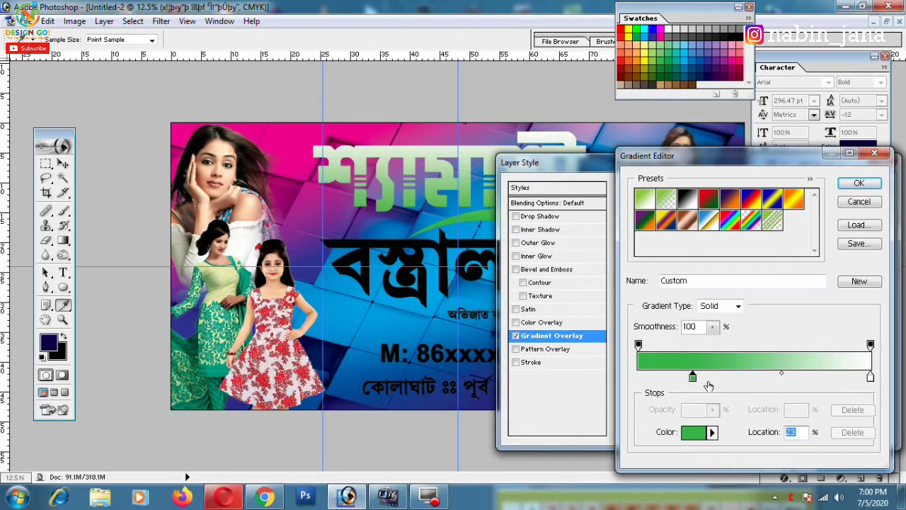
Step: Add yellow at 43%, keep white at 67%, make the end stop cyan, and accept the gradient
left_click(738, 378)
left_click(704, 430)
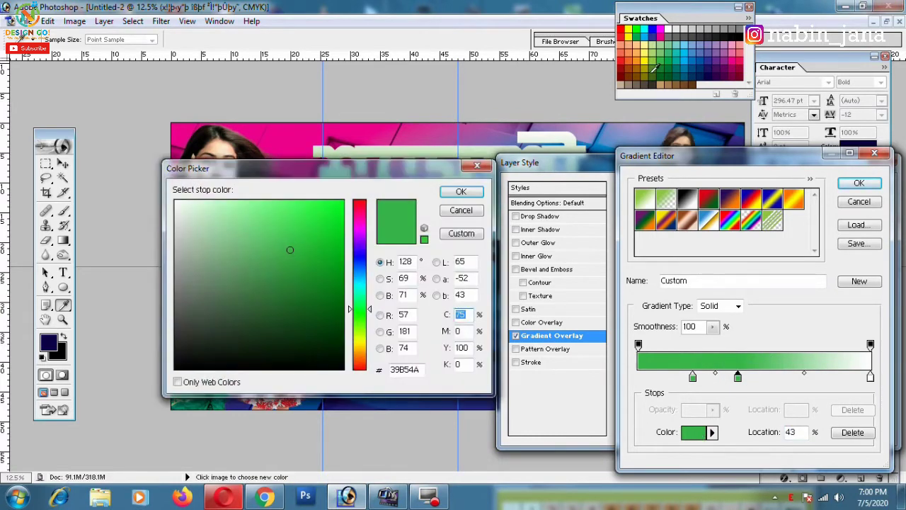
left_click(644, 62)
left_click(461, 191)
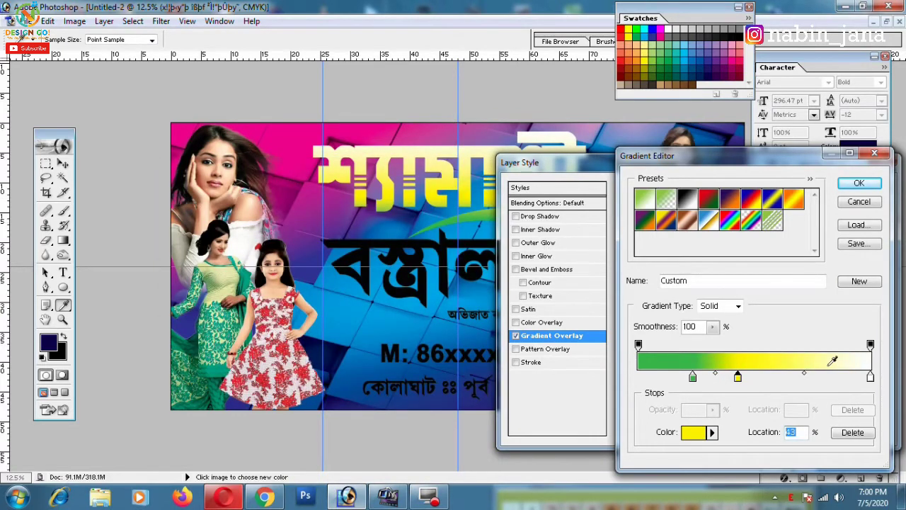
left_click_drag(871, 378, 793, 378)
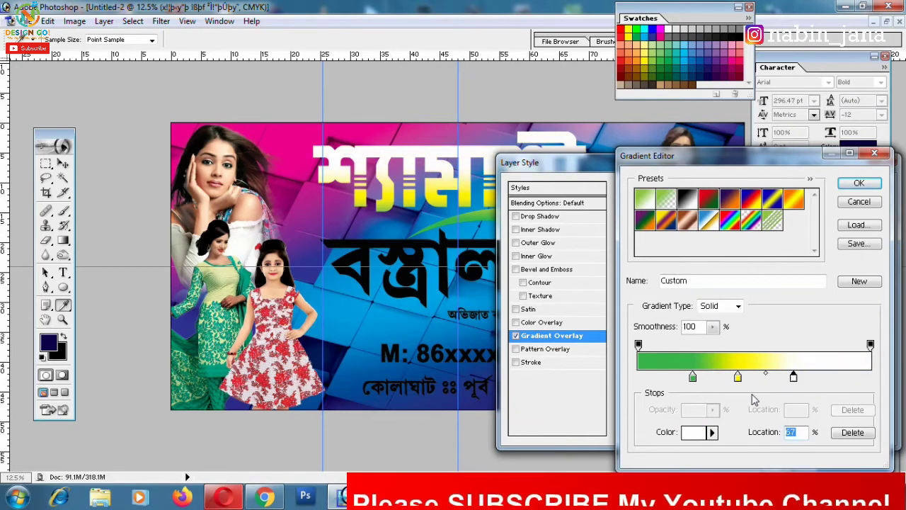
left_click(693, 431)
left_click(461, 192)
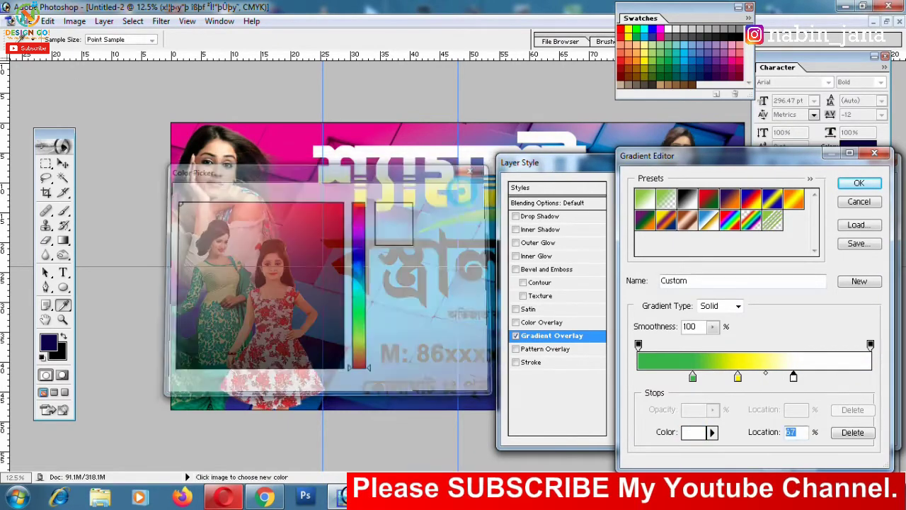
left_click(698, 431)
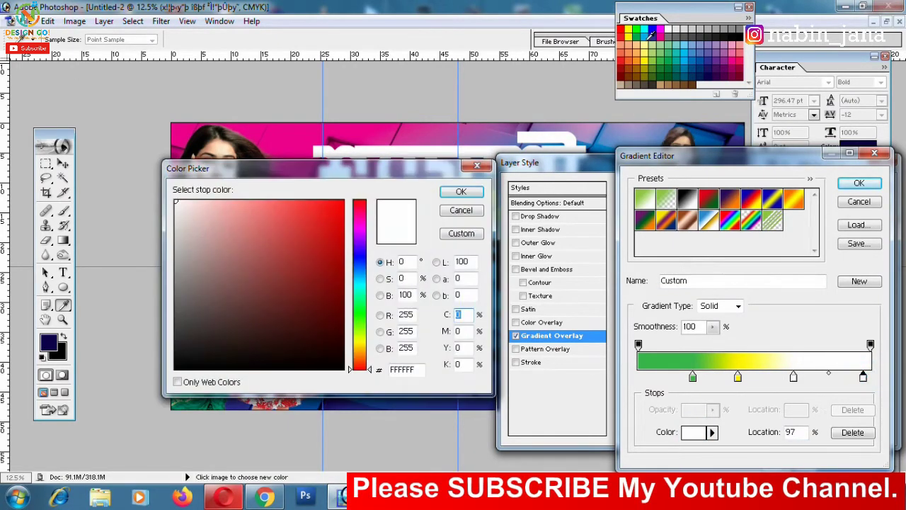
type("100")
left_click(461, 192)
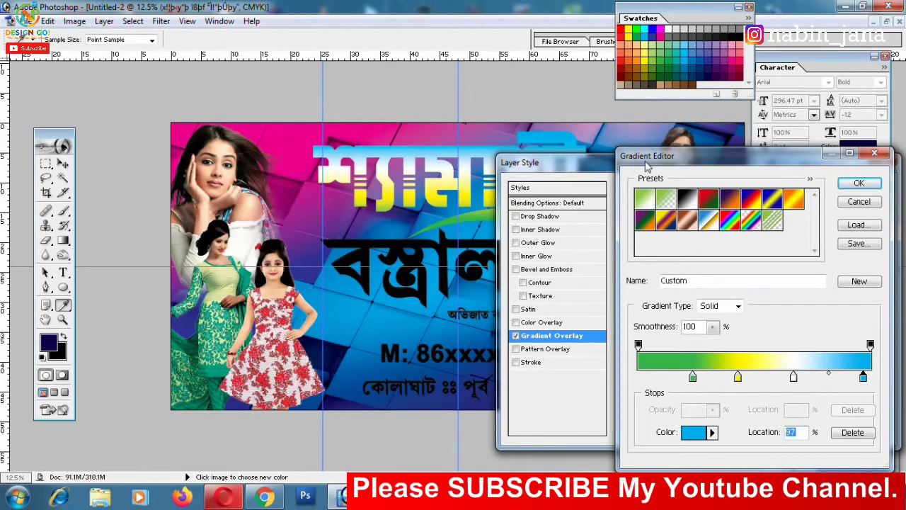
left_click(859, 182)
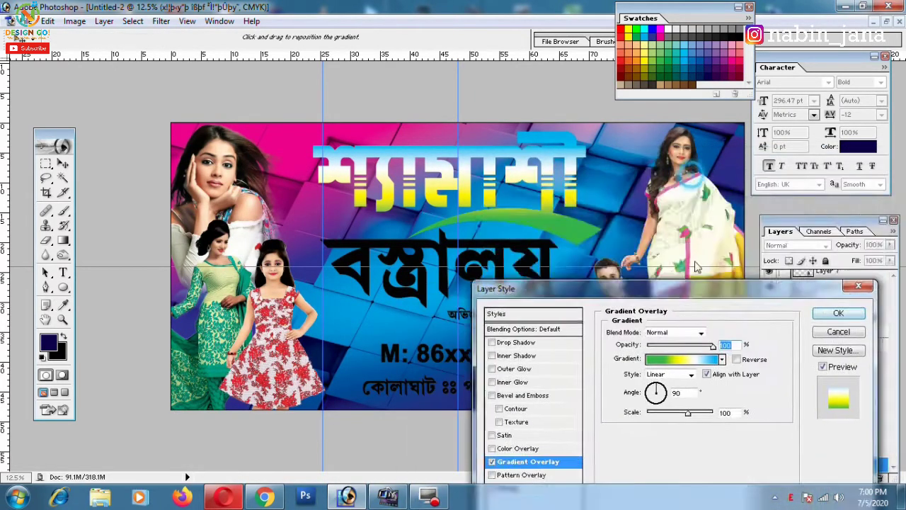
Step: Add a title drop shadow with distance 0 and larger spread and size, plus a black stroke
left_click(524, 265)
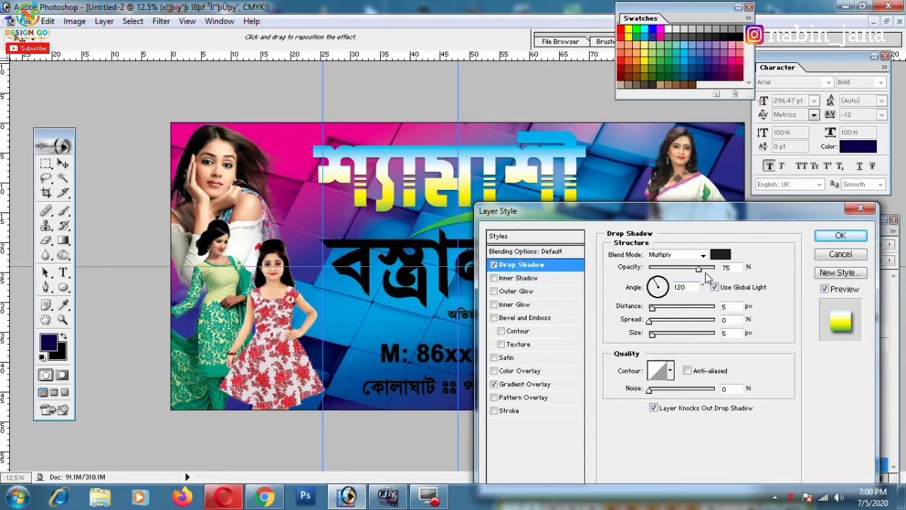
left_click_drag(652, 307, 577, 306)
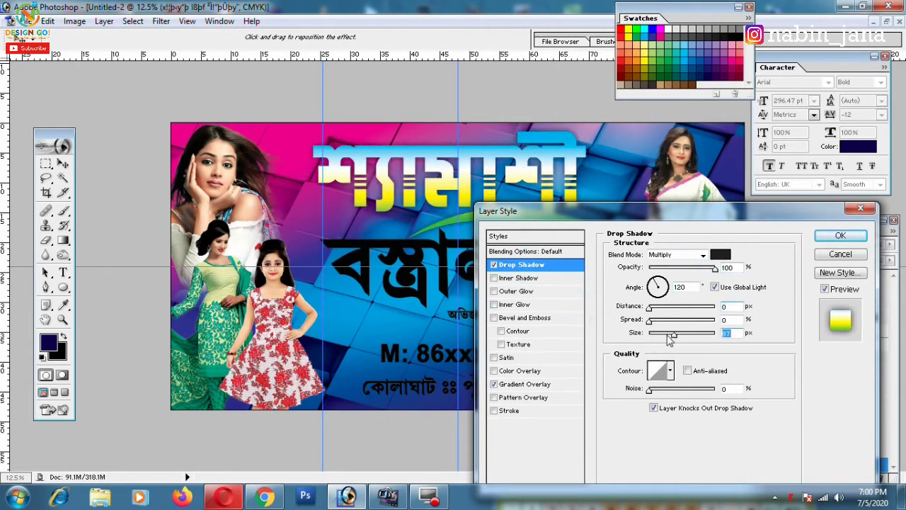
mouse_move(652, 334)
left_mouse_down()
mouse_move(672, 334)
mouse_move(674, 320)
mouse_move(680, 340)
left_mouse_up()
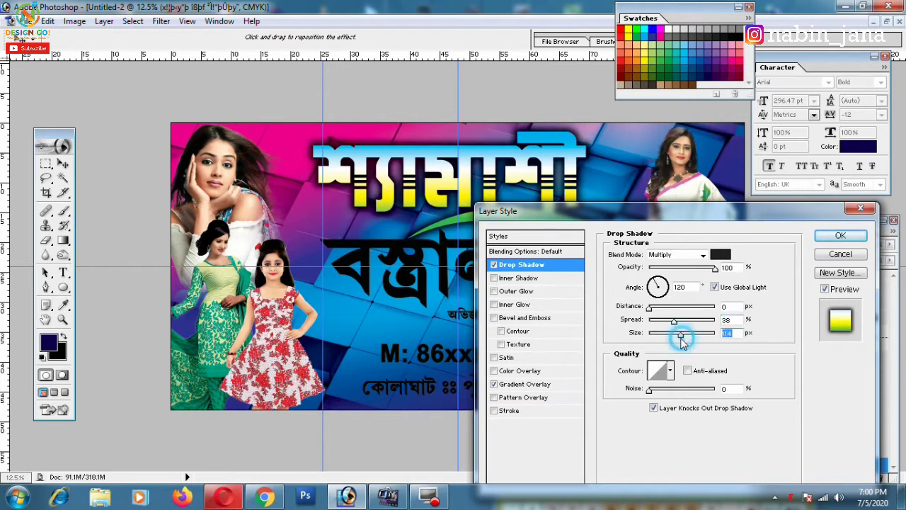
left_click(496, 410)
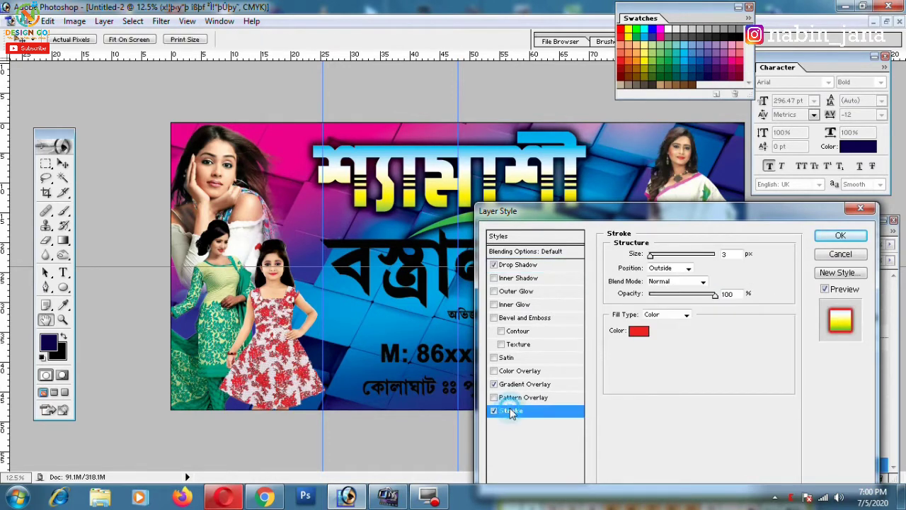
left_click(638, 330)
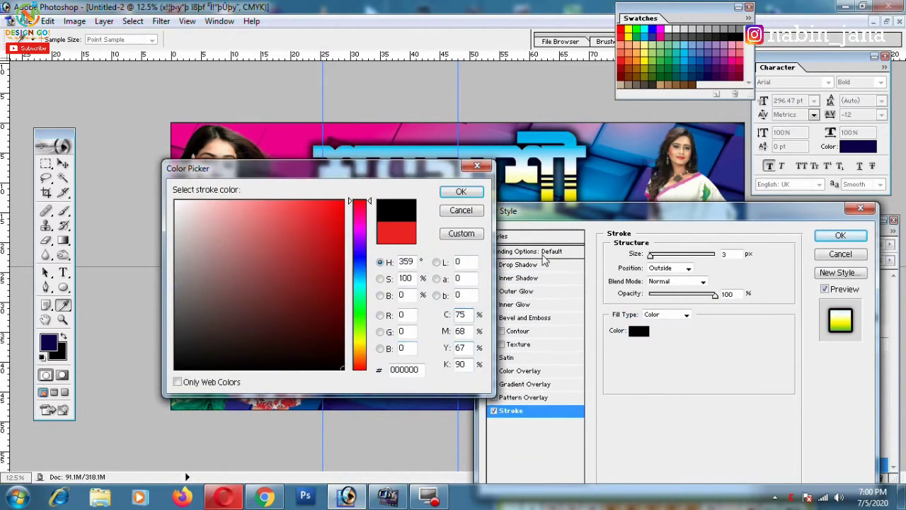
left_click(461, 193)
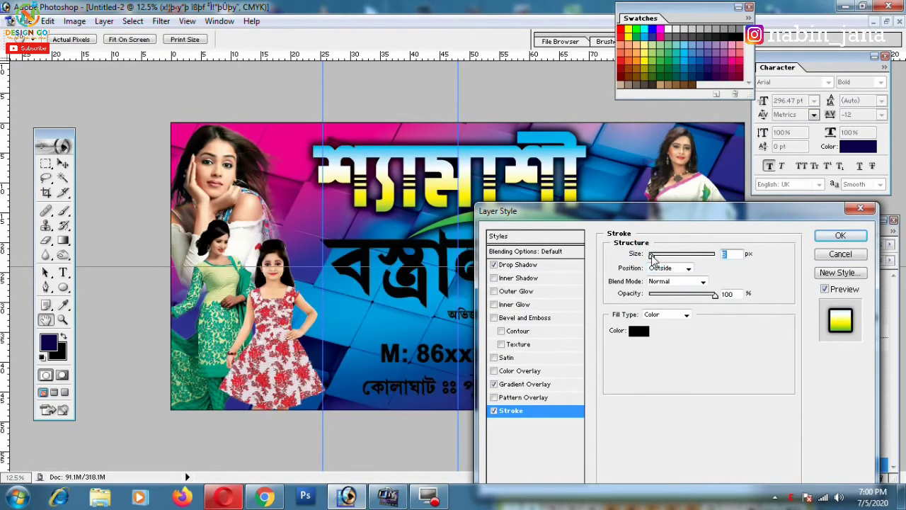
Step: Add a black outer glow to the title, enlarged to 51 px and beyond
left_click(531, 291)
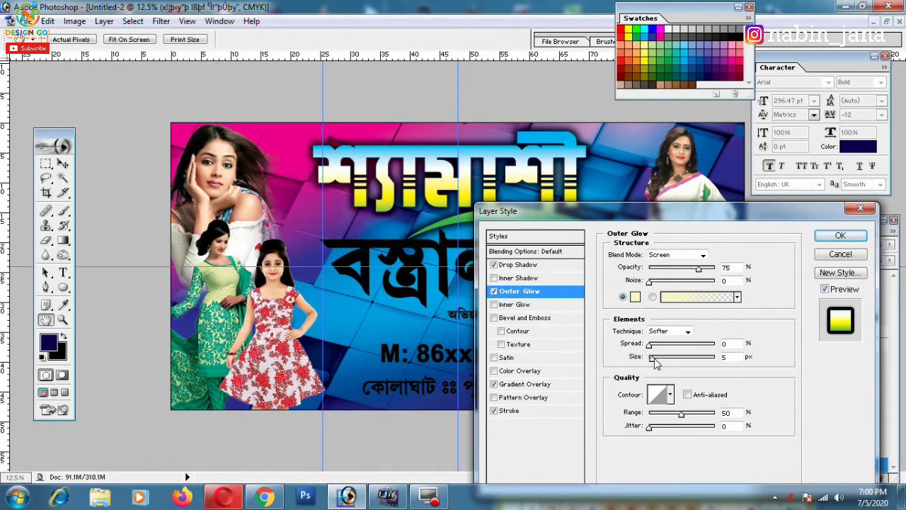
left_click_drag(656, 361, 667, 358)
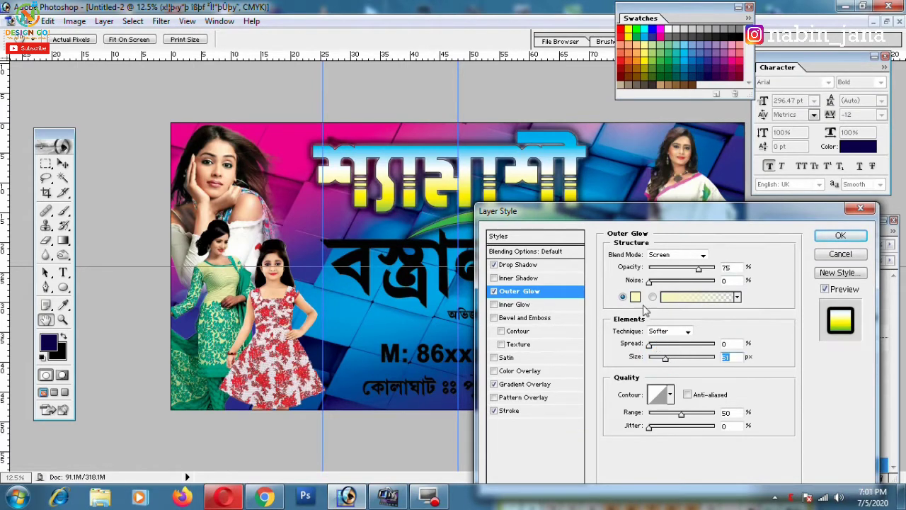
left_click(635, 296)
left_click(342, 368)
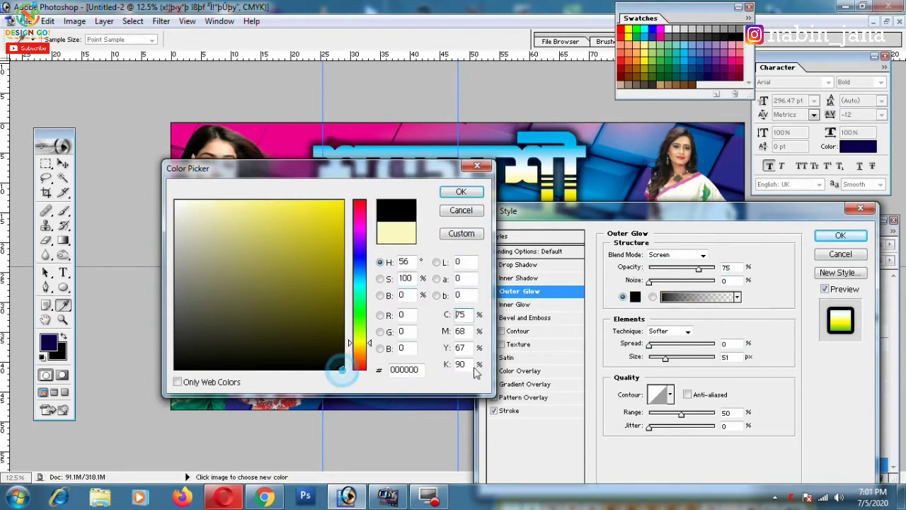
left_click(463, 192)
mouse_move(665, 358)
left_mouse_down()
mouse_move(674, 361)
mouse_move(664, 344)
mouse_move(683, 359)
left_mouse_up()
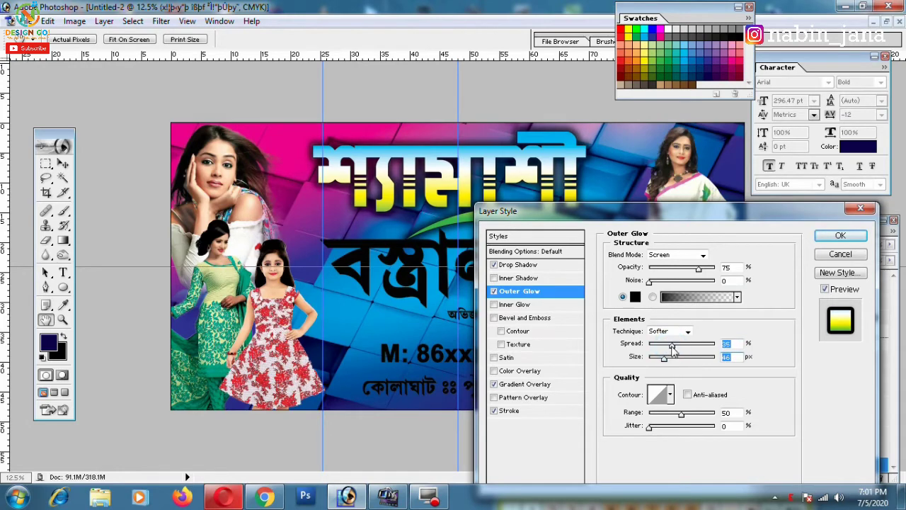
Step: Apply the title's layer effects, then switch off its Outer Glow in Layer Style
left_click(839, 236)
key("ctrl+plus")
key("ctrl+plus")
key("ctrl+plus")
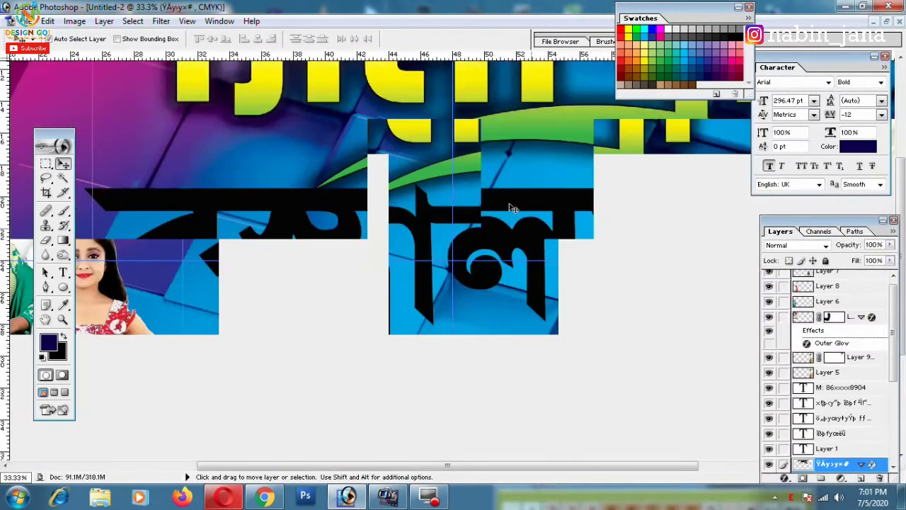
left_click_drag(515, 186, 465, 269)
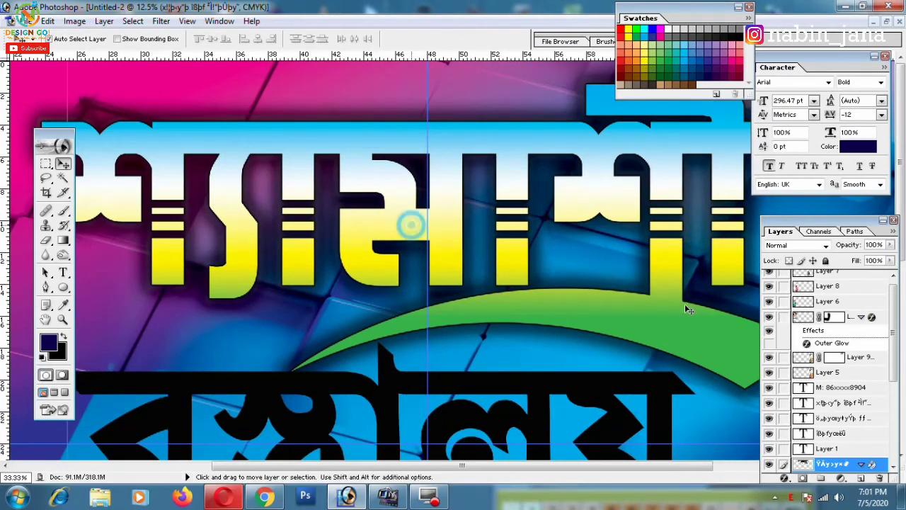
scroll(823, 389, "down", 3)
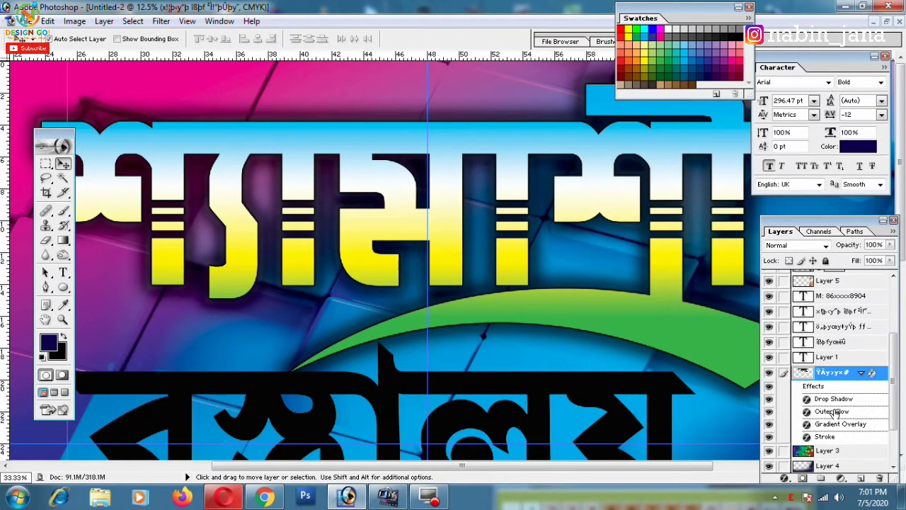
left_click(770, 413)
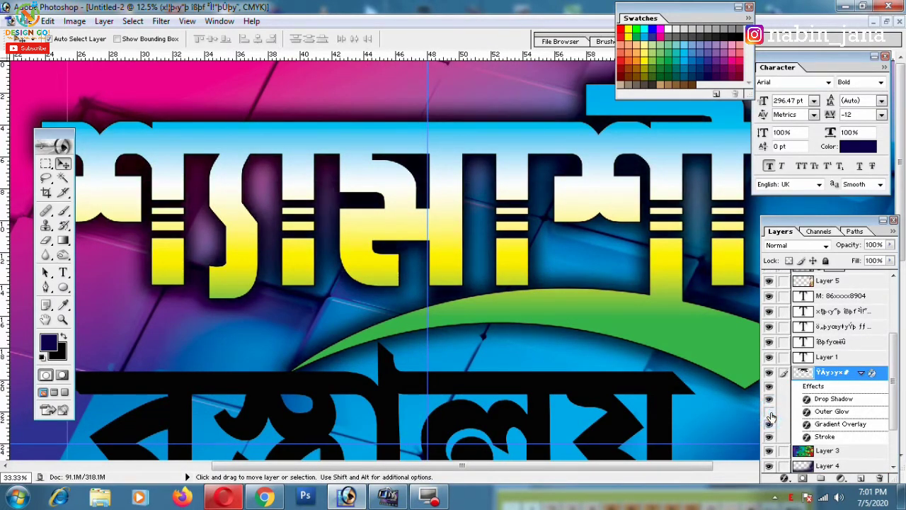
double_click(839, 412)
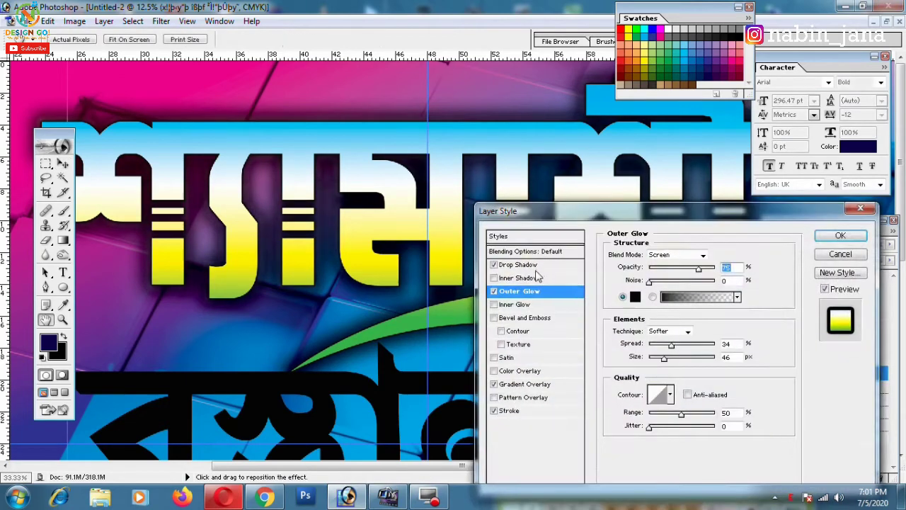
left_click(493, 292)
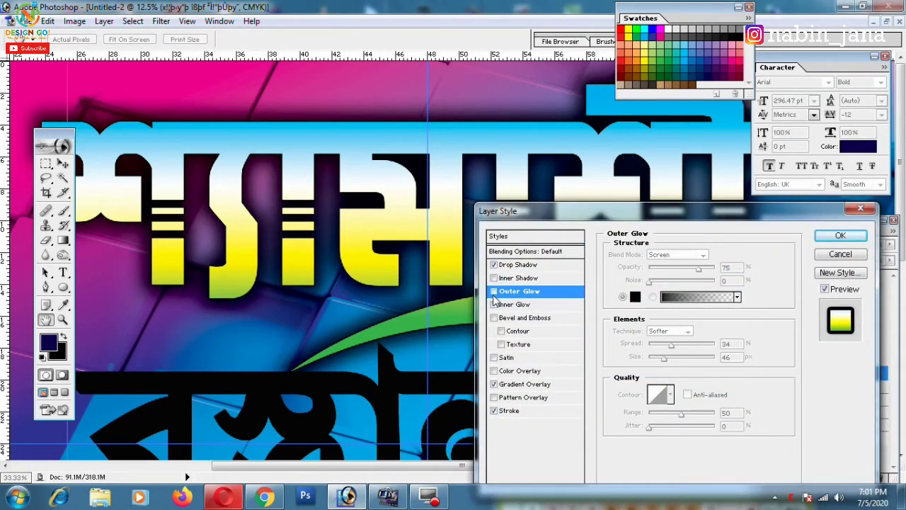
left_click(840, 235)
Step: Select the Brush with red as foreground colour and add new empty Layer 9
key("ctrl+minus")
key("ctrl+minus")
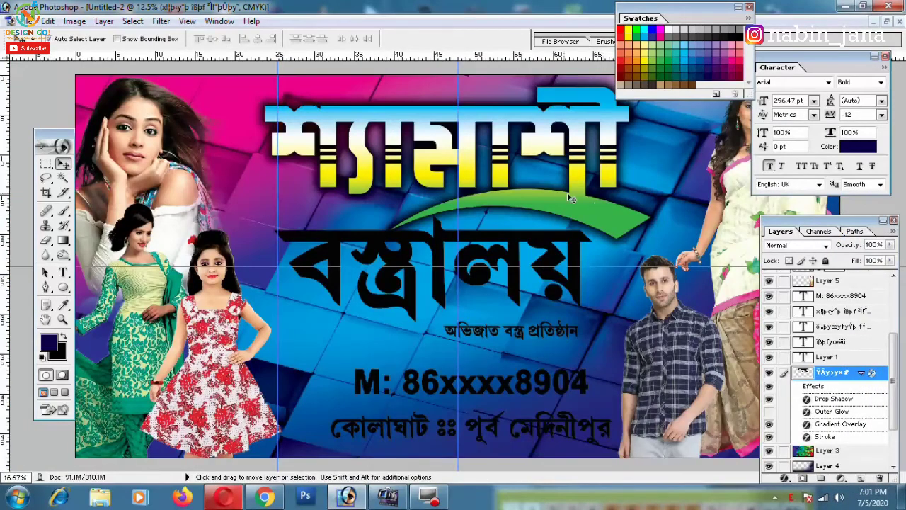
key("ctrl+minus")
key("ctrl+minus")
key("ctrl+plus")
left_click(63, 210)
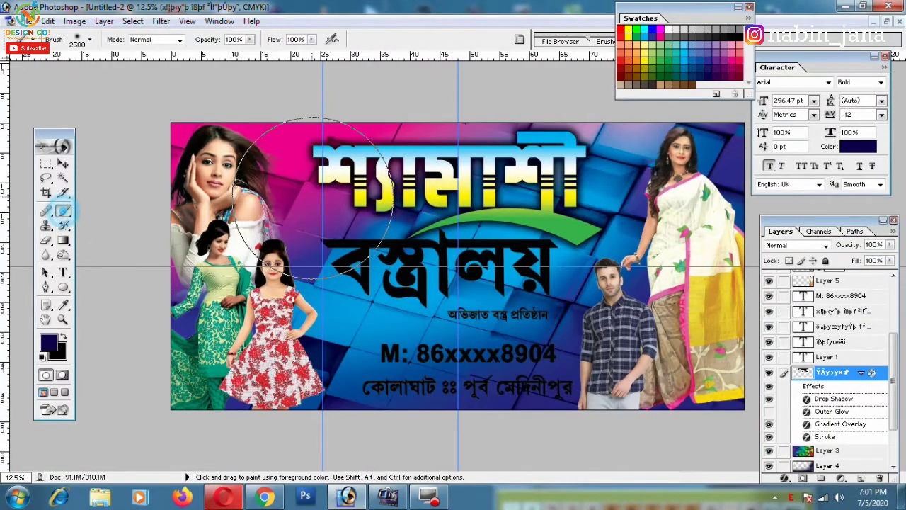
left_click(621, 30)
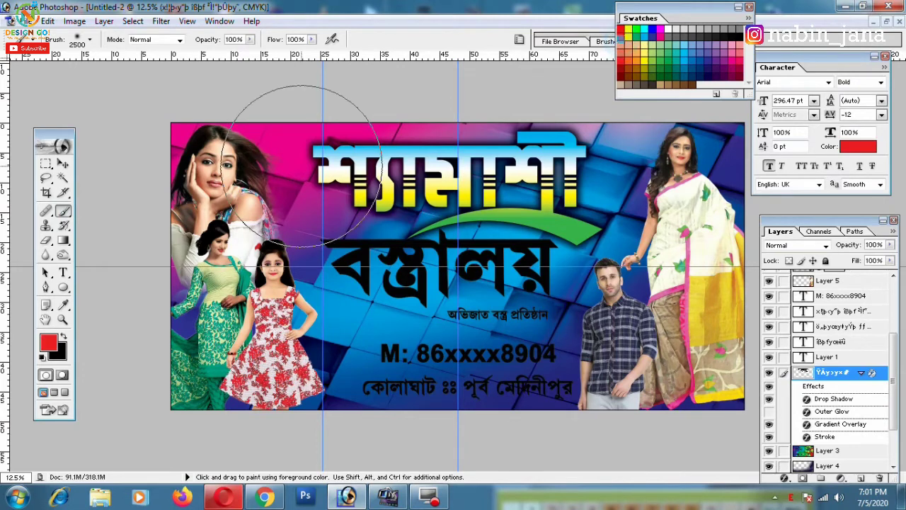
left_click(858, 479)
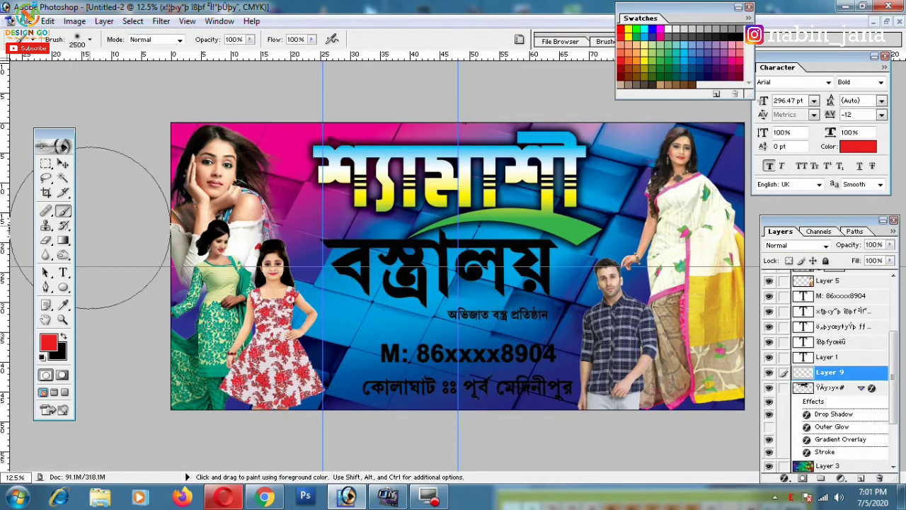
Step: Paint red strokes on Layer 9, place it just above the background, and shift it up behind the title
left_click_drag(337, 165, 396, 166)
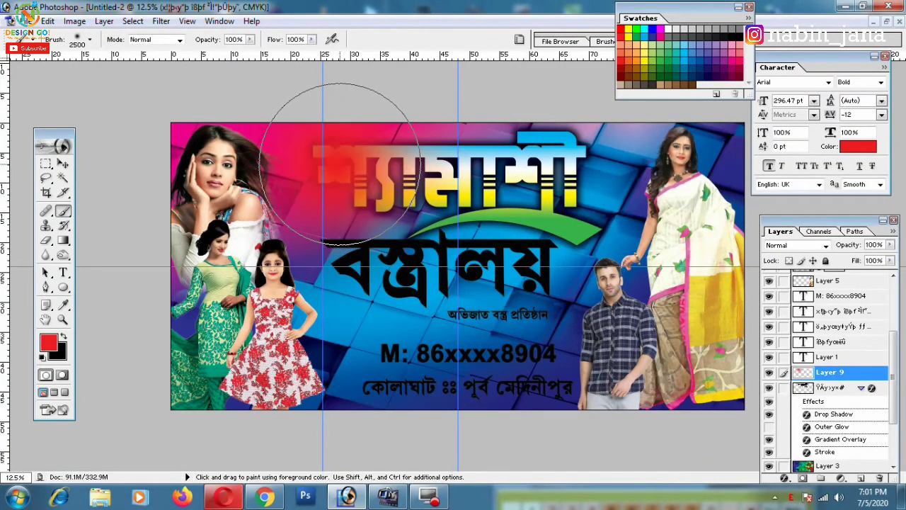
key("ctrl+p")
key("Escape")
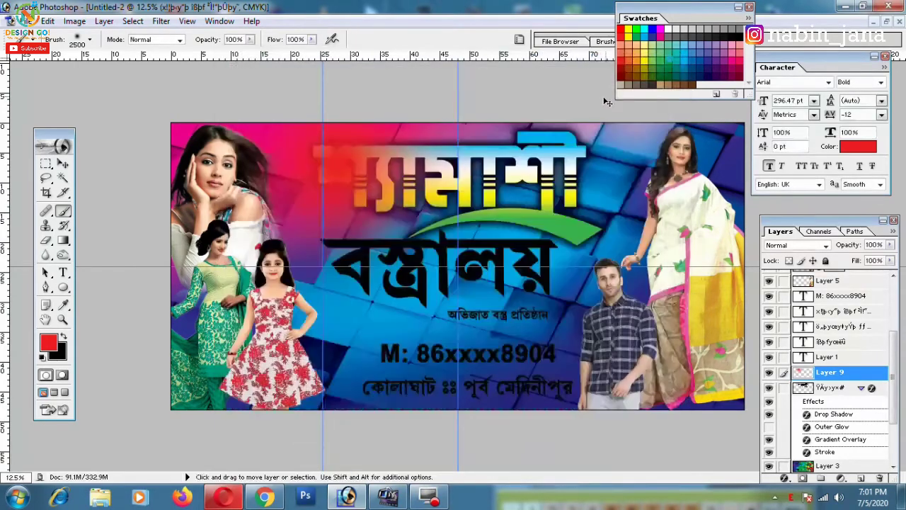
key("ctrl+shift+bracketleft")
key("ctrl+bracketright")
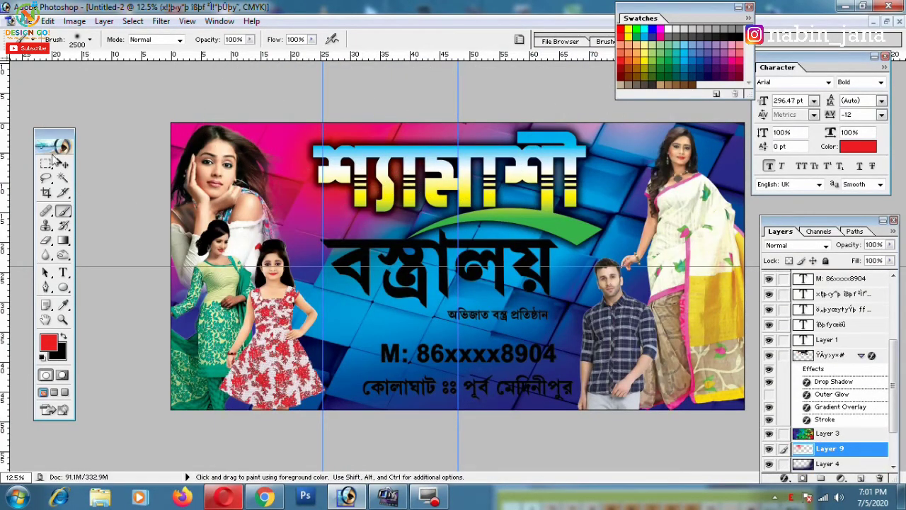
left_click(62, 163)
key("ctrl+t")
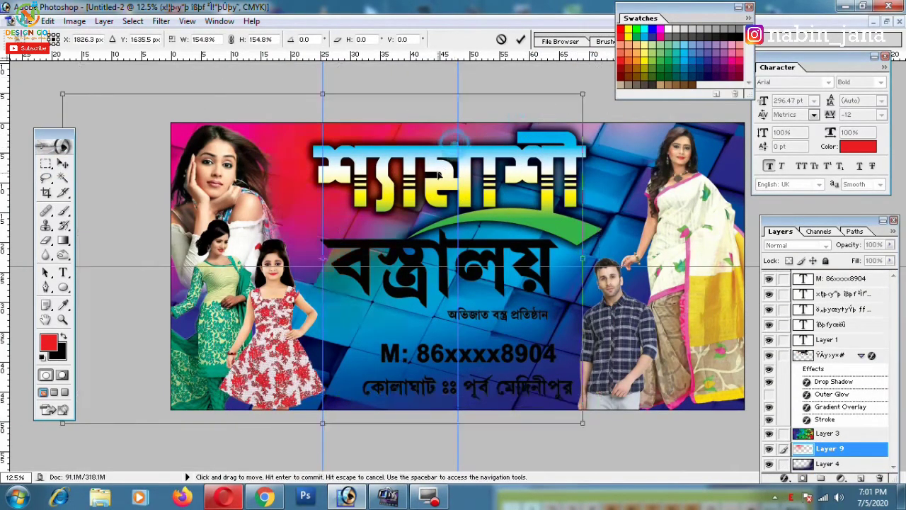
left_click_drag(439, 174, 439, 161)
key("Return")
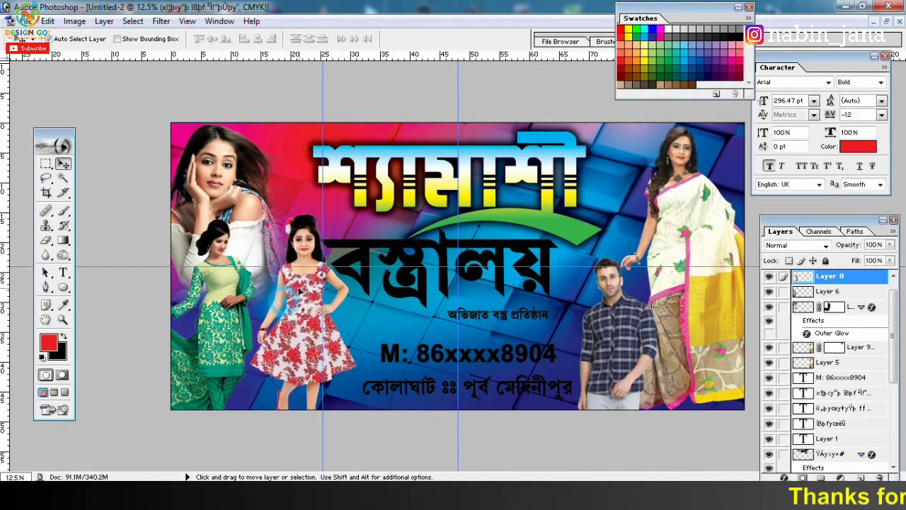
Step: Move the red-dress girl slightly right and enlarge her a little
left_click_drag(268, 297, 285, 298)
key("ctrl+t")
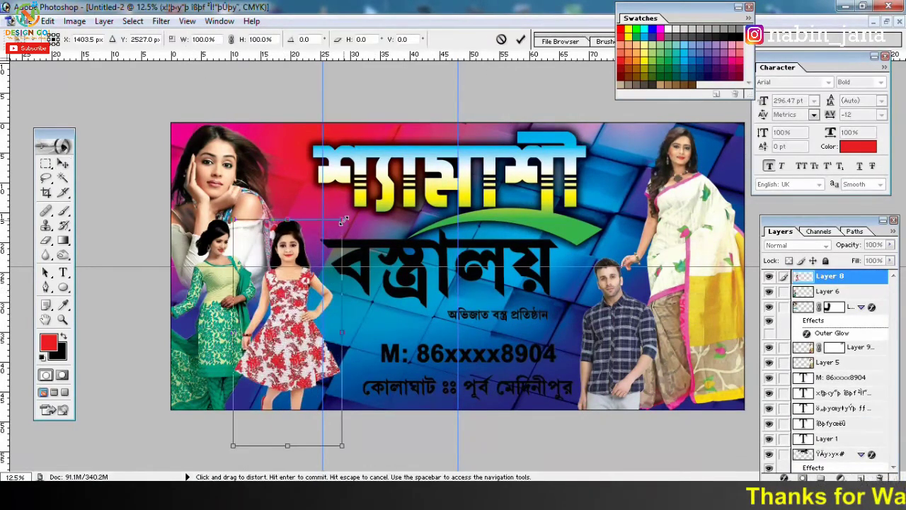
left_click_drag(233, 214, 228, 207)
key("Return")
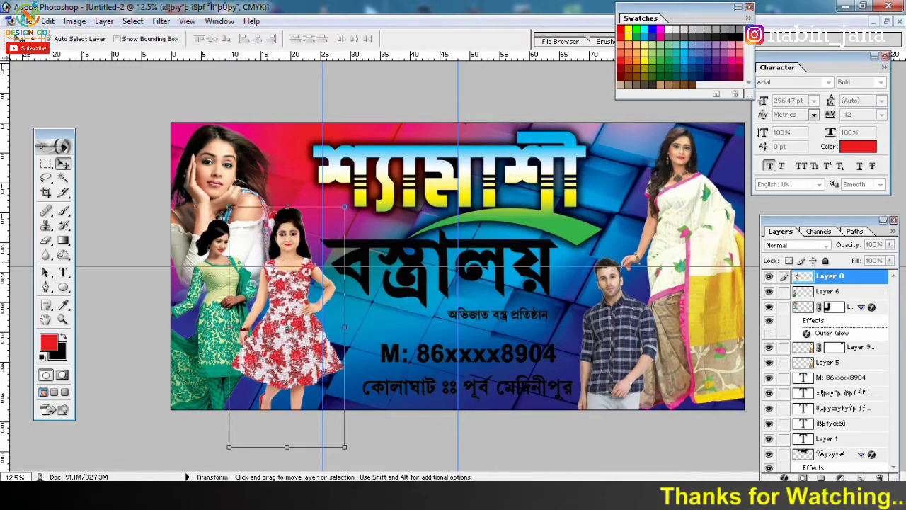
Step: Reposition both photos, bring the green-dress woman to front, and enlarge her to 109%
left_click_drag(244, 279, 334, 278)
left_click_drag(294, 313, 213, 316)
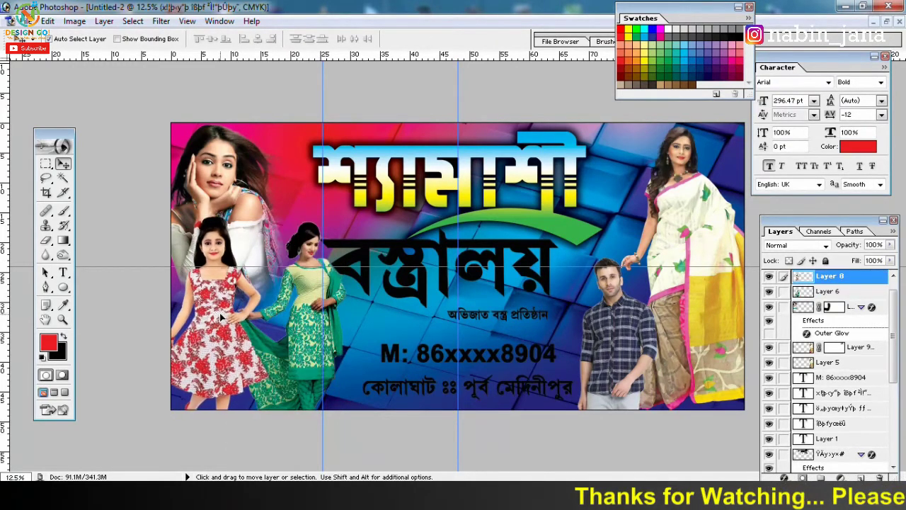
mouse_move(312, 326)
left_mouse_down()
mouse_move(301, 325)
mouse_move(285, 300)
left_mouse_up()
key("ctrl+shift+bracketright")
key("ctrl+t")
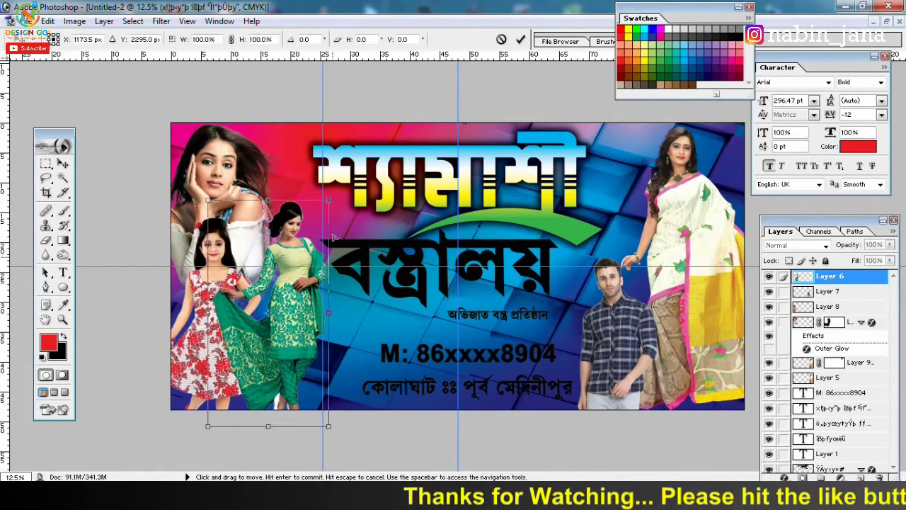
left_click_drag(329, 200, 344, 185)
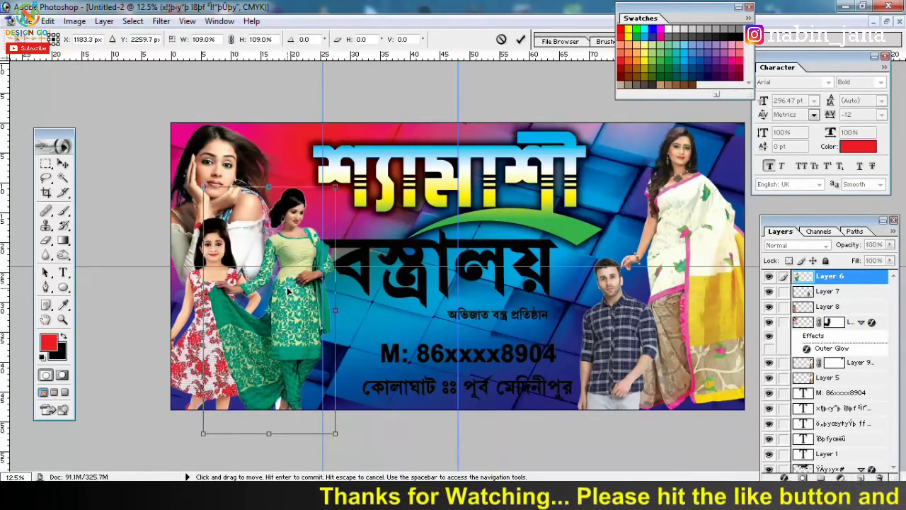
key("Return")
Step: Bring the red-dress girl's layer forward in front of the green-dress woman
left_click(212, 281)
key("ctrl+]")
key("ctrl+]")
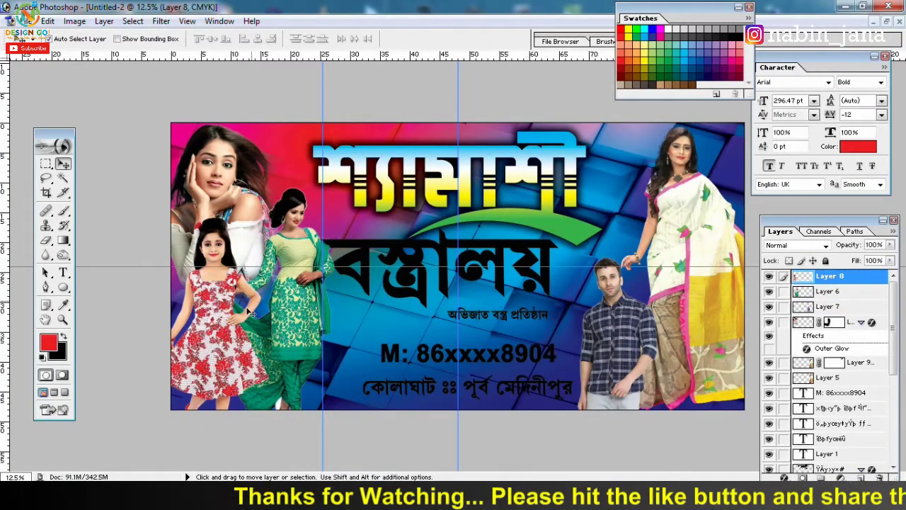
key("ctrl+t")
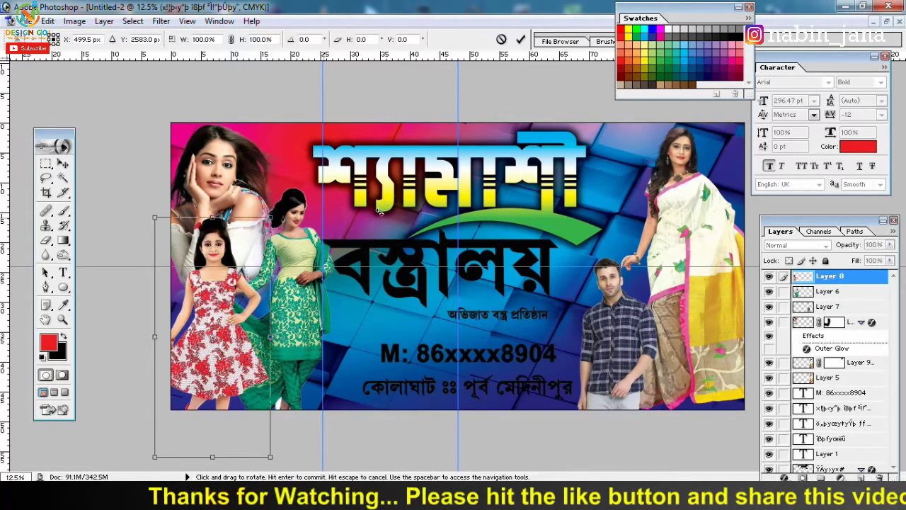
key("Return")
key("ctrl+plus")
left_click(573, 220)
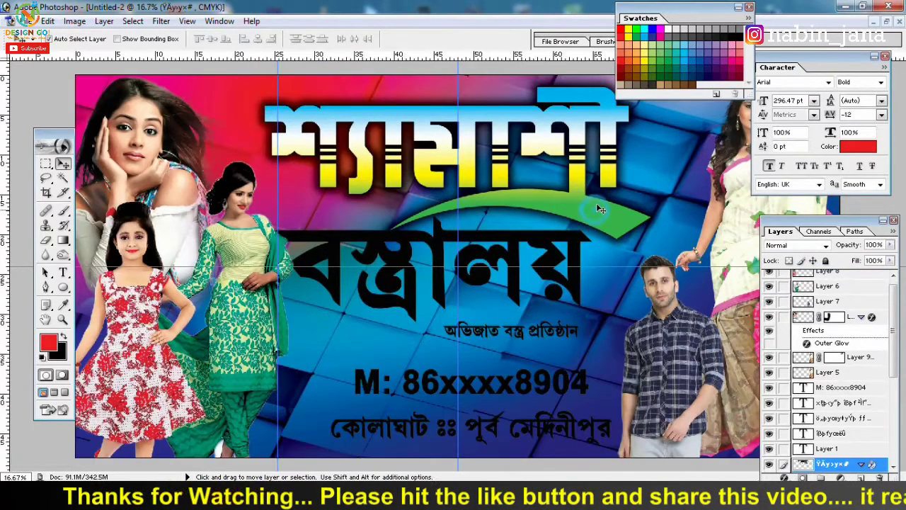
Step: Move the title Gradient Overlay's green stop to 16% location
left_click(861, 464)
double_click(840, 456)
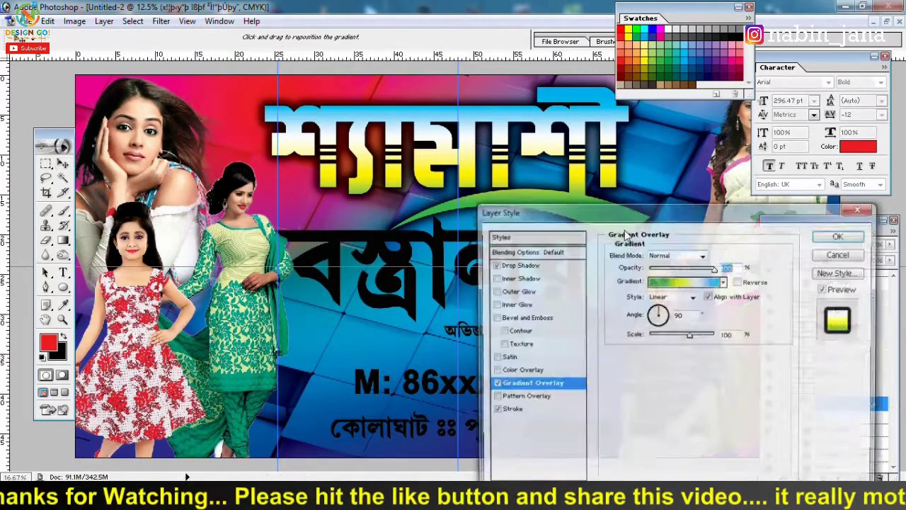
left_click(669, 282)
left_click_drag(692, 379, 675, 376)
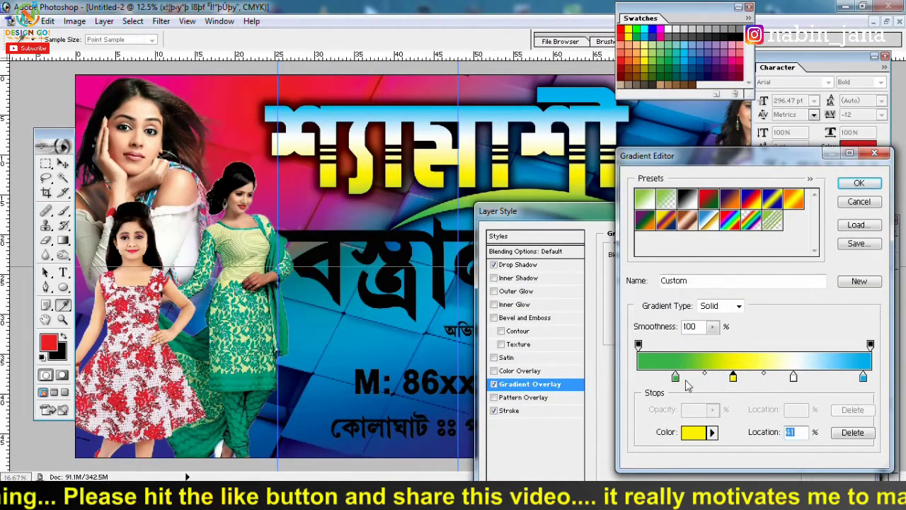
left_click(853, 202)
left_click(841, 236)
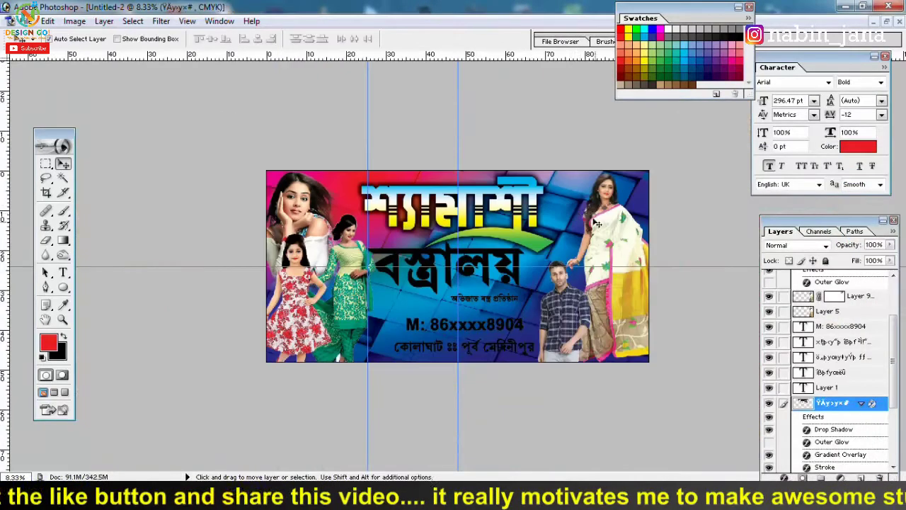
Step: Stretch the title to about 110% width and nudge বস্ত্রালয় slightly right and down
key("ctrl+t")
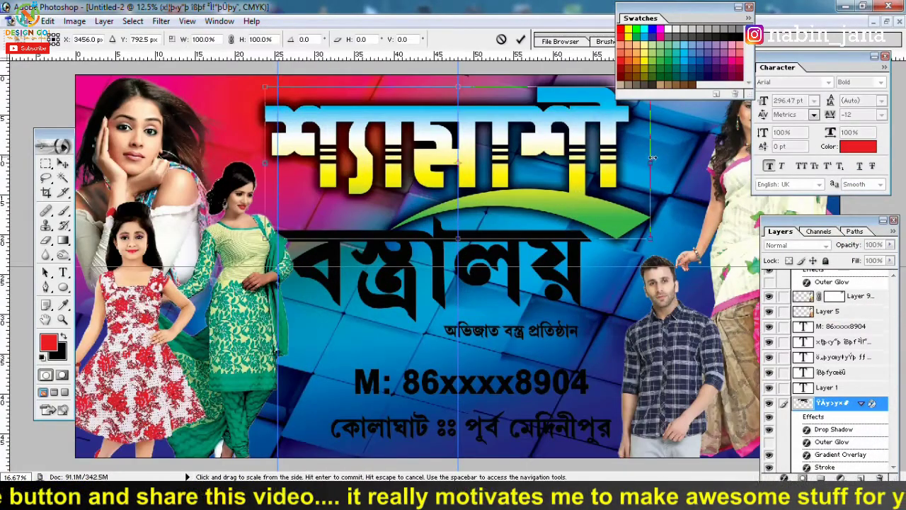
left_click_drag(651, 161, 690, 160)
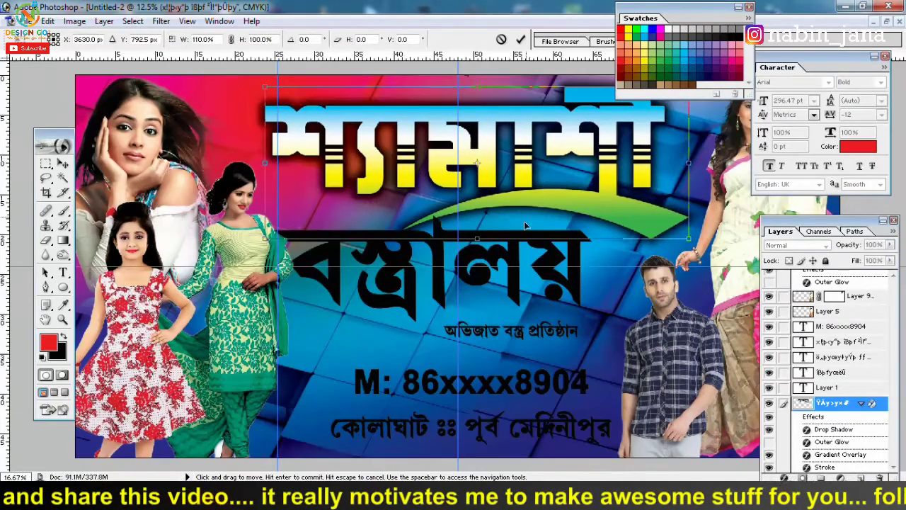
key("Return")
left_click_drag(542, 240, 565, 242)
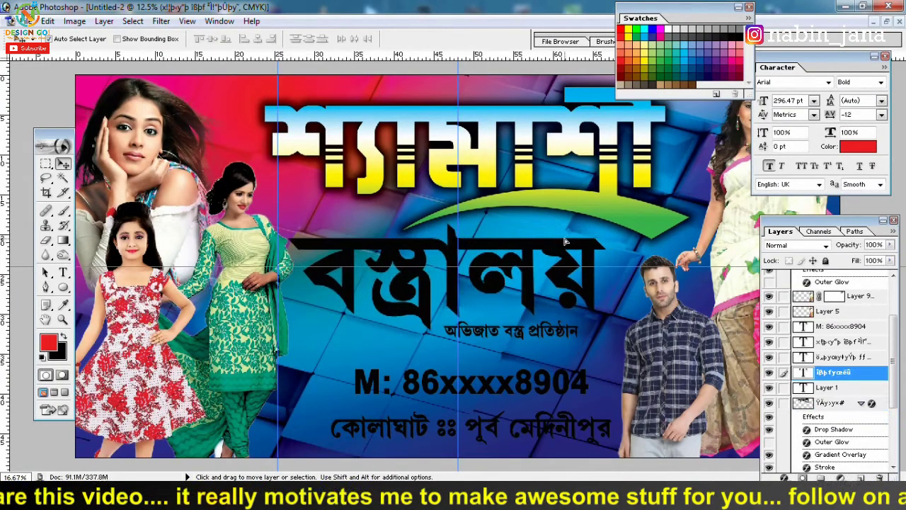
key("ctrl+minus")
Step: Add a Gradient Overlay to বস্ত্রালয় with an orange F7941D start stop at 13%
key("ctrl+plus")
key("ctrl+plus")
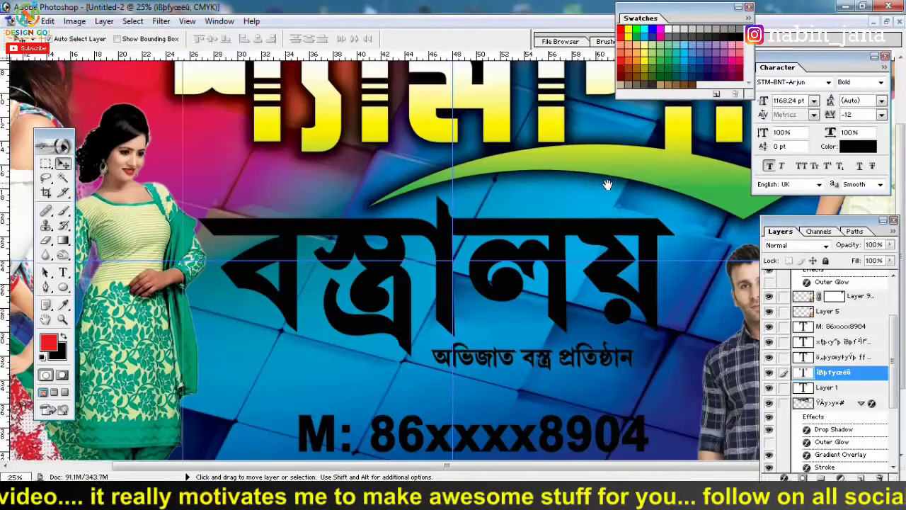
left_click(784, 478)
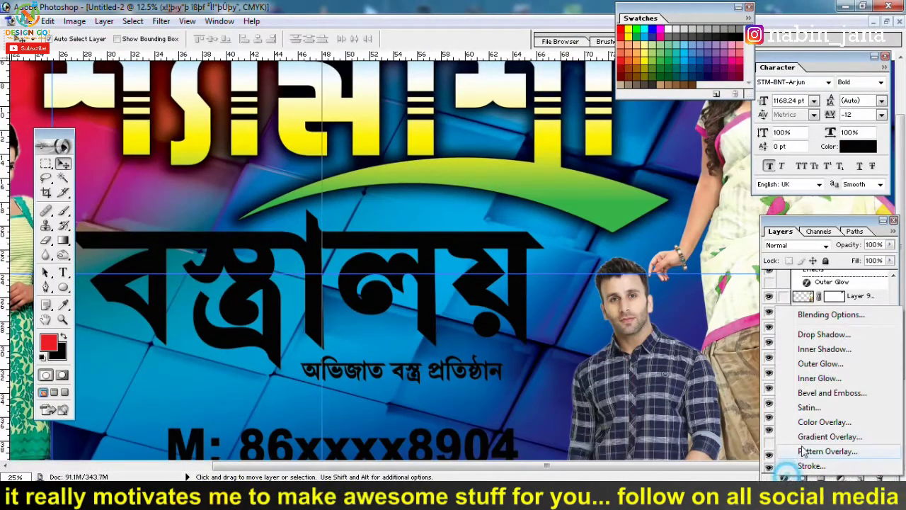
left_click(825, 389)
left_click(679, 283)
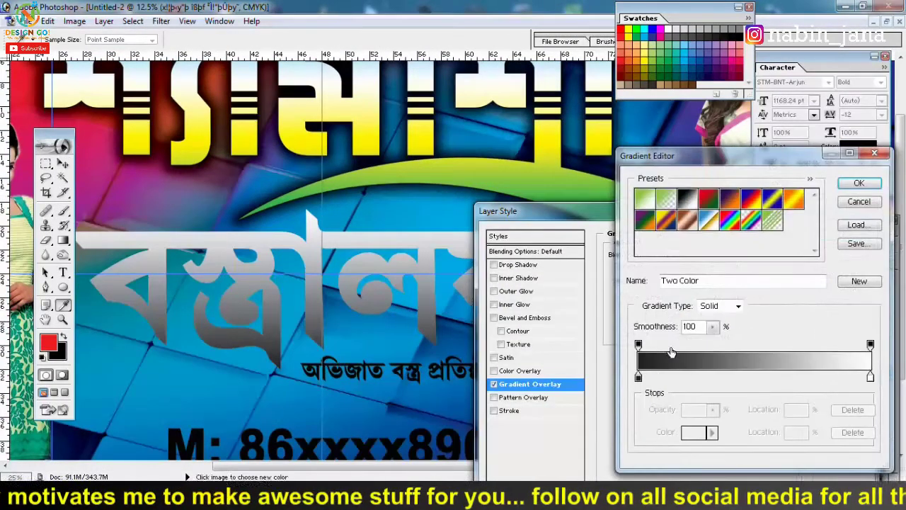
left_click_drag(638, 380, 669, 377)
left_click(694, 432)
left_click(636, 40)
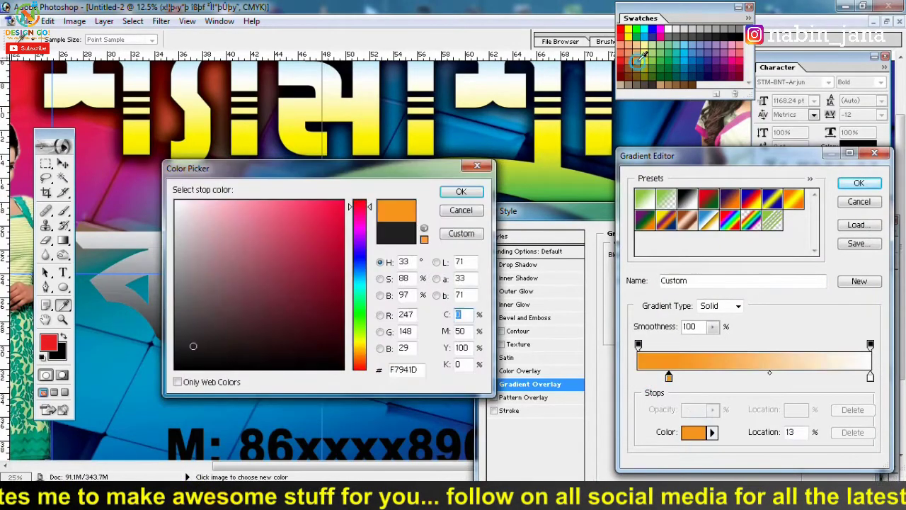
left_click(460, 193)
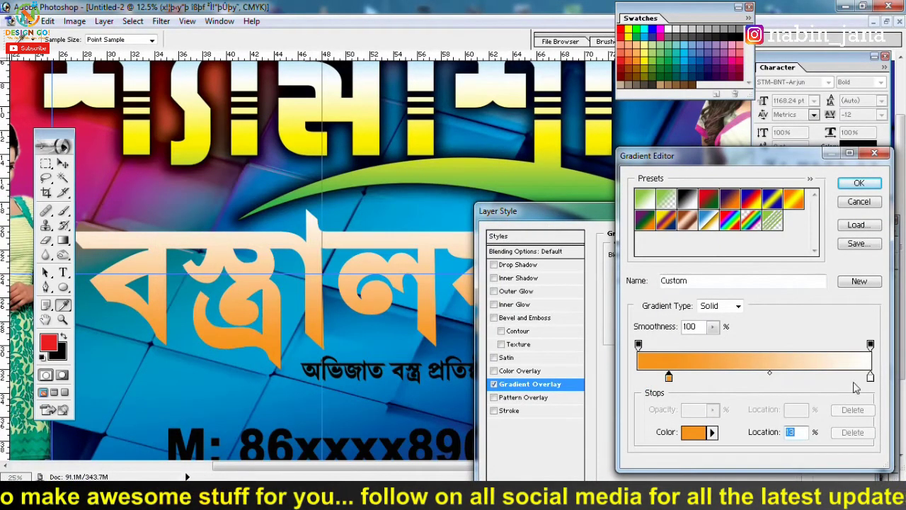
Step: Make the gradient end yellow FFF21E and add a drop shadow (distance 39, spread 17, size 79)
left_click(708, 434)
left_click(548, 130)
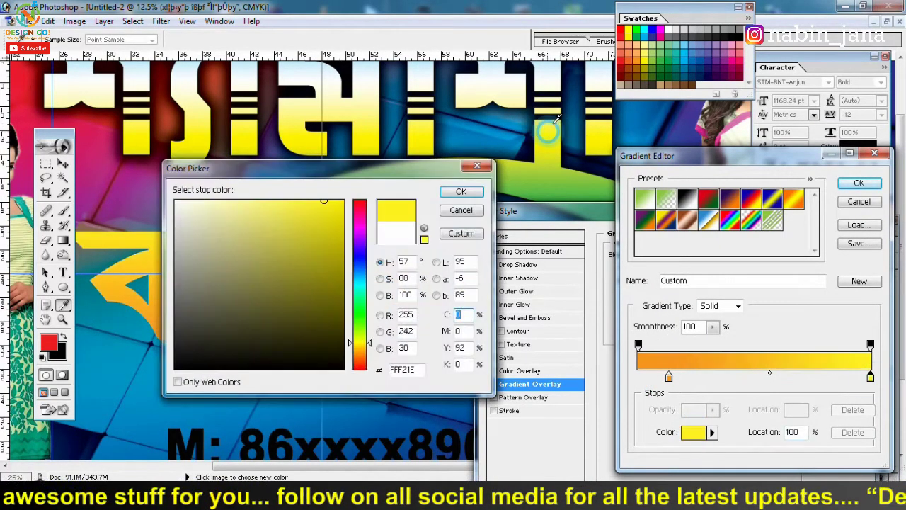
left_click(478, 193)
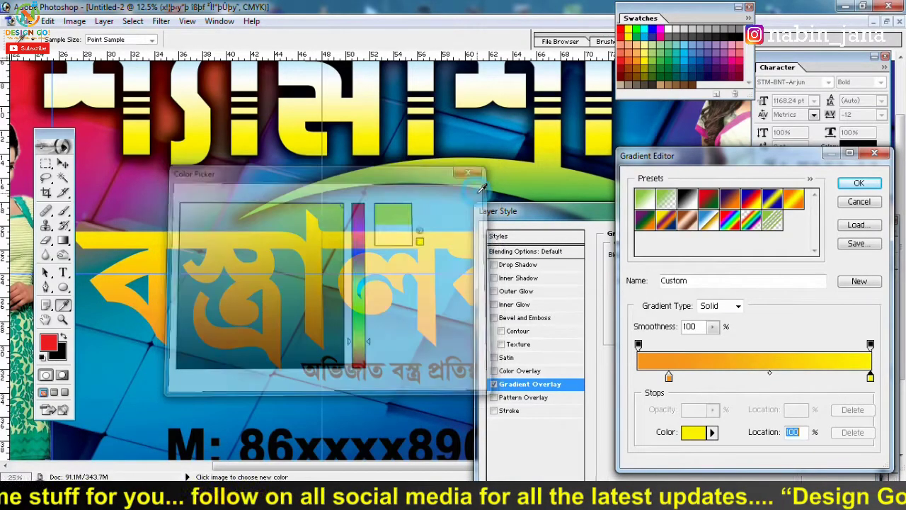
left_click(858, 183)
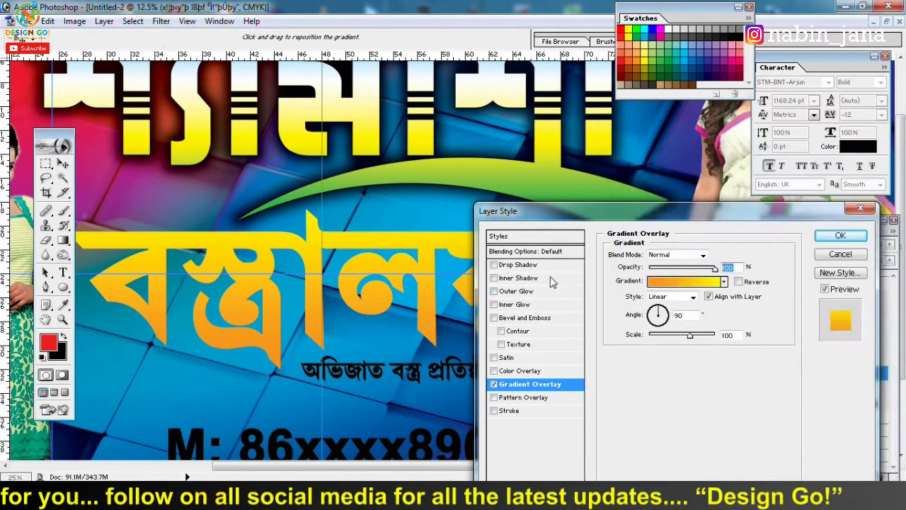
left_click(521, 264)
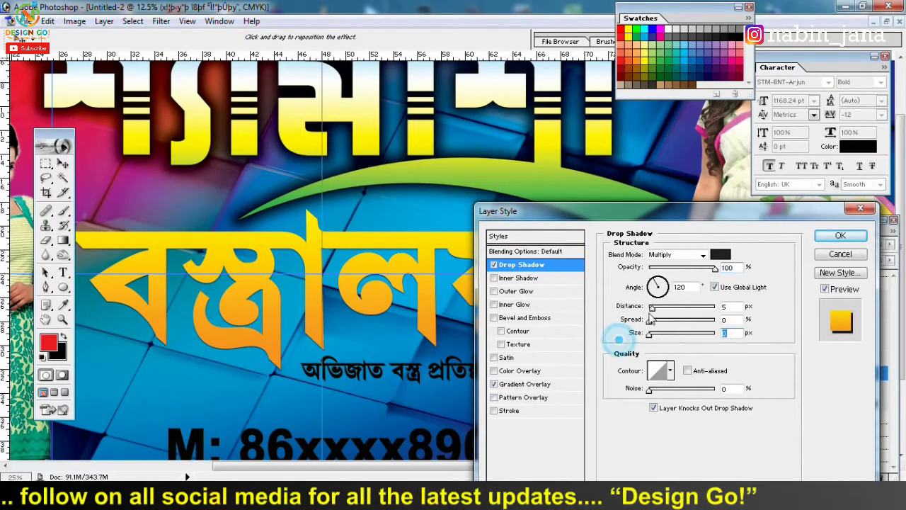
mouse_move(651, 308)
left_mouse_down()
mouse_move(675, 307)
mouse_move(661, 336)
mouse_move(668, 320)
mouse_move(673, 334)
mouse_move(681, 320)
left_mouse_up()
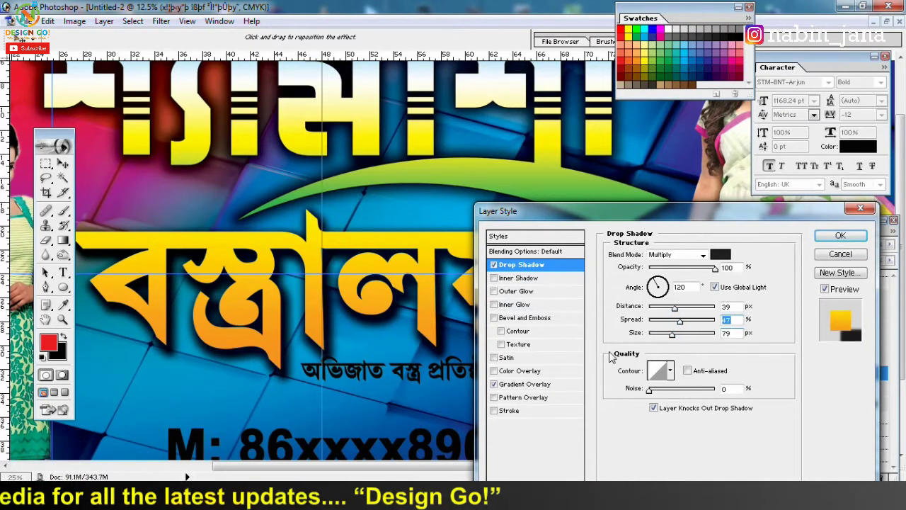
Step: Add Bevel and Emboss with Contour, yellow FFF200 highlights and orange F7941D shadow
left_click(541, 318)
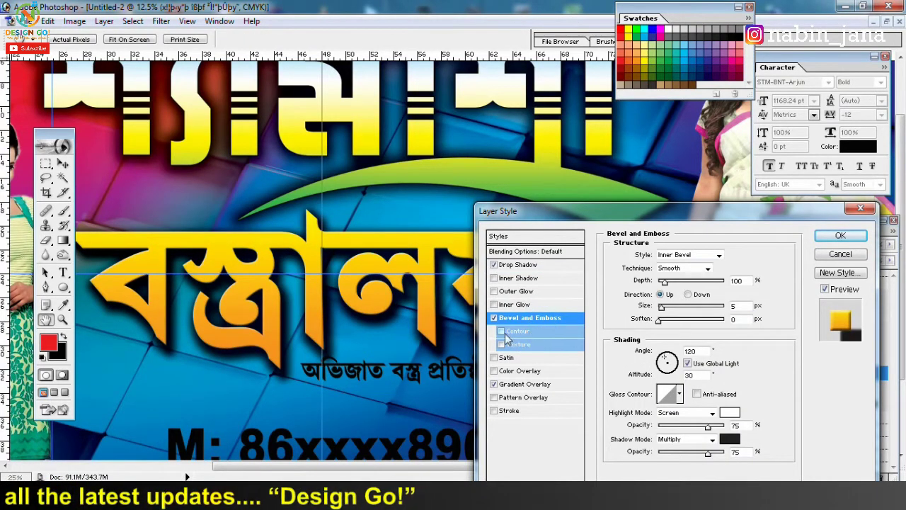
left_click(502, 331)
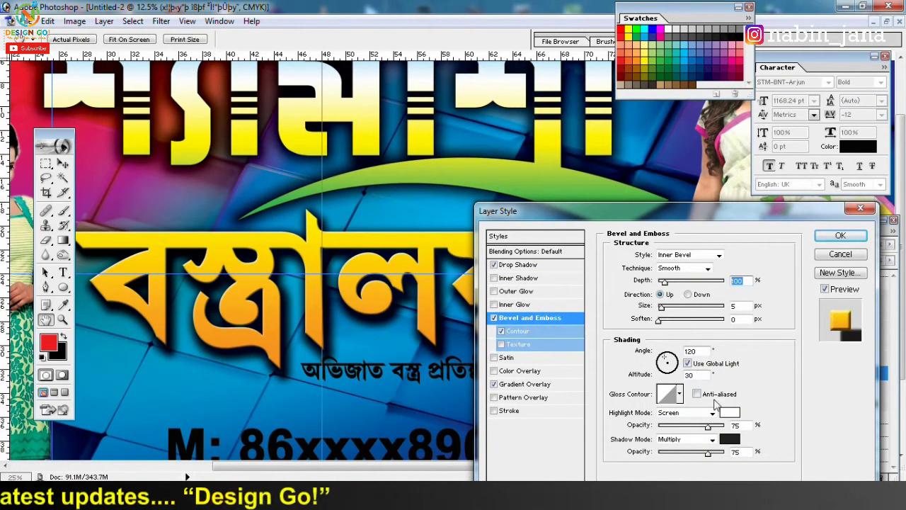
left_click(729, 413)
left_click(628, 39)
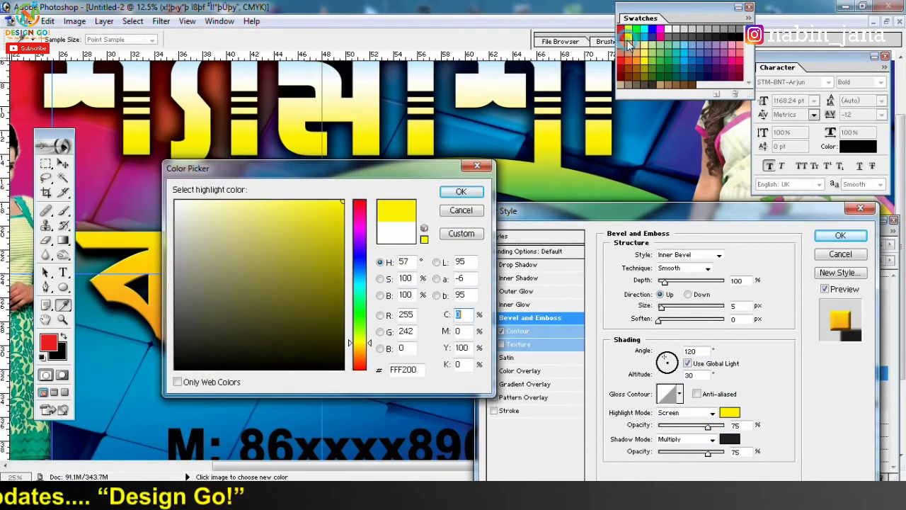
left_click(459, 196)
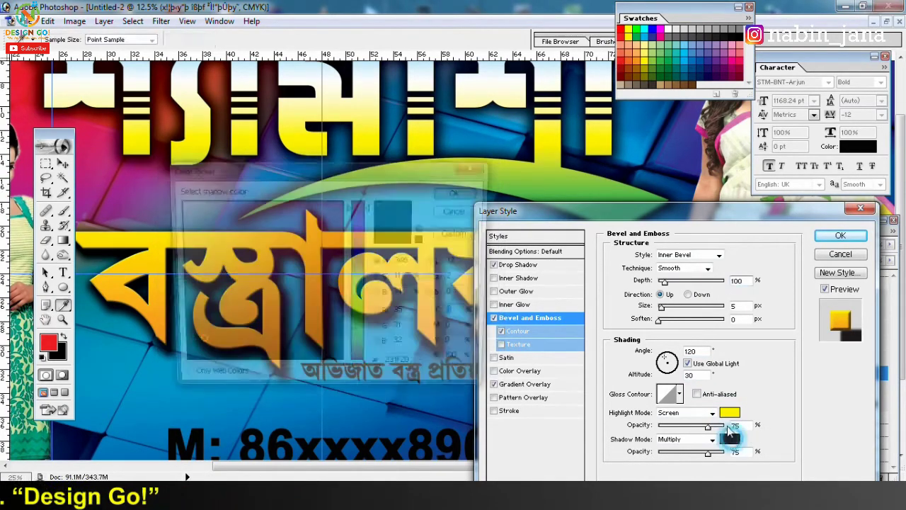
left_click(729, 439)
left_click(639, 55)
left_click(460, 192)
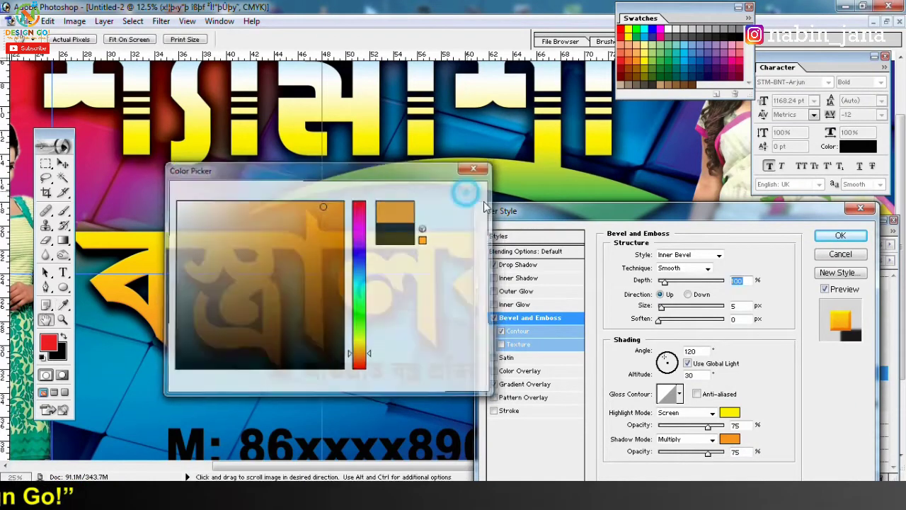
Step: Set the bevel technique to Chisel Hard with a ridged gloss contour, and apply
left_click(707, 268)
left_click(683, 277)
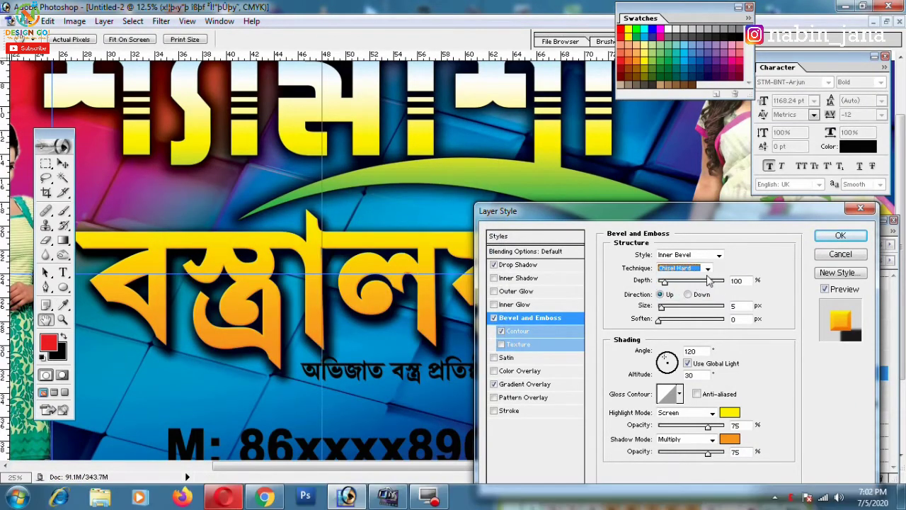
left_click(707, 269)
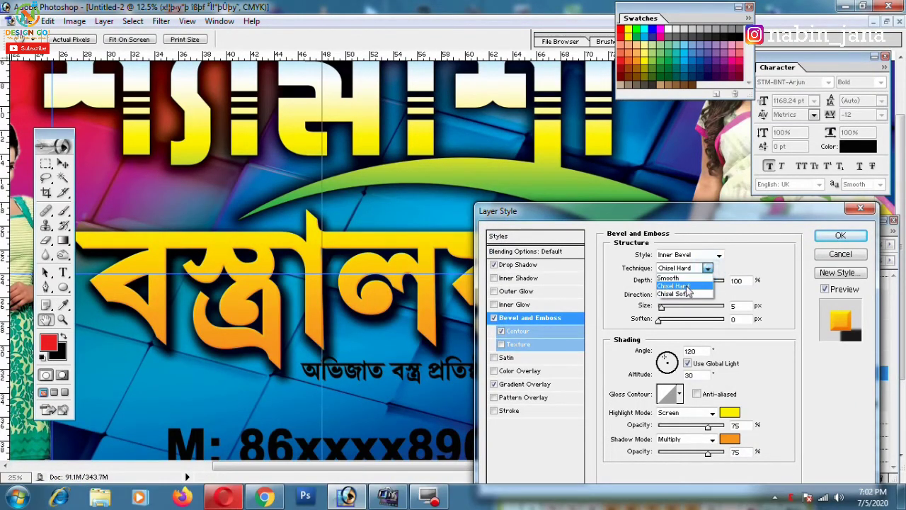
left_click(685, 286)
left_click(678, 396)
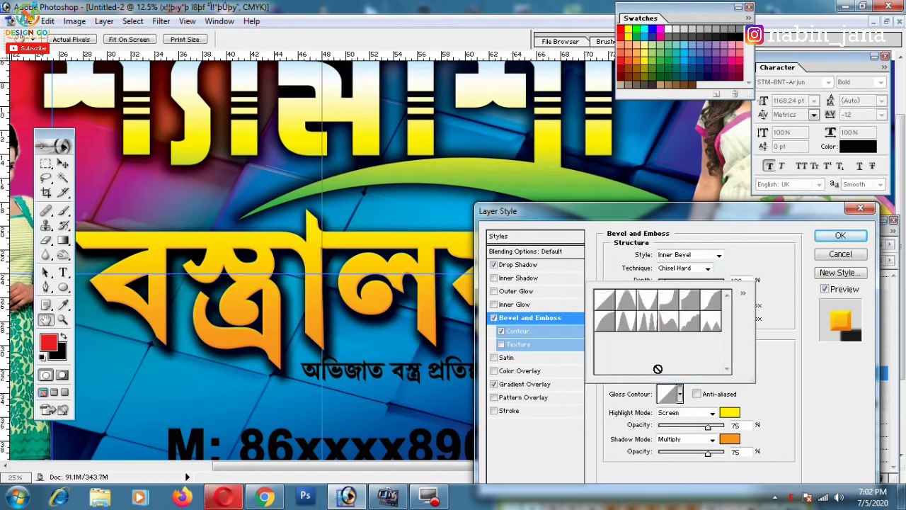
left_click(630, 323)
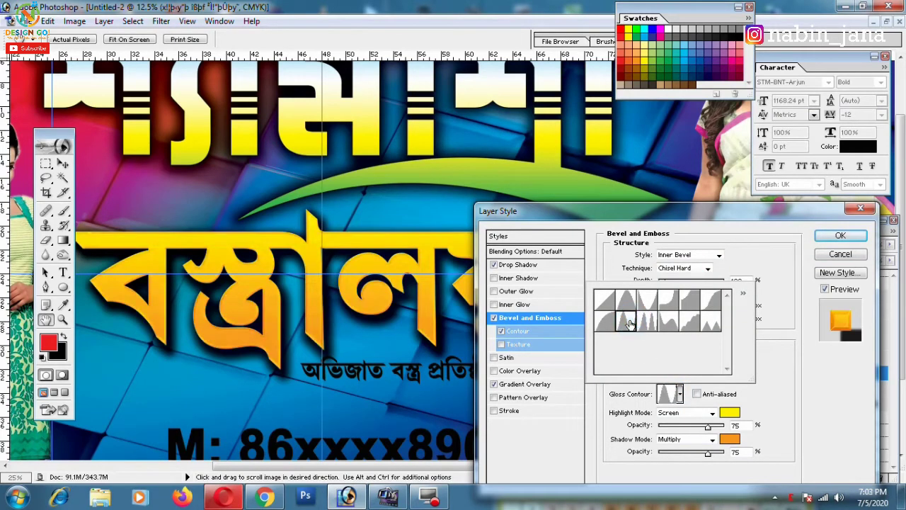
left_click(835, 238)
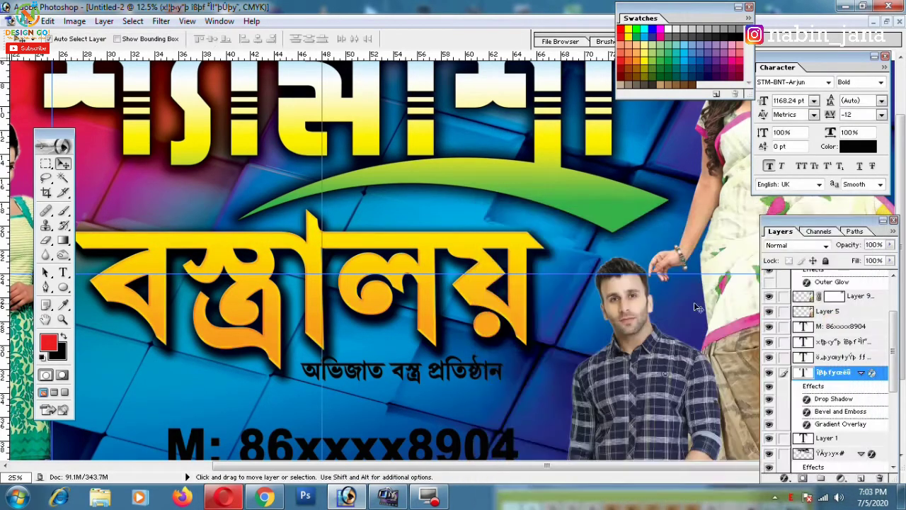
Step: Add a Texture to the bevel using the orange pattern with stronger depth
double_click(853, 412)
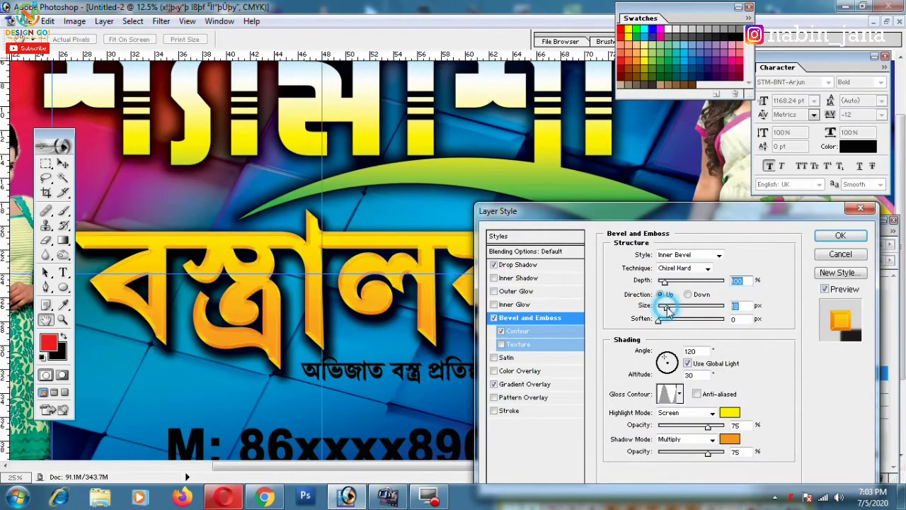
left_click(500, 345)
left_click(526, 346)
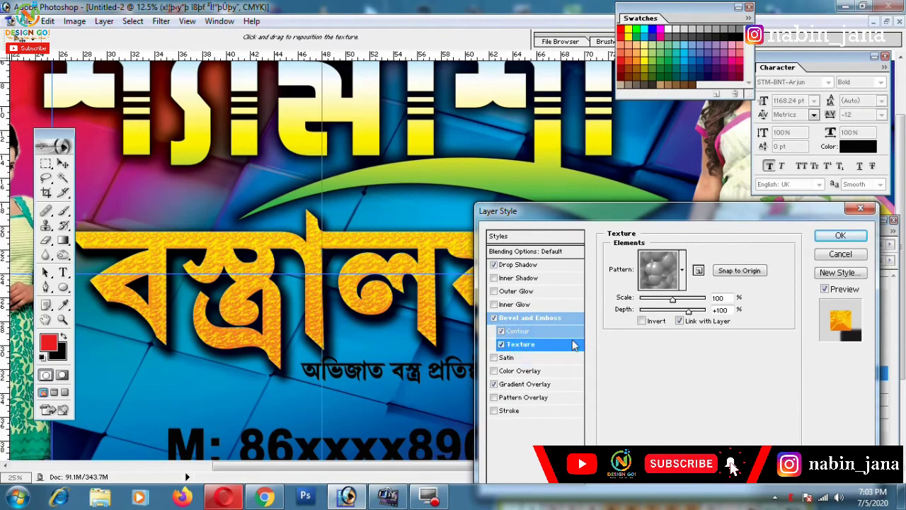
left_click(682, 272)
left_click(660, 311)
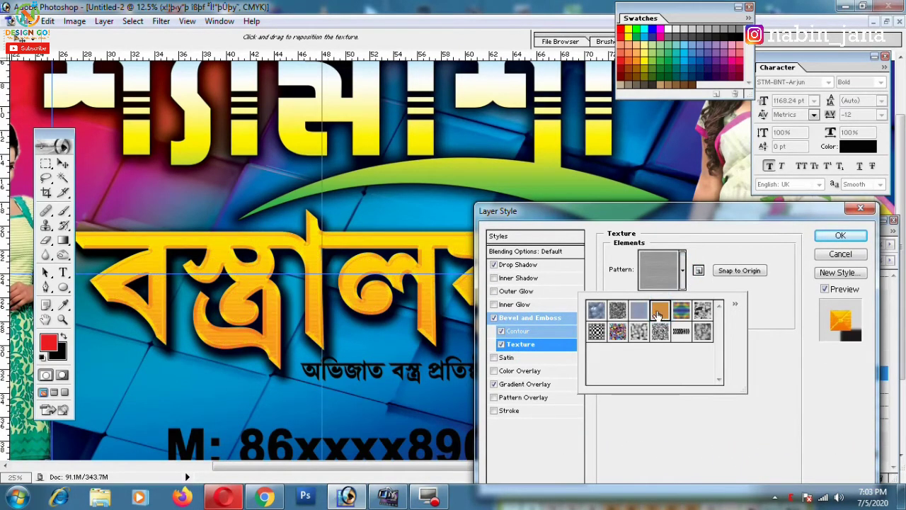
left_click(777, 305)
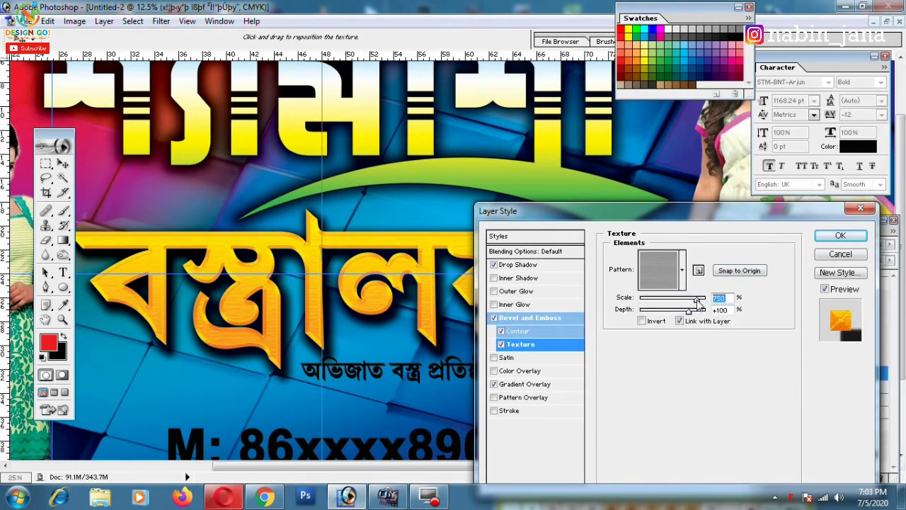
mouse_move(667, 318)
left_mouse_down()
mouse_move(644, 319)
mouse_move(669, 320)
left_mouse_up()
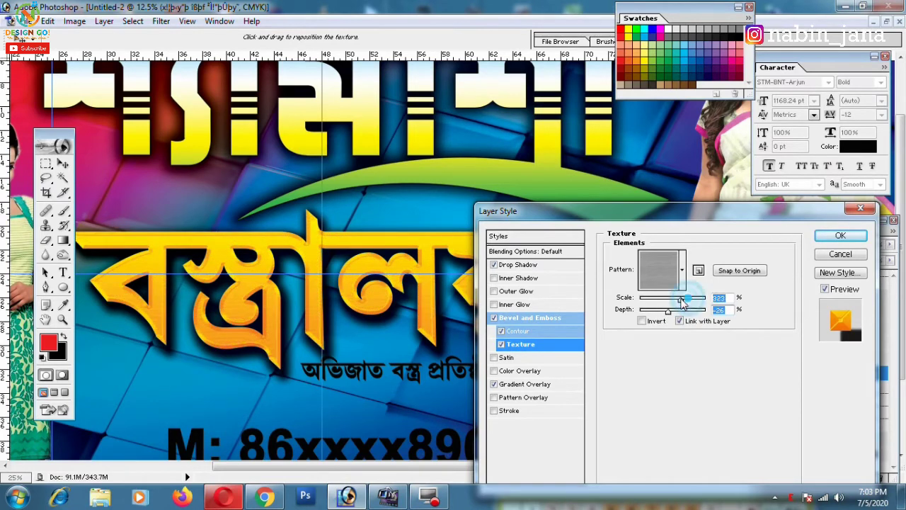
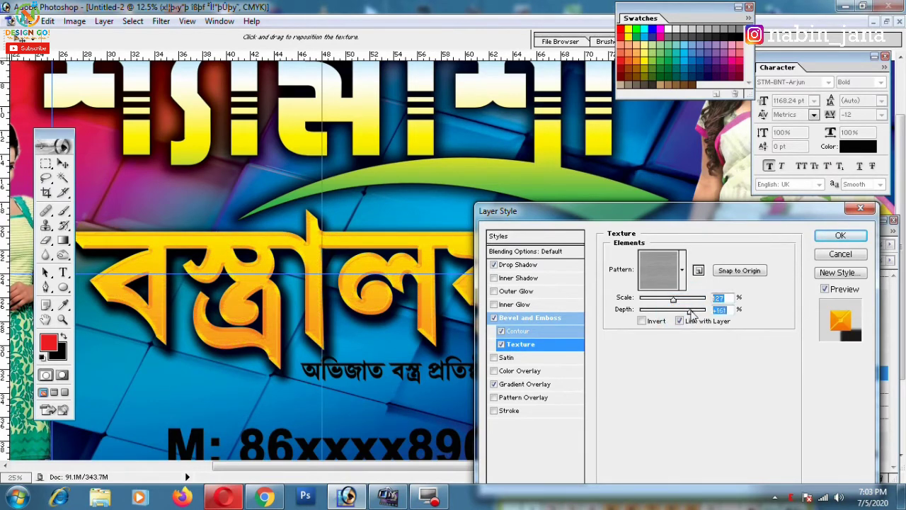
Step: Apply the Bevel and Emboss texture (127% scale, +345% depth) to the orange Bengali title
left_click(839, 236)
scroll(410, 281, "up", 1)
scroll(411, 281, "up", 3)
scroll(410, 281, "up", 1)
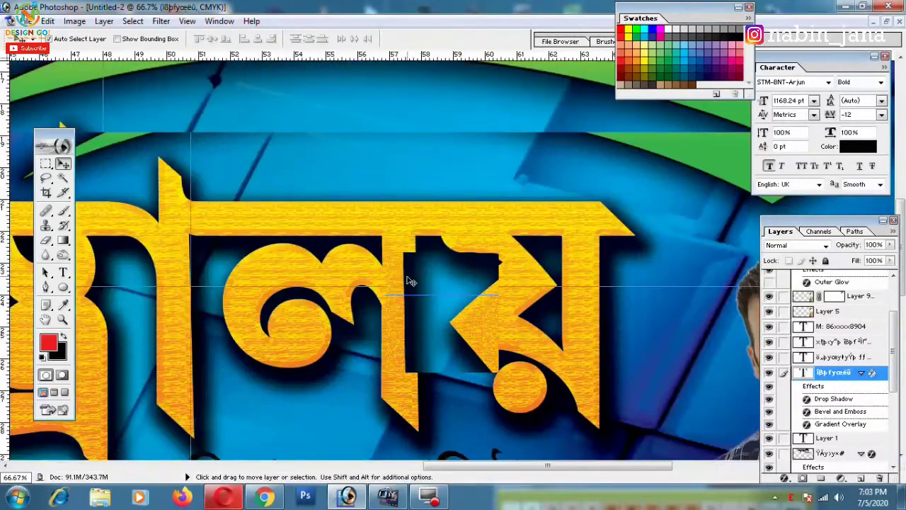
scroll(410, 281, "down", 1)
scroll(411, 280, "up", 2)
scroll(410, 276, "down", 2)
scroll(424, 273, "down", 2)
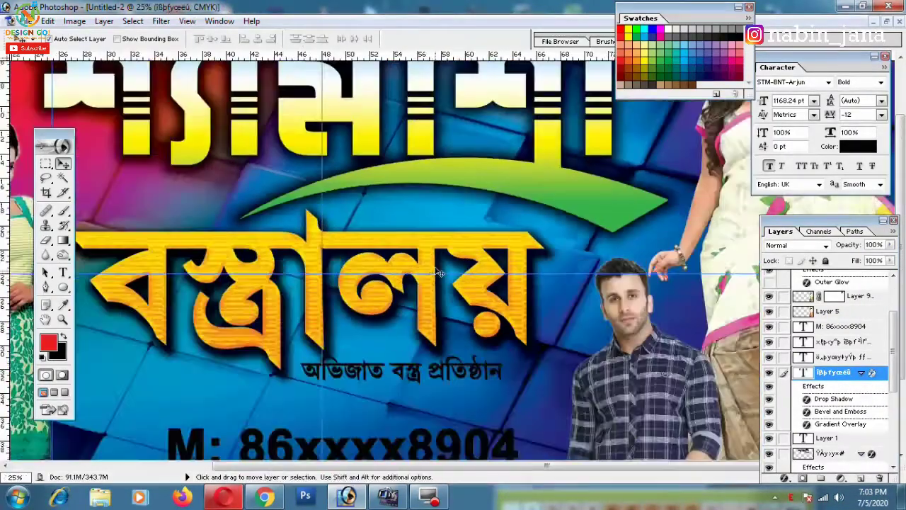
scroll(439, 272, "down", 1)
scroll(449, 278, "up", 1)
Step: Make the tagline text under the title white
left_click(552, 366)
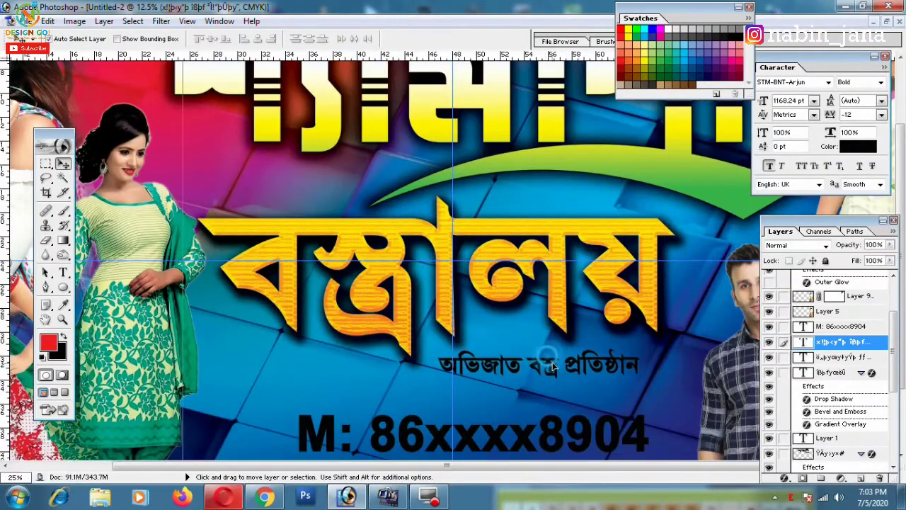
left_click(869, 148)
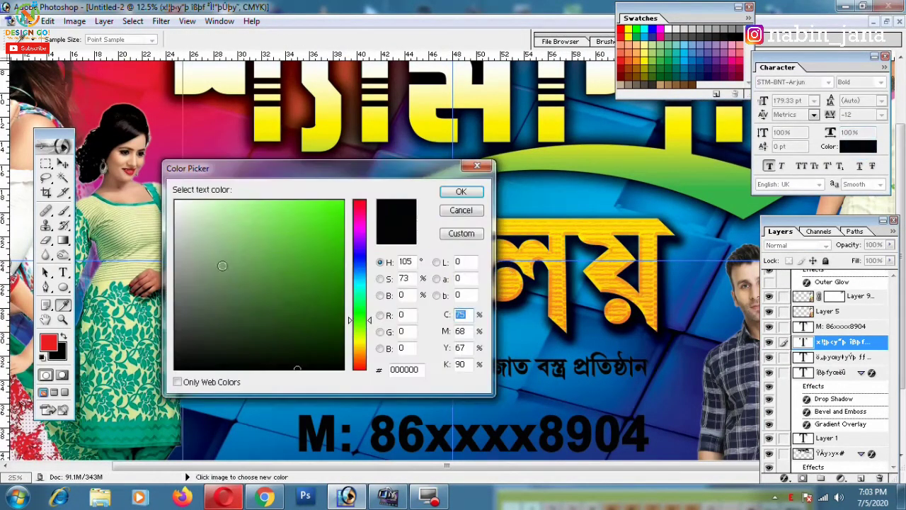
left_click(175, 201)
left_click(461, 191)
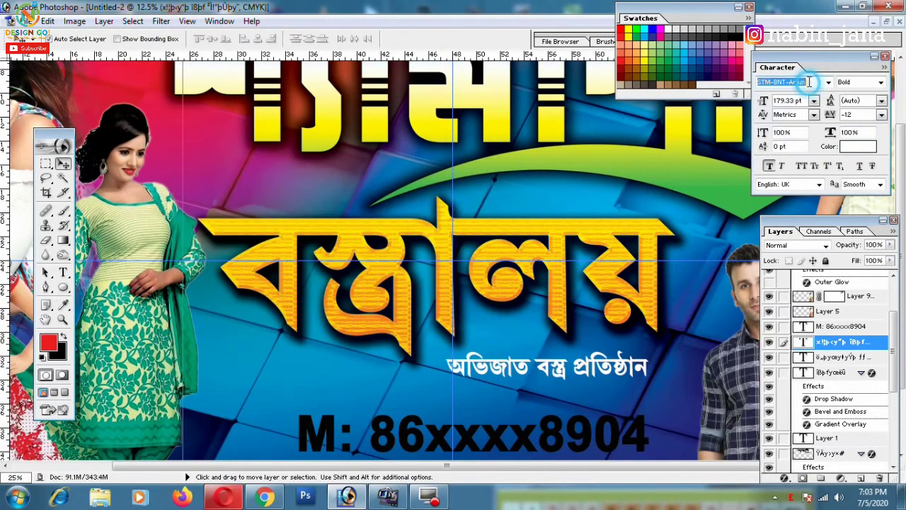
Step: Set the tagline's font to STM-BNT-Shital
key("Down")
key("Down")
key("Down")
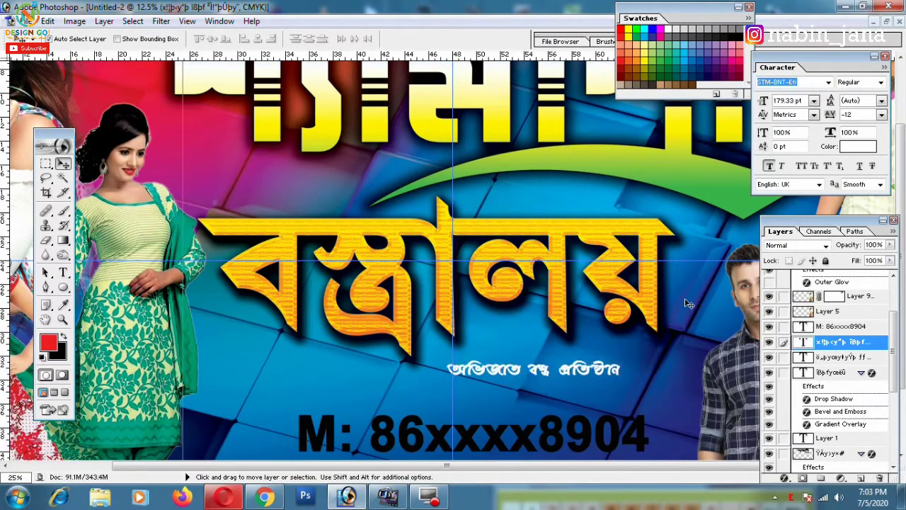
key("Down")
key("Down")
key("Down")
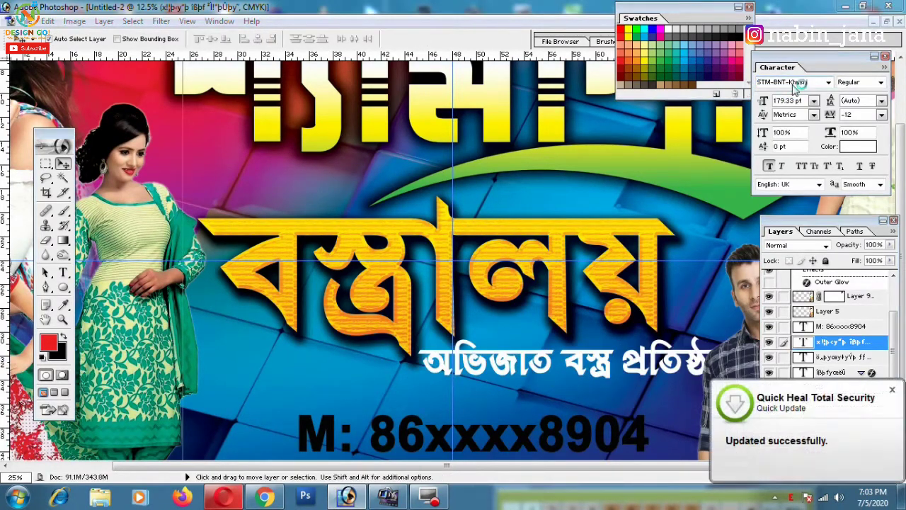
key("Down")
key("Down")
key("Down")
key("Down")
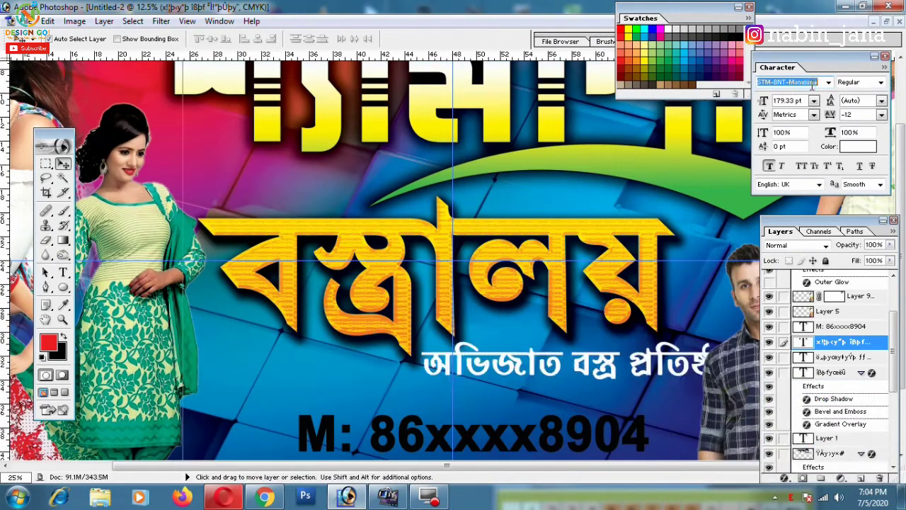
key("Down")
key("Down")
key("Down")
key("Down")
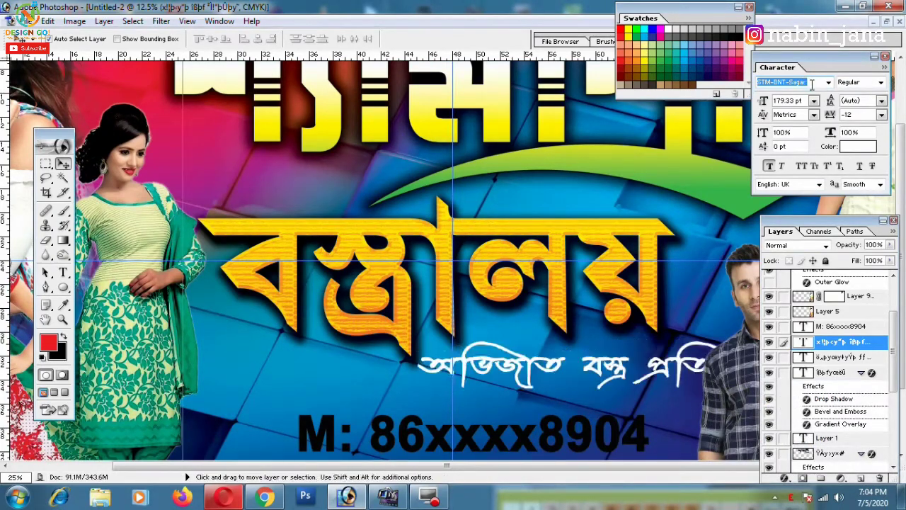
key("Down")
key("Down")
key("Down")
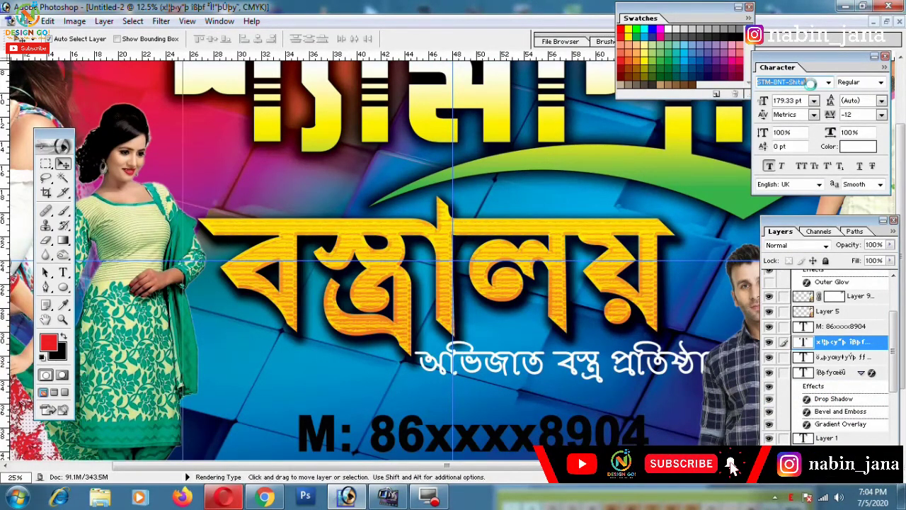
key("Down")
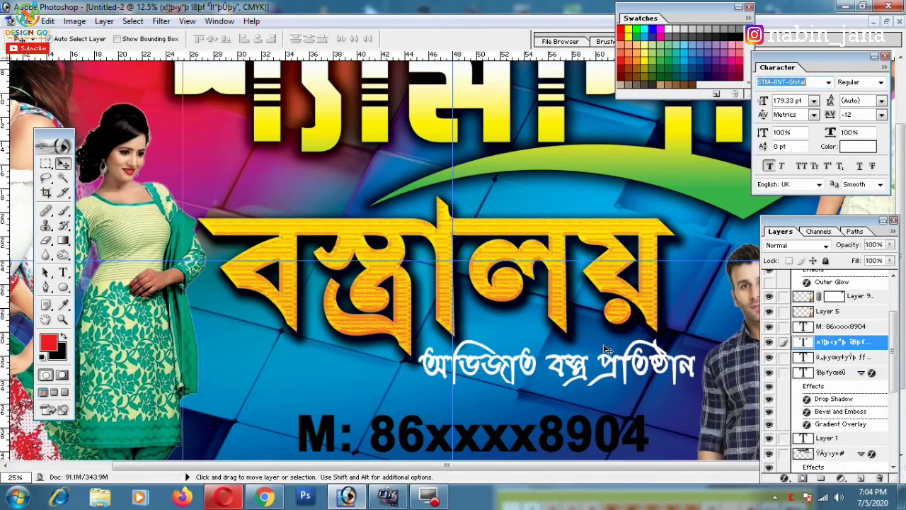
key("ctrl+minus")
left_click(621, 349)
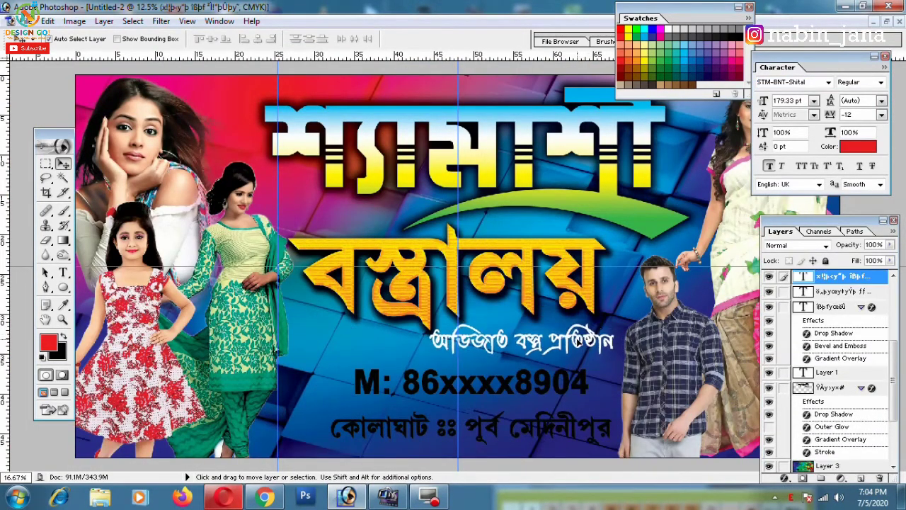
Step: Shrink the tagline to about 87.5% and scale down the man's photo
key("ctrl+t")
left_click_drag(620, 348, 602, 344)
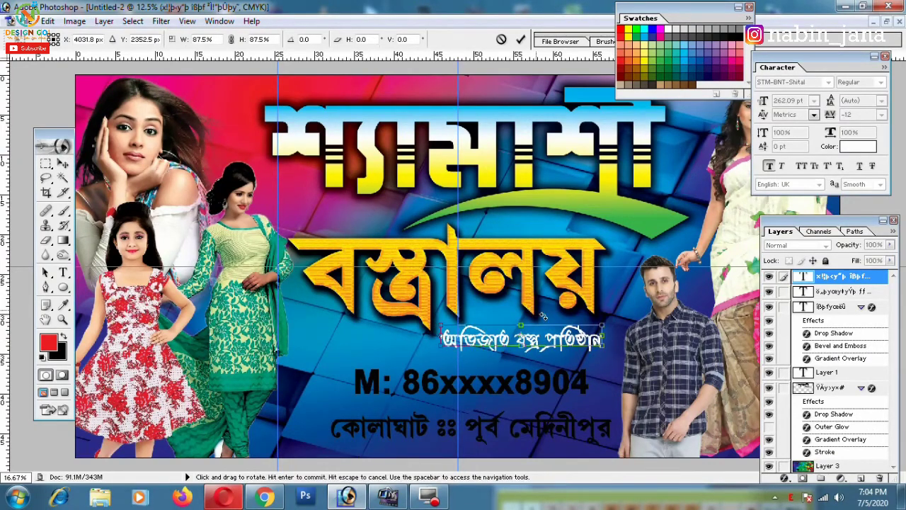
key("Return")
key("ctrl+minus")
left_click(618, 338)
key("ctrl+t")
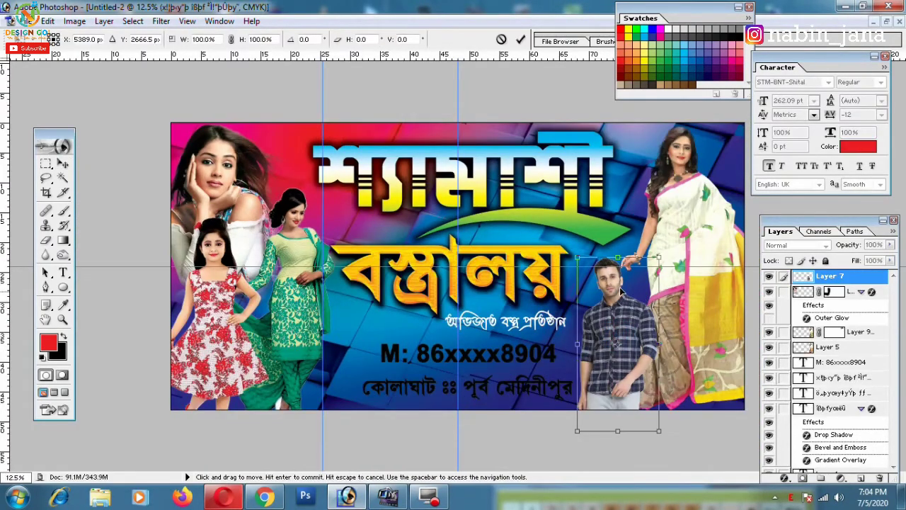
left_click_drag(578, 429, 576, 432)
key("Return")
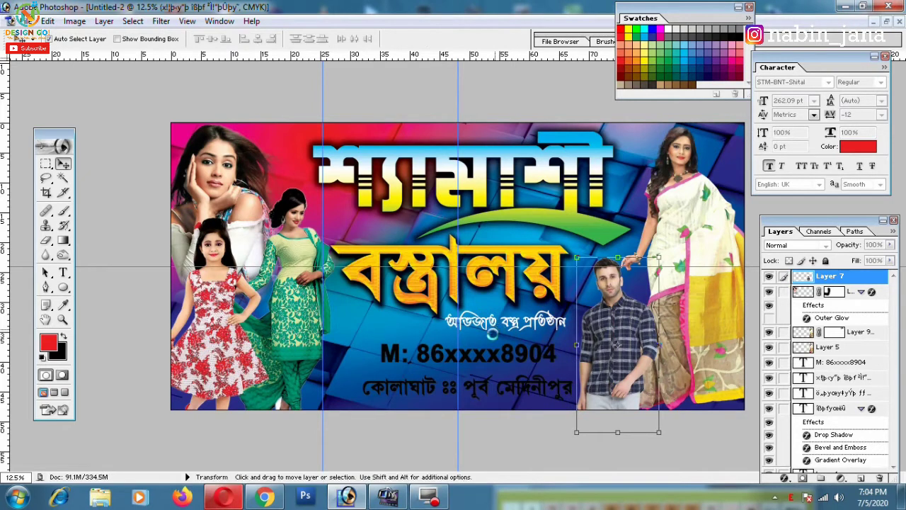
Step: Move the phone number to the top edge and nudge the address line up-left
left_click_drag(485, 357, 388, 138)
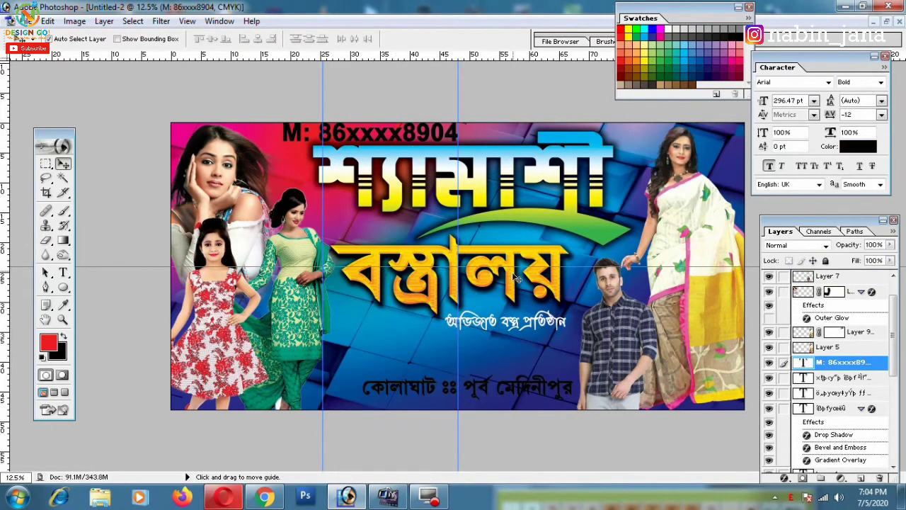
left_click(532, 393)
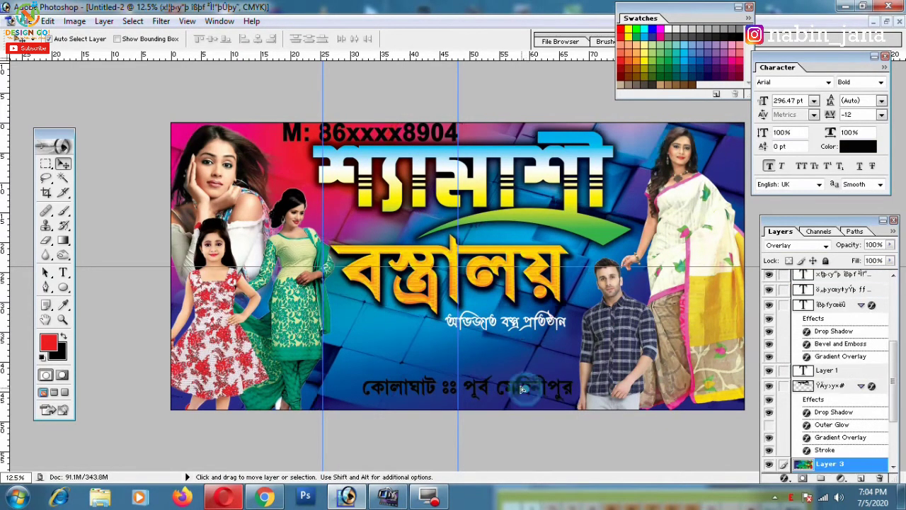
left_click_drag(542, 390, 532, 386)
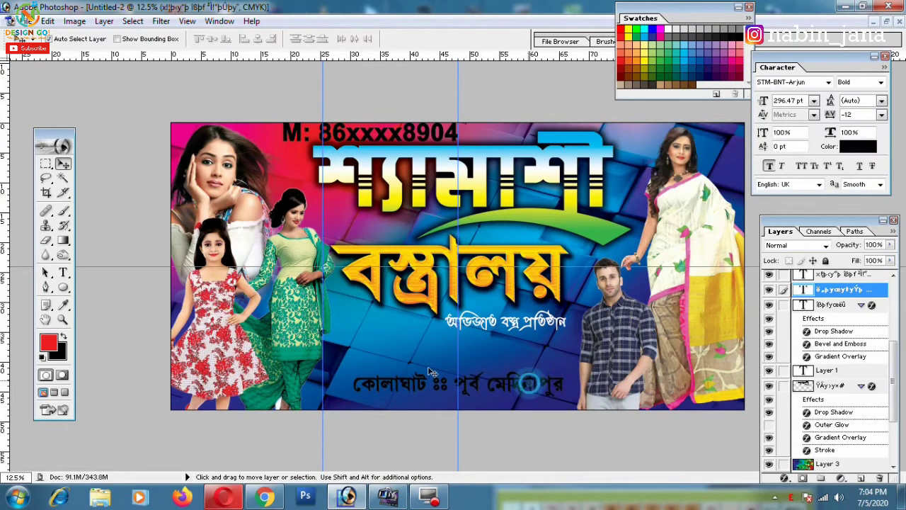
Step: Add a light-blue bar on a new layer behind the address, stretched to the left edge
left_click(45, 163)
left_click(96, 166)
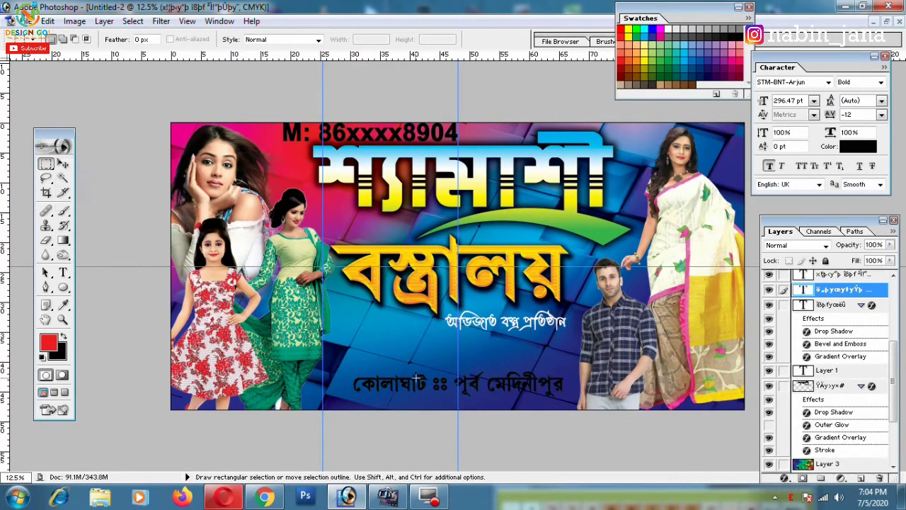
left_click_drag(507, 400, 618, 397)
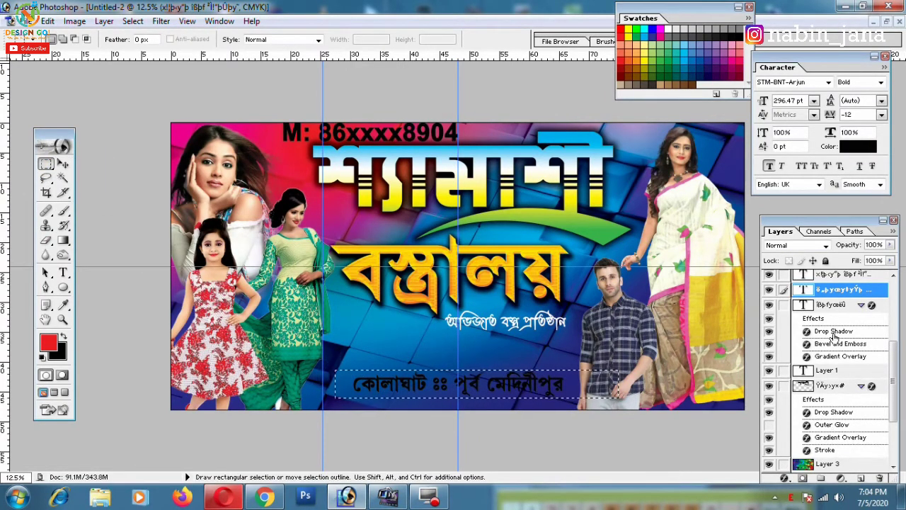
left_click(861, 479)
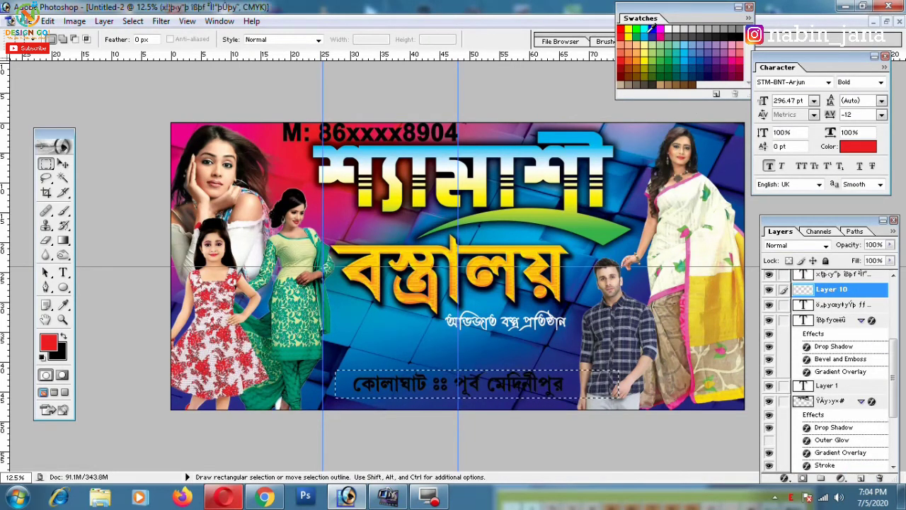
left_click(646, 31)
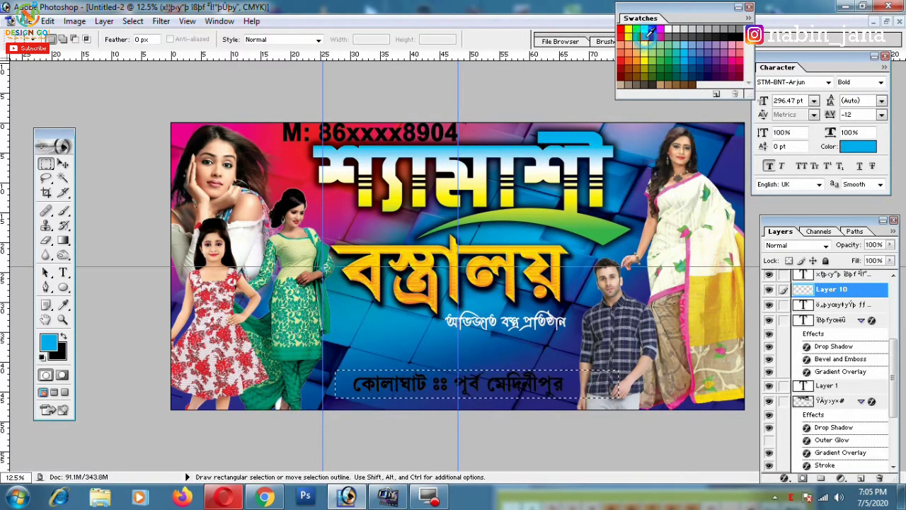
key("alt+BackSpace")
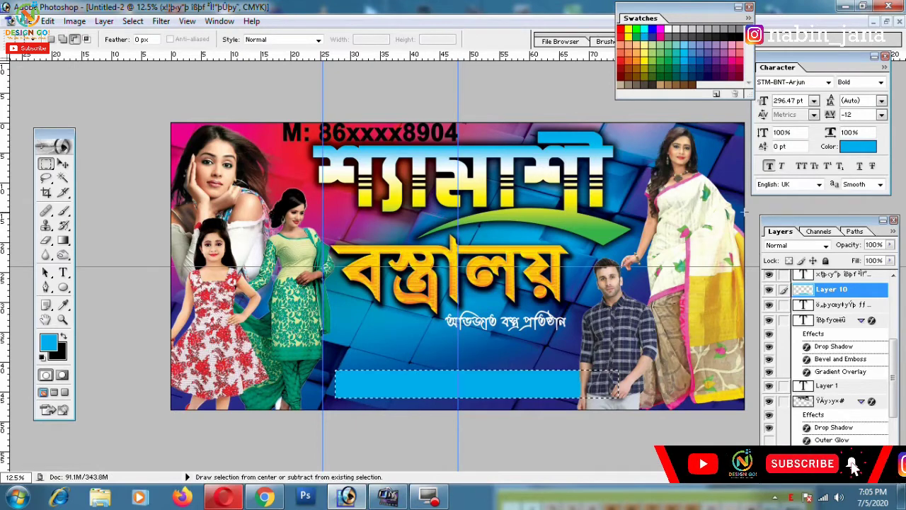
key("ctrl+bracketleft")
key("ctrl+bracketleft")
key("ctrl+bracketleft")
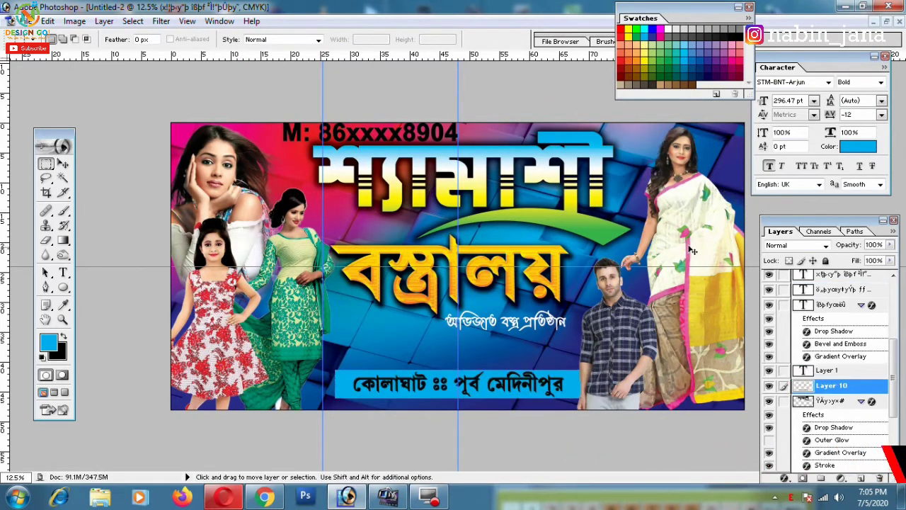
key("ctrl+t")
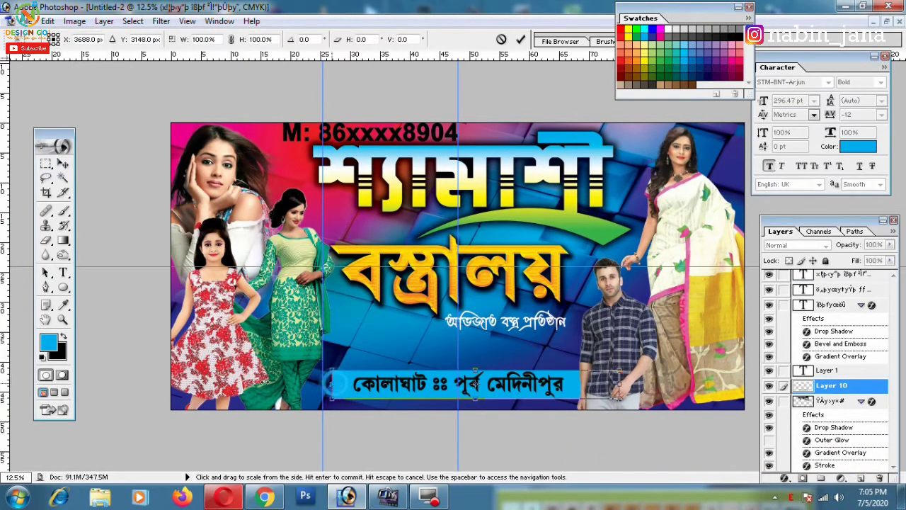
left_click_drag(332, 384, 171, 384)
key("Return")
Step: Enlarge the address text to about 108% and make the blue bar slightly taller
left_click(541, 383, "ctrl")
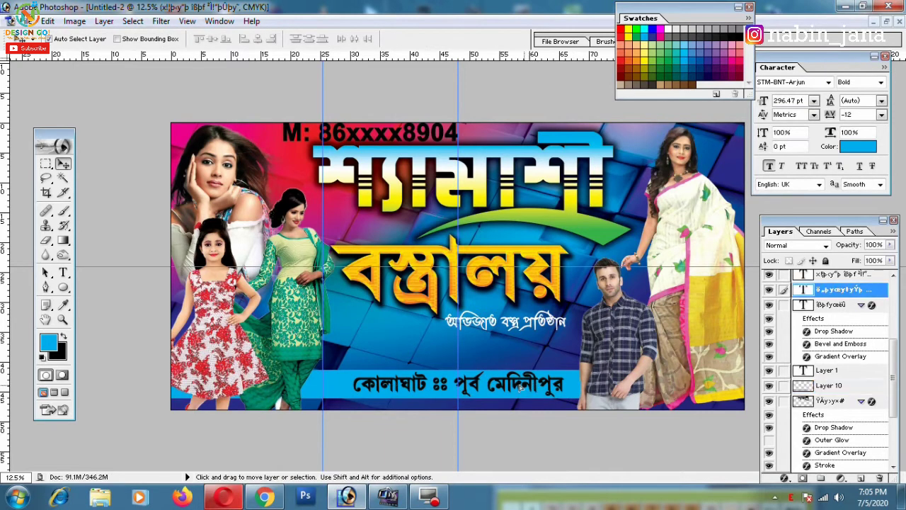
key("ctrl+t")
left_click_drag(551, 371, 559, 373)
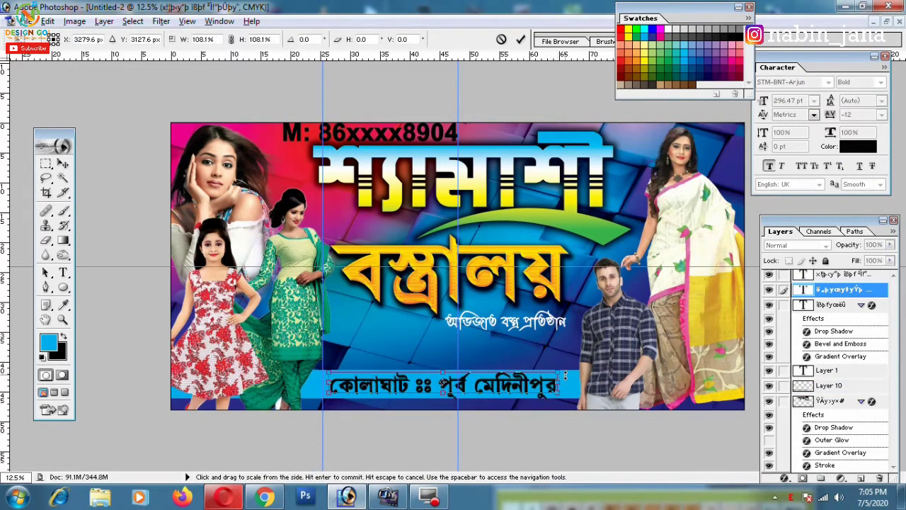
key("Return")
left_click(574, 389, "ctrl")
key("ctrl+t")
left_click_drag(466, 401, 466, 404)
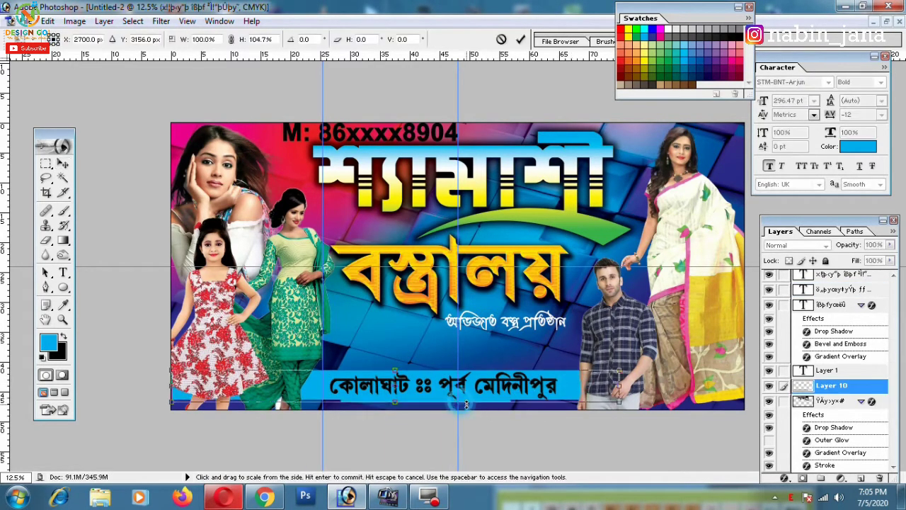
key("Return")
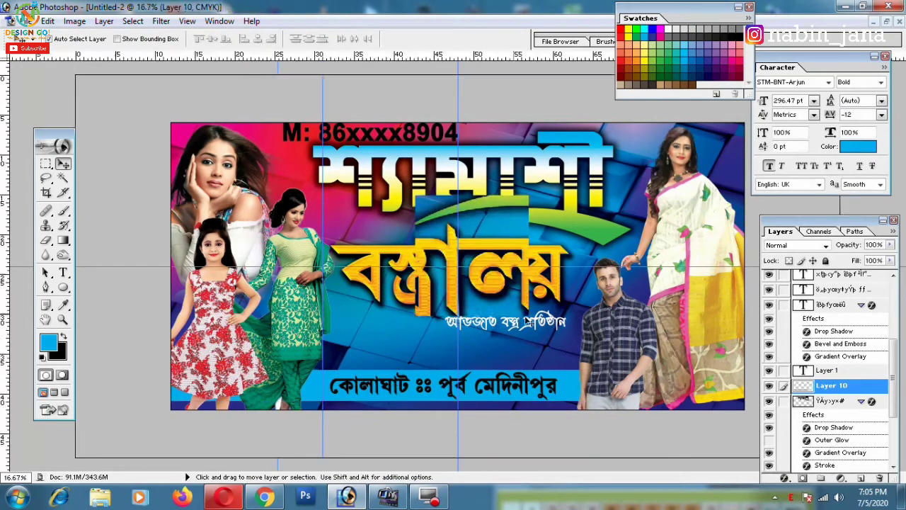
key("ctrl+plus")
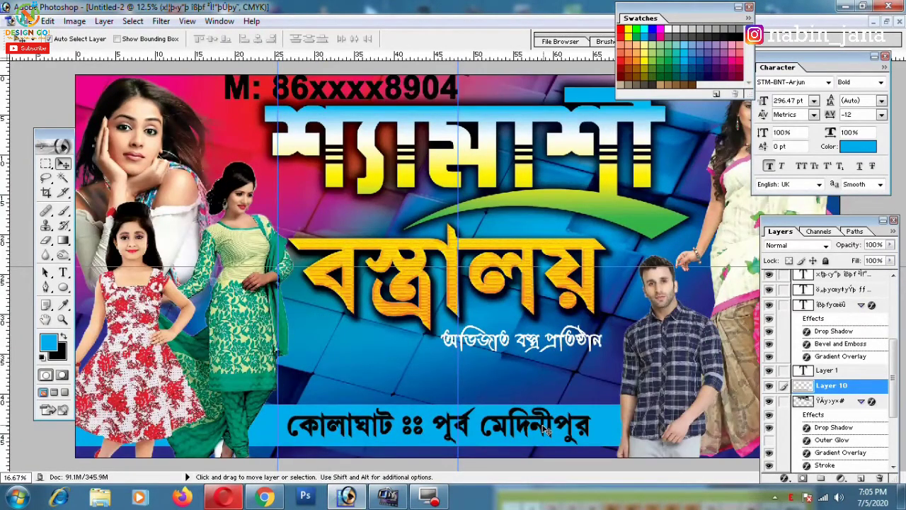
Step: Make the address text white and nudge it slightly down
left_click(546, 428, "ctrl")
left_click(858, 146)
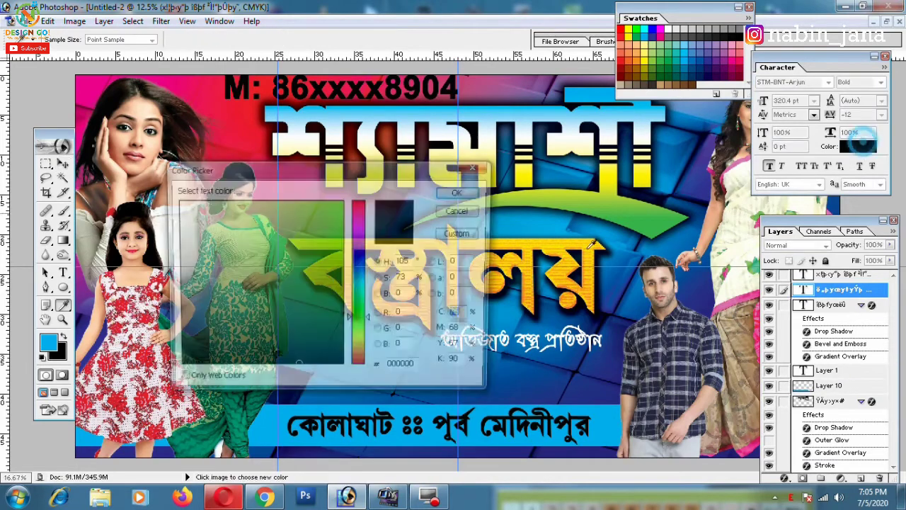
left_click(462, 188)
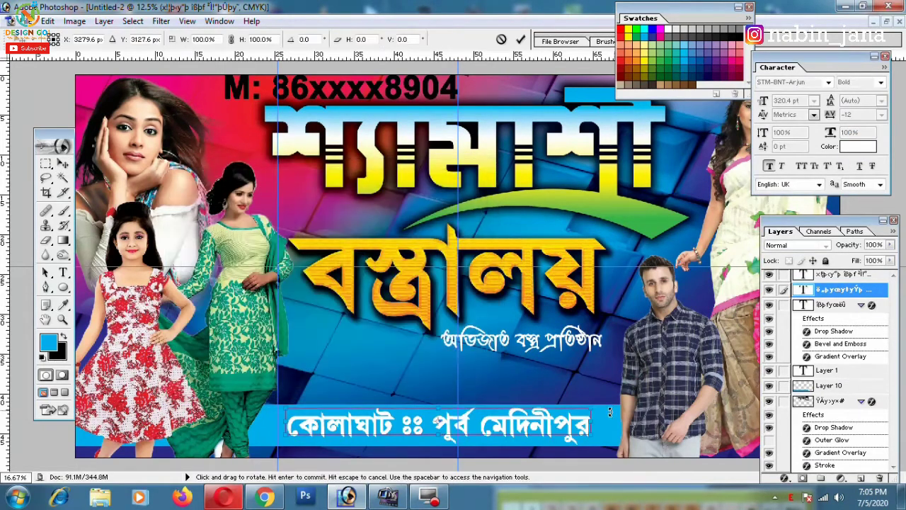
key("ctrl+t")
left_click_drag(545, 423, 545, 427)
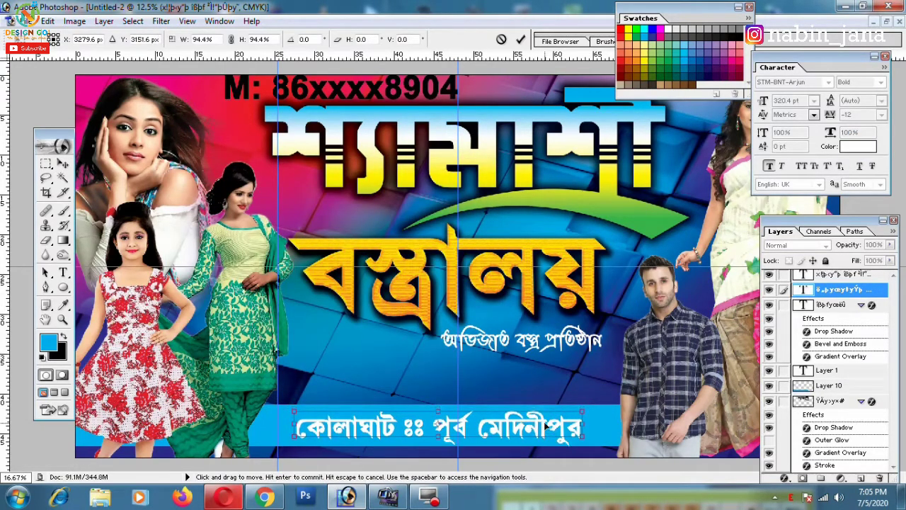
key("Return")
Step: Add a red Color Overlay to the strip behind the address
left_click(615, 423)
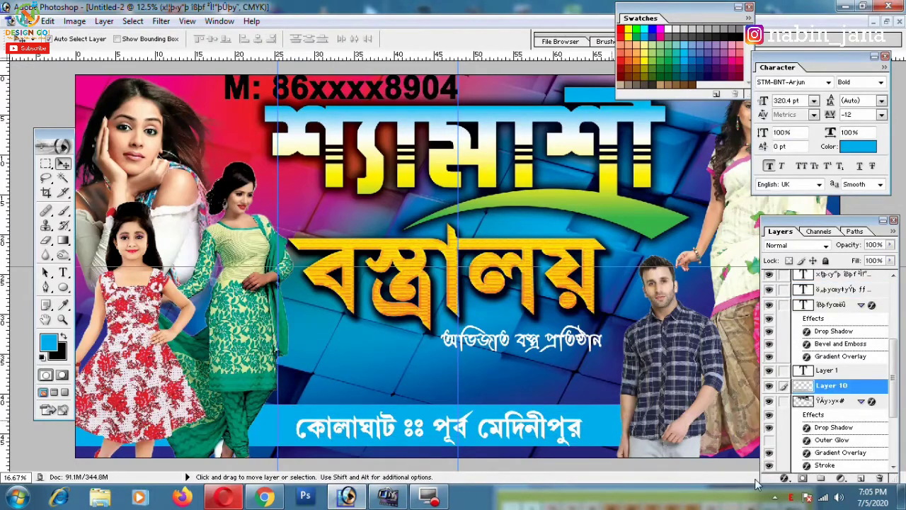
left_click(784, 477)
left_click(809, 424)
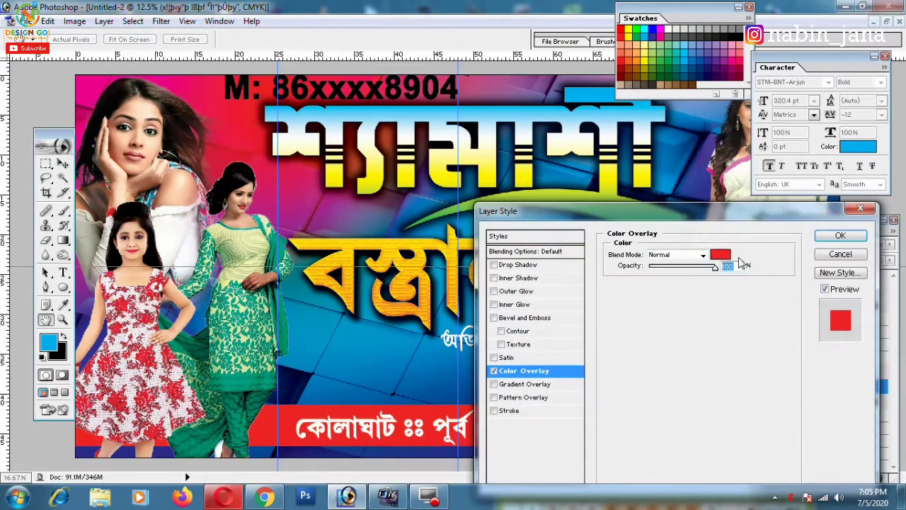
Step: Change the strip's Color Overlay to purple #92278F
left_click(720, 254)
left_click(731, 62)
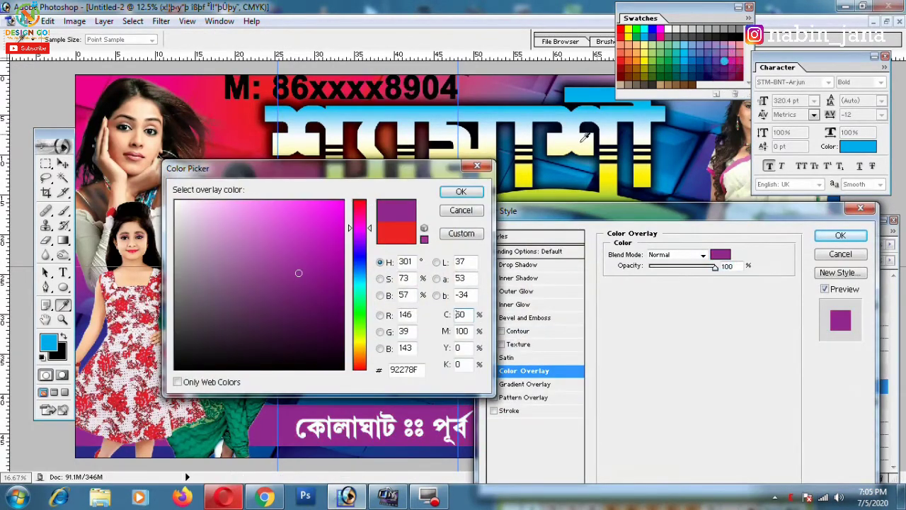
left_click(460, 192)
left_click(840, 235)
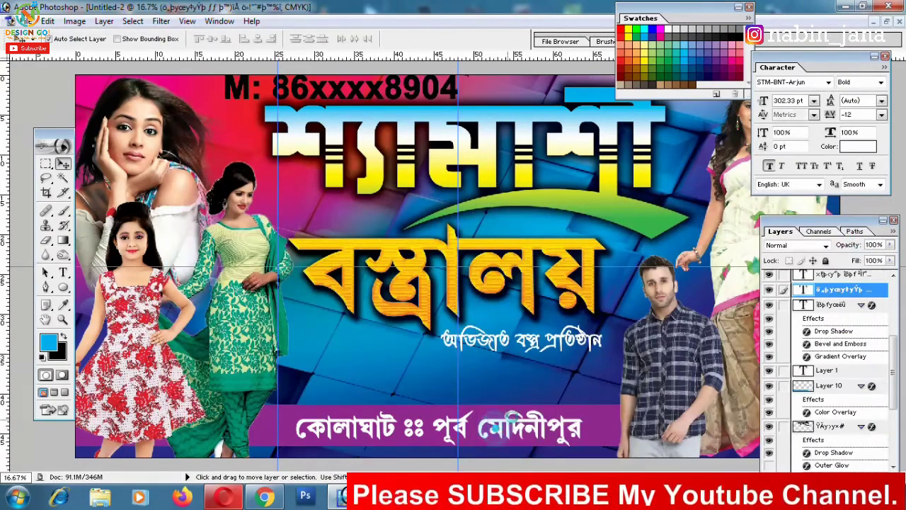
Step: Move the small subtitle slightly lower
key("ctrl+minus")
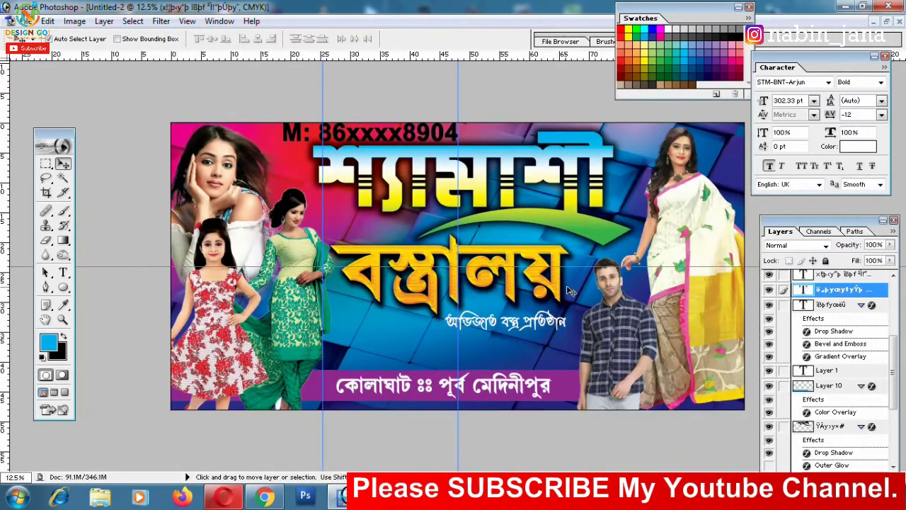
left_click(620, 332)
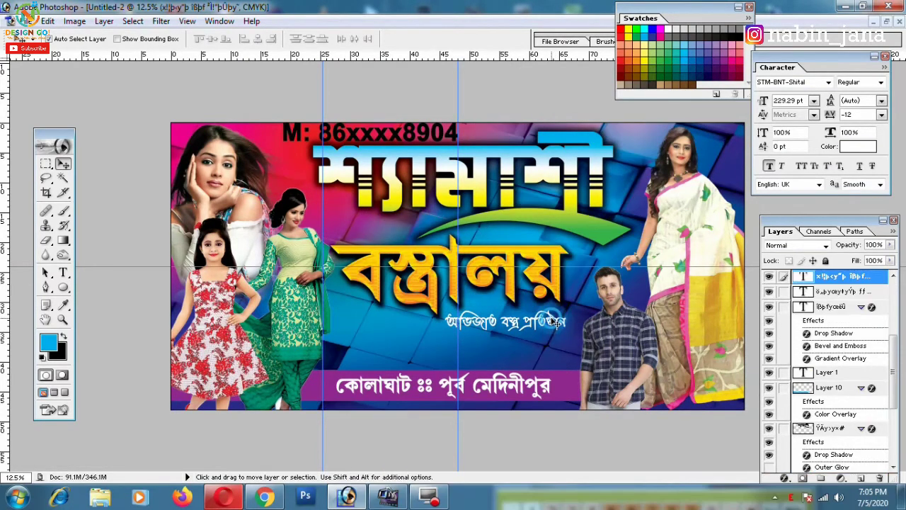
left_click_drag(551, 321, 555, 350)
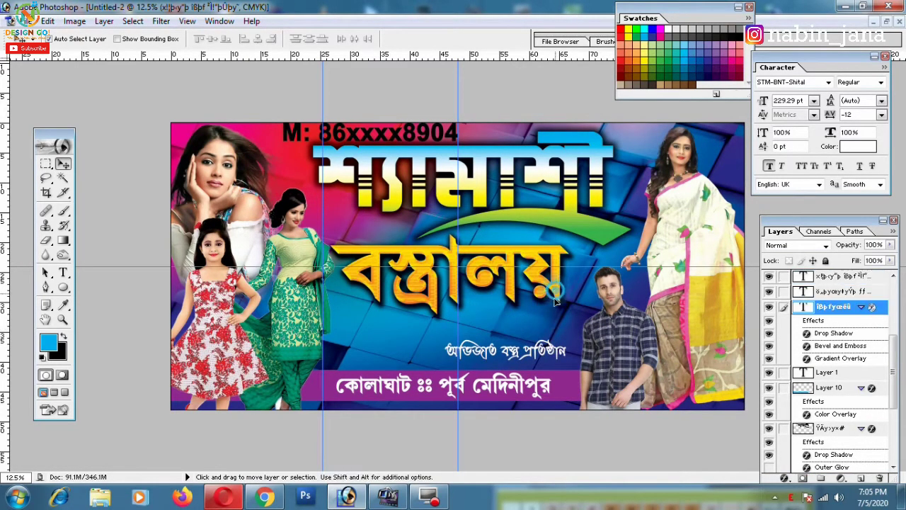
Step: Lower the subtitle, বস্ত্রালয় title and green swoosh, shift the man's photo, and move the phone number right
left_click_drag(556, 289, 556, 322)
left_click_drag(583, 224, 583, 249)
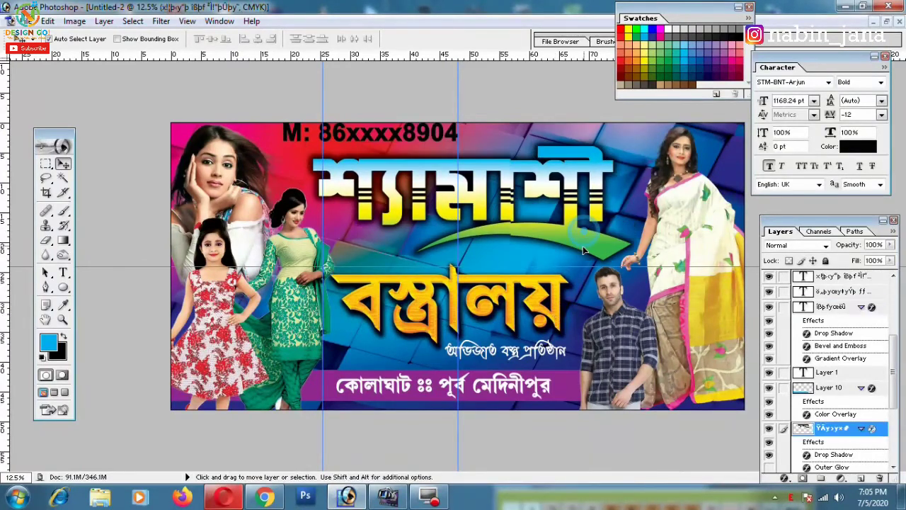
left_click_drag(610, 316, 607, 319)
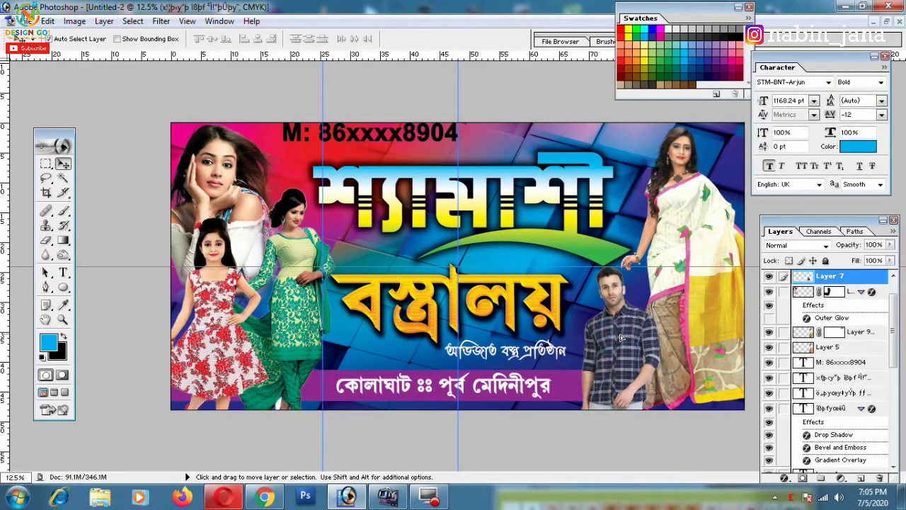
left_click_drag(444, 145, 485, 156)
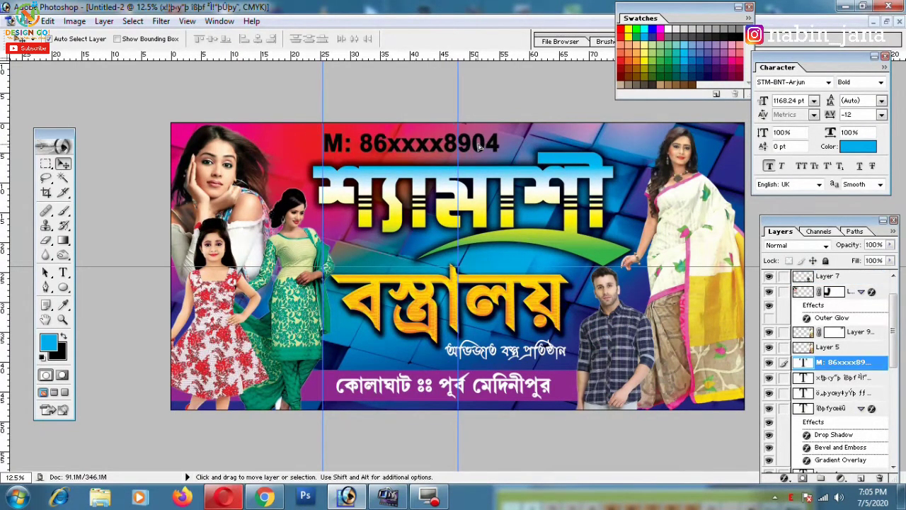
Step: Make the phone number white and nudge the address text slightly left
key("ctrl+t")
key("Return")
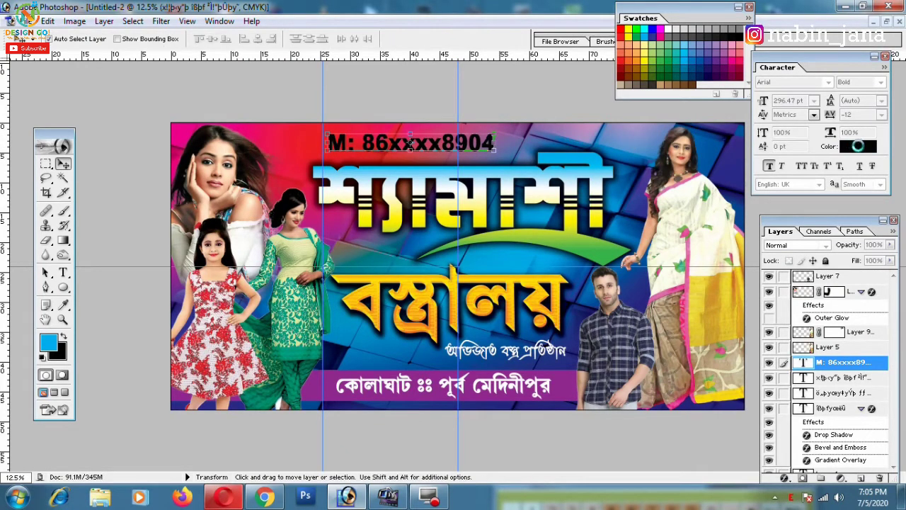
left_click(858, 147)
left_click_drag(301, 276, 131, 64)
left_click(461, 192)
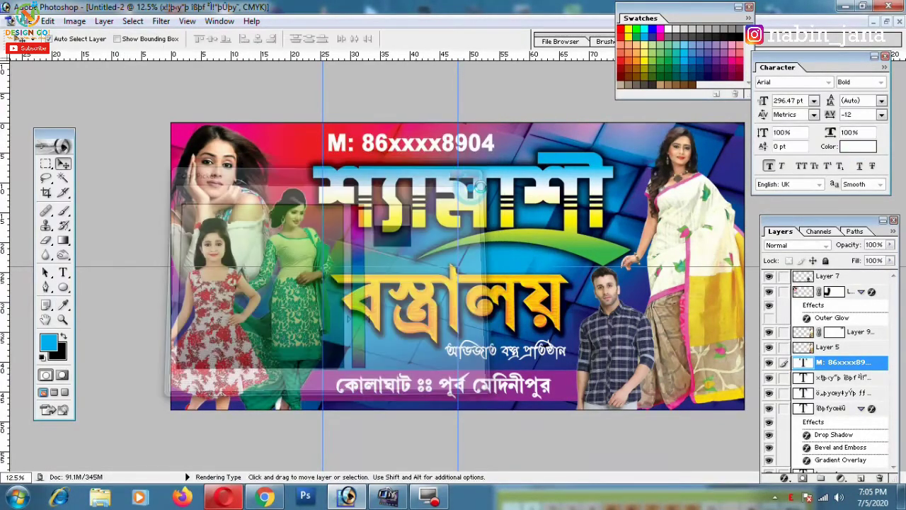
key("v")
key("ctrl+minus")
key("ctrl+plus")
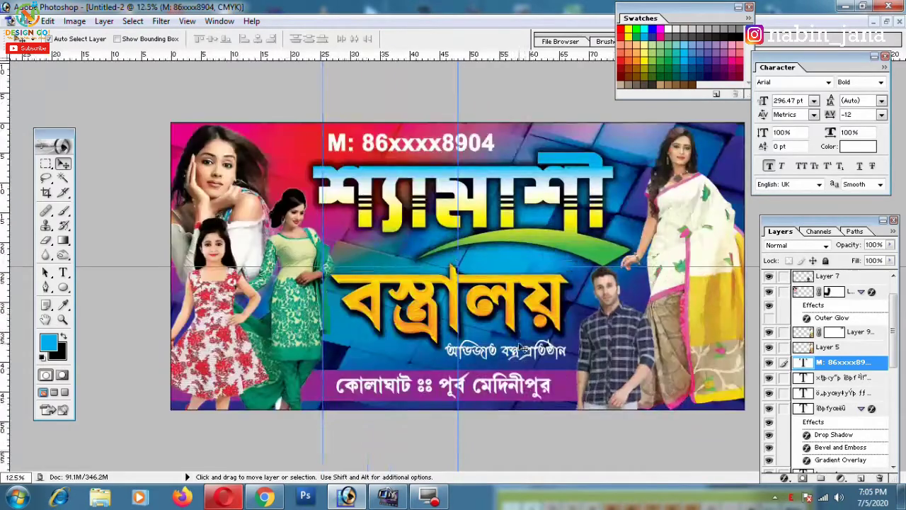
left_click_drag(551, 388, 545, 388)
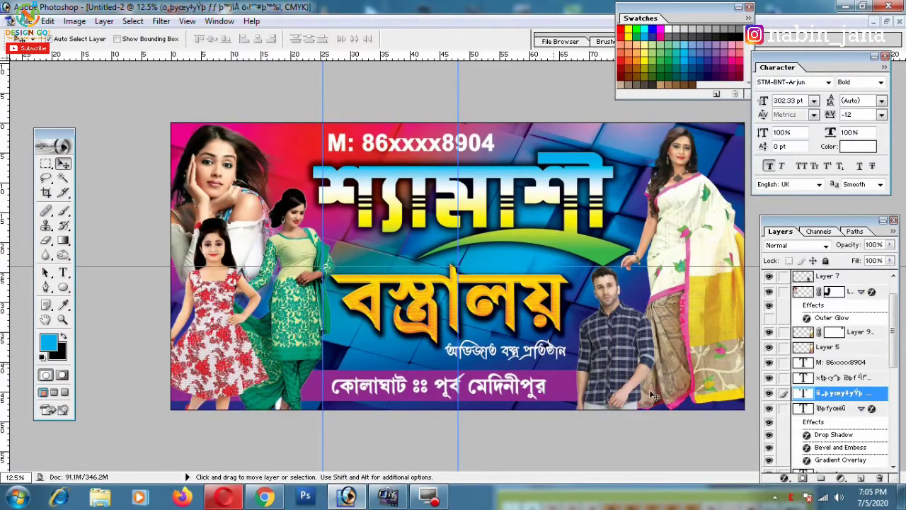
Step: Give the address text a hard Drop Shadow with size 0
left_click(784, 478)
left_click(833, 337)
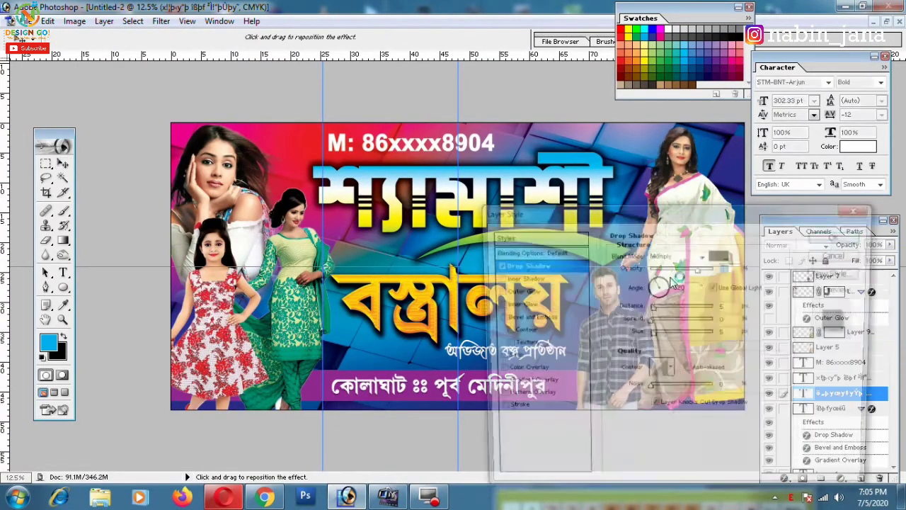
key("F1")
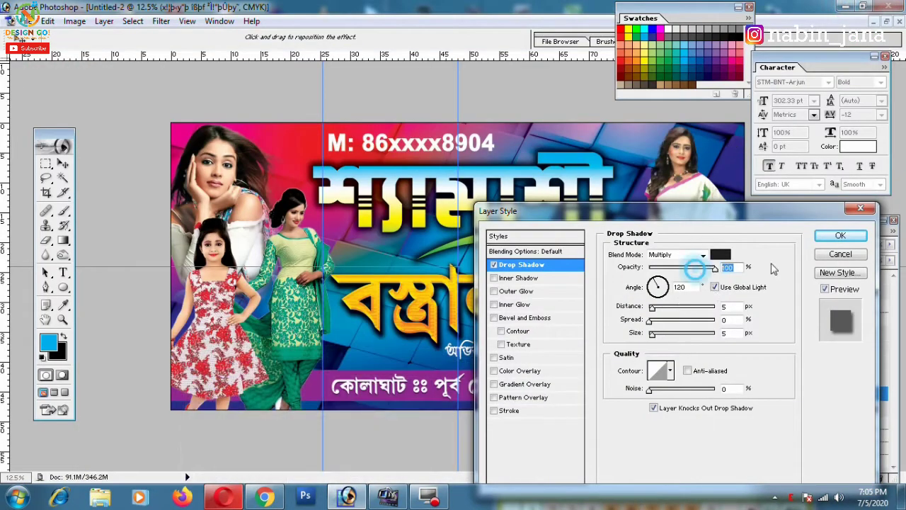
left_click_drag(651, 332, 614, 334)
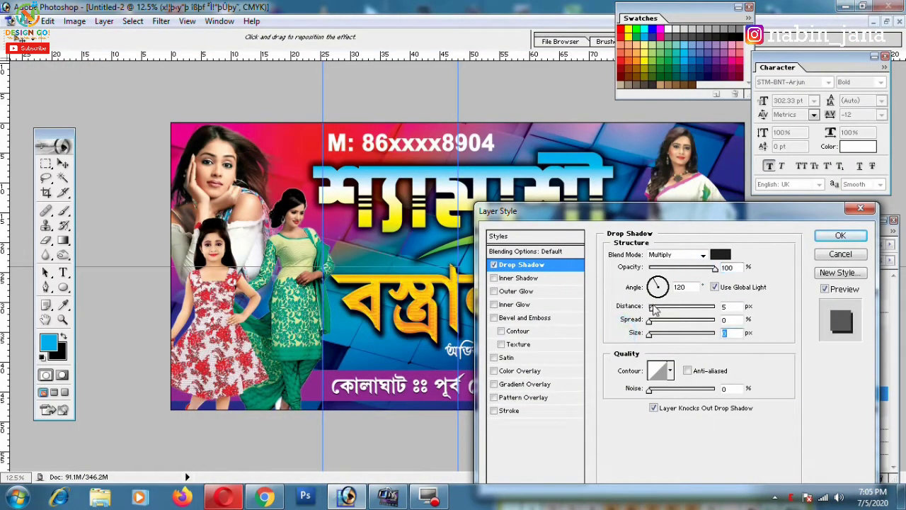
left_click(833, 236)
key("ctrl+plus")
Step: Copy the address's drop shadow style onto the phone number and nudge it right
right_click(806, 408)
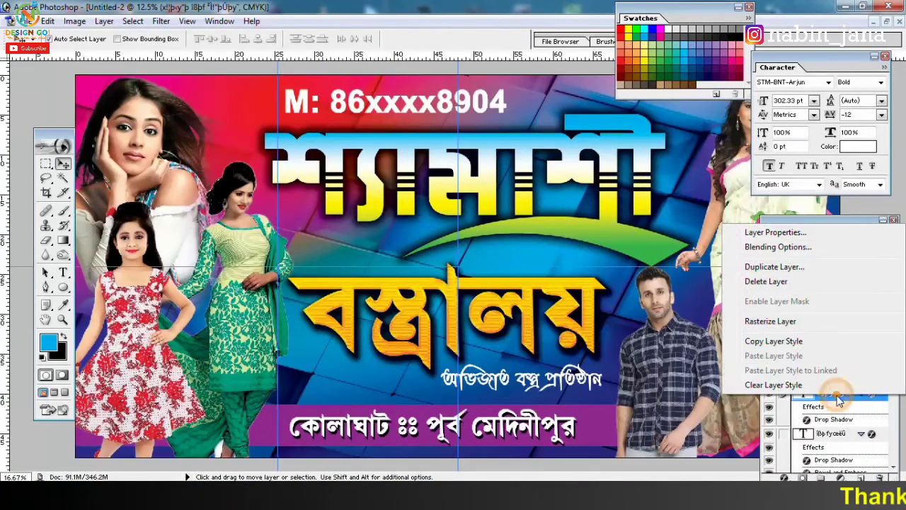
left_click(785, 340)
left_click(831, 362)
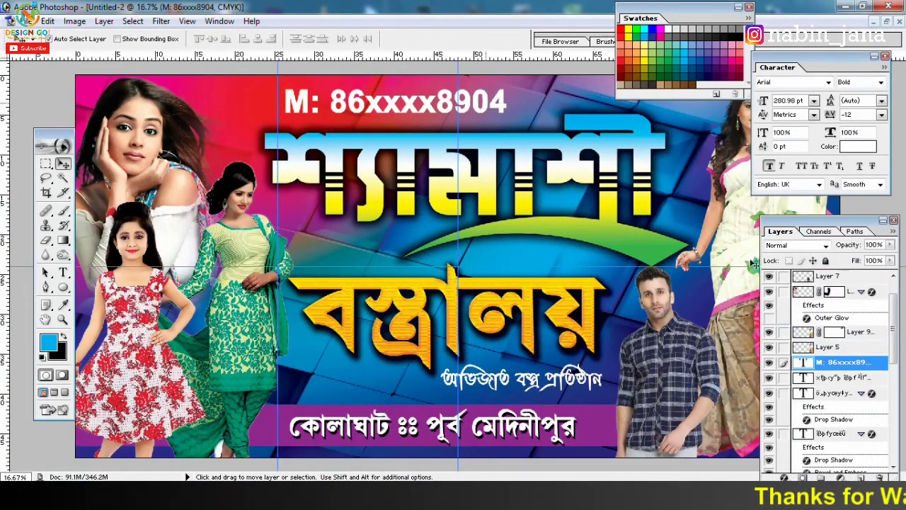
right_click(827, 366)
left_click(777, 327)
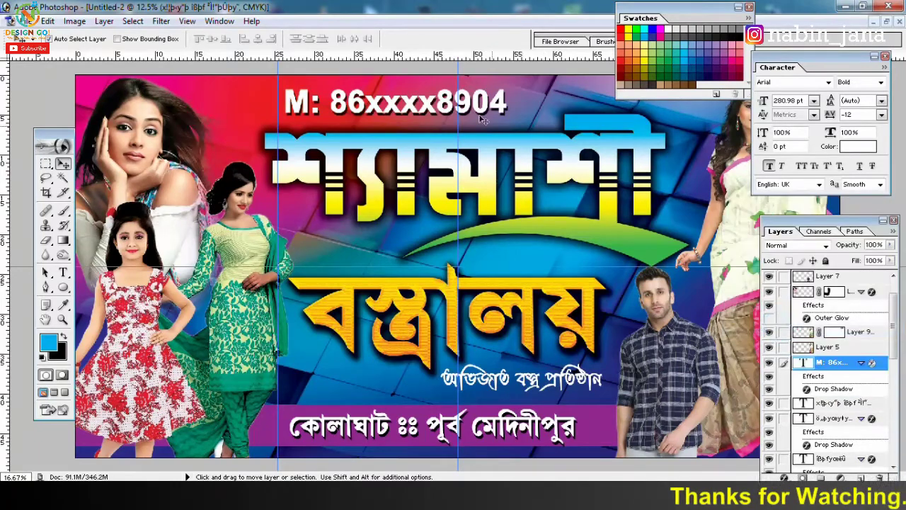
left_click_drag(411, 104, 413, 106)
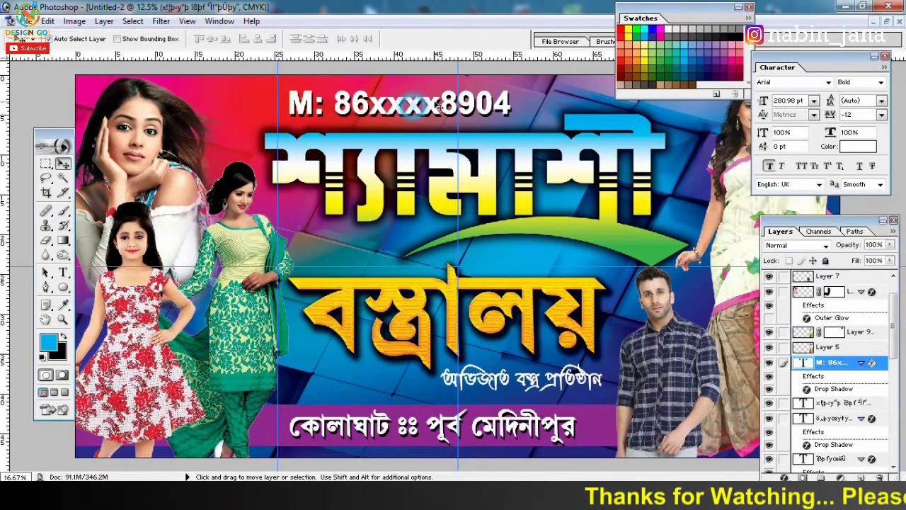
Step: Slightly enlarge the subtitle and widen the বস্ত্রালয় title to about 103%
left_click(585, 380)
key("ctrl+t")
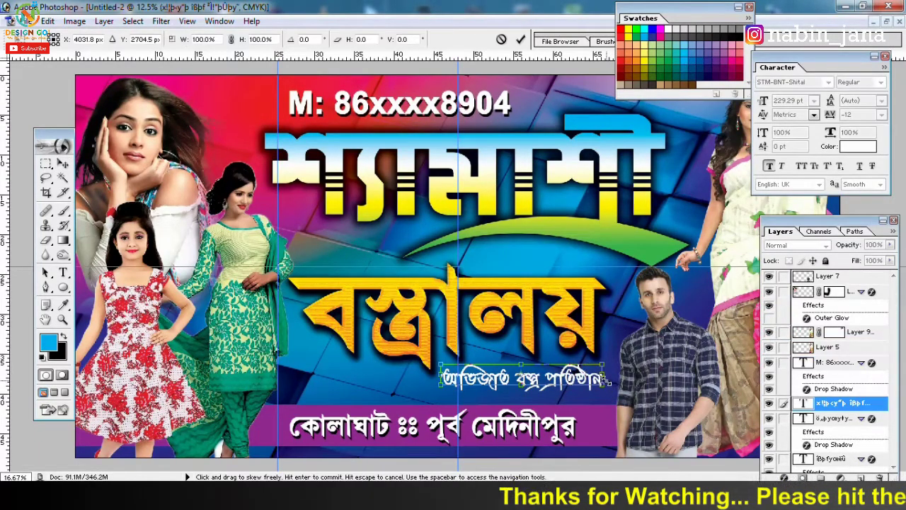
left_click_drag(598, 365, 603, 363)
key("Return")
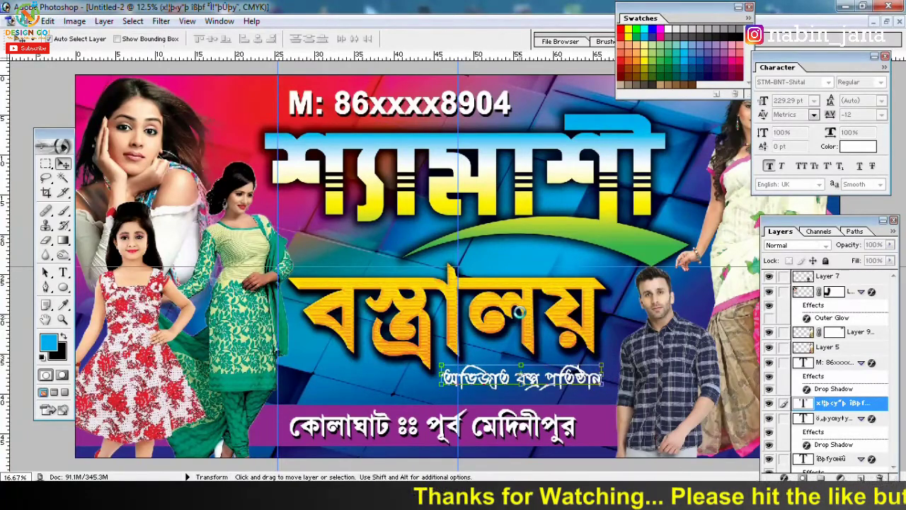
left_click_drag(519, 320, 525, 308)
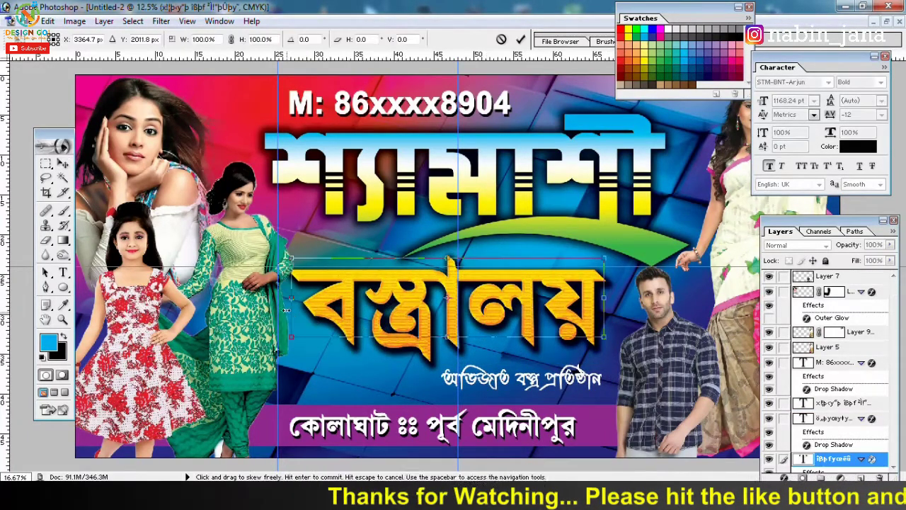
key("ctrl+t")
mouse_move(613, 297)
left_mouse_down()
mouse_move(604, 298)
mouse_move(621, 299)
left_mouse_up()
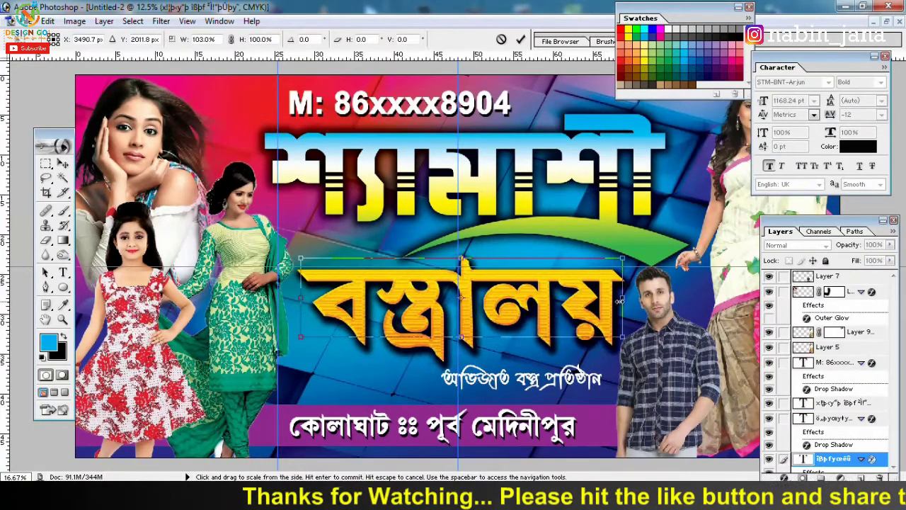
key("Return")
key("ctrl+minus")
key("ctrl+minus")
Step: Compare the background pattern hidden and shown, and lower its opacity
key("ctrl+plus")
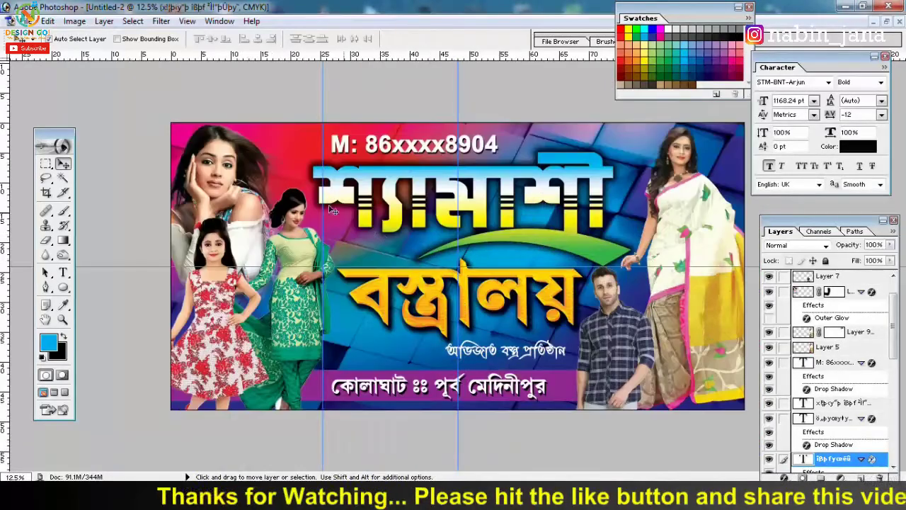
left_click(304, 160)
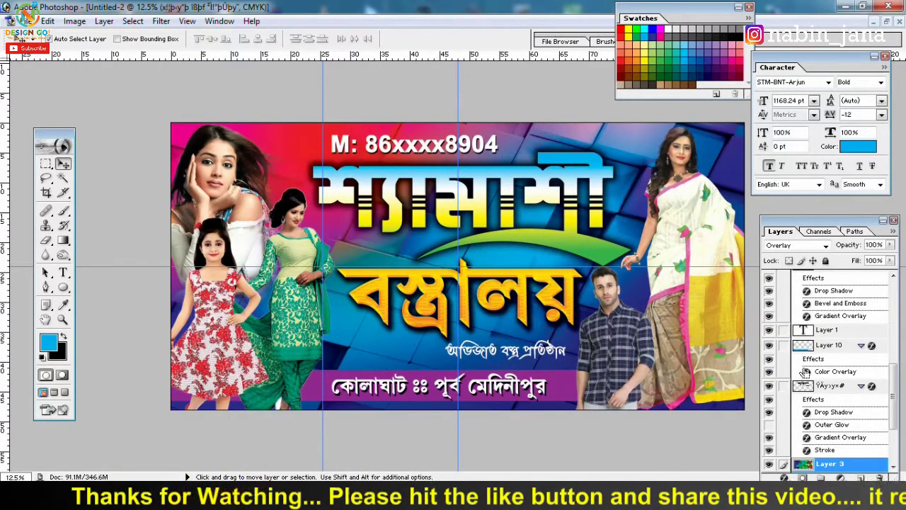
key("ctrl+minus")
scroll(857, 418, "down", 3)
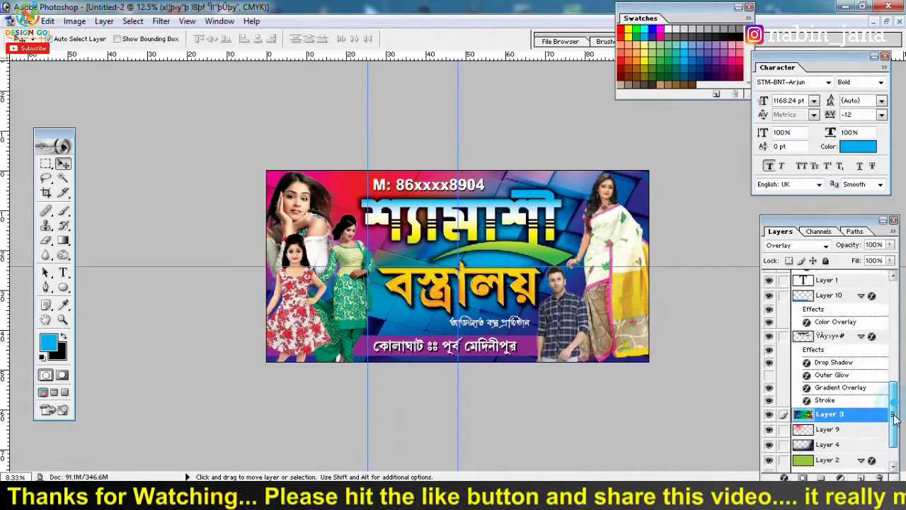
left_click(768, 415)
left_click(769, 415)
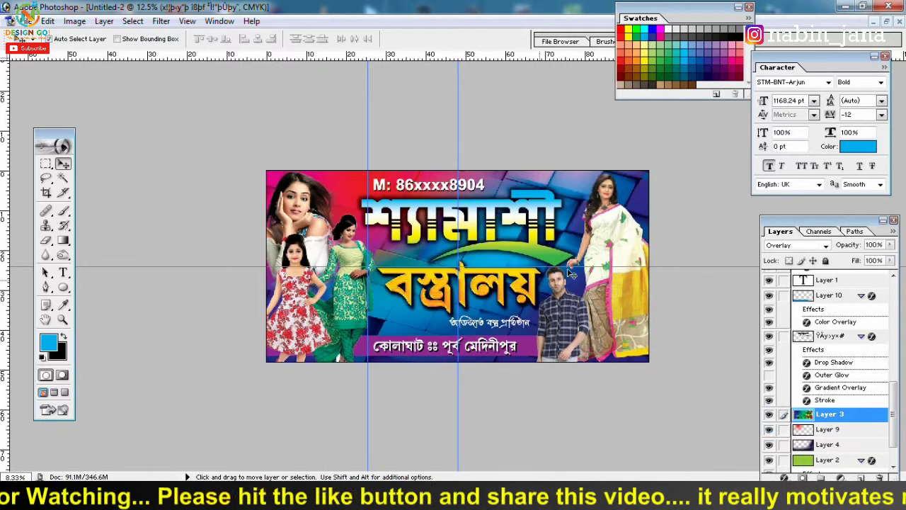
key("ctrl+plus")
left_click_drag(890, 245, 867, 260)
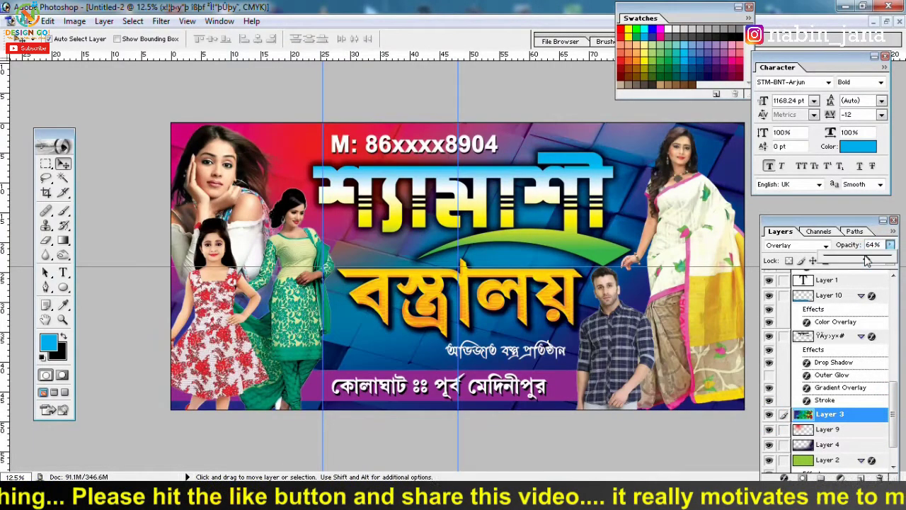
key("ctrl+minus")
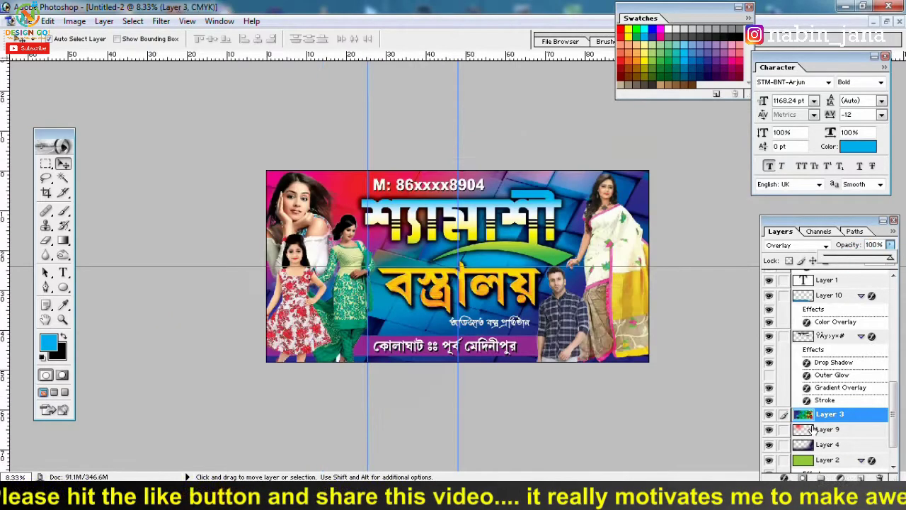
left_click(768, 417)
left_click(768, 415)
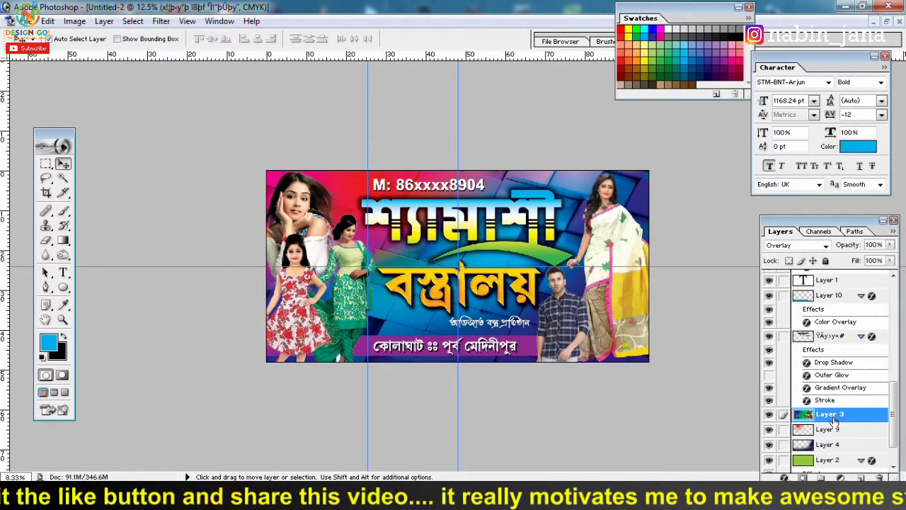
Step: Duplicate the pattern layer, set the copy to Overlay, move it lower, opacity about 55%
key("ctrl+j")
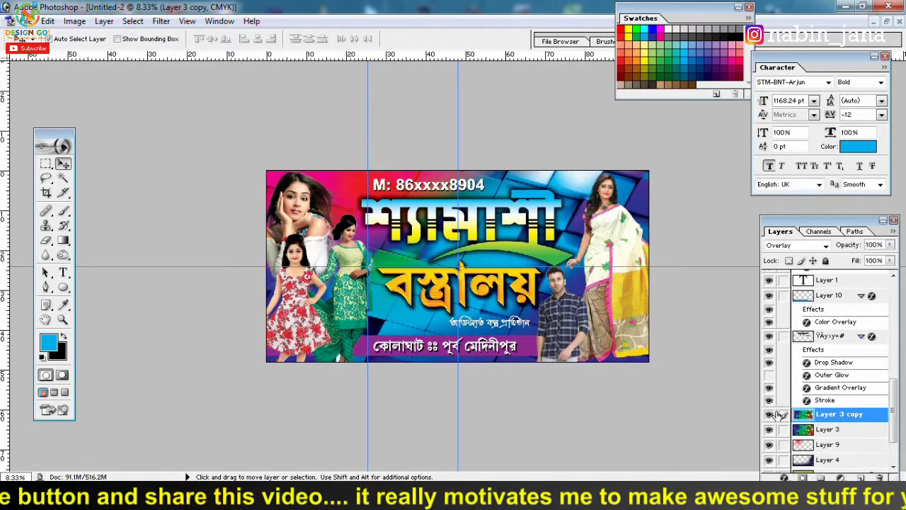
left_click(800, 246)
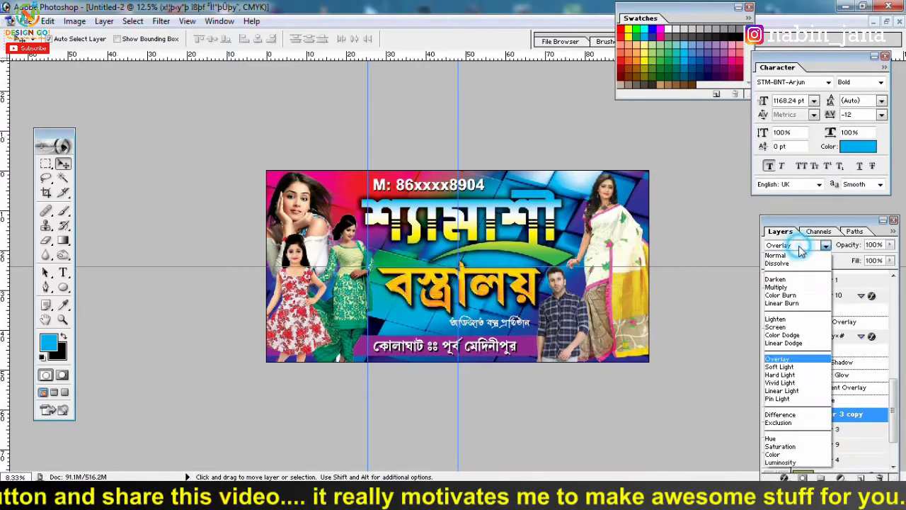
left_click(778, 359)
mouse_move(852, 413)
left_mouse_down()
mouse_move(817, 435)
mouse_move(832, 416)
left_mouse_up()
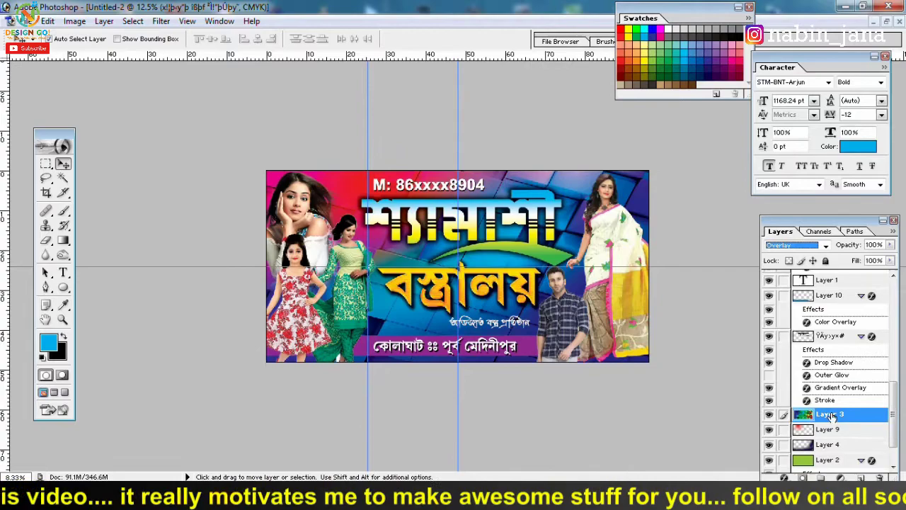
left_click(889, 244)
left_click_drag(890, 256, 862, 259)
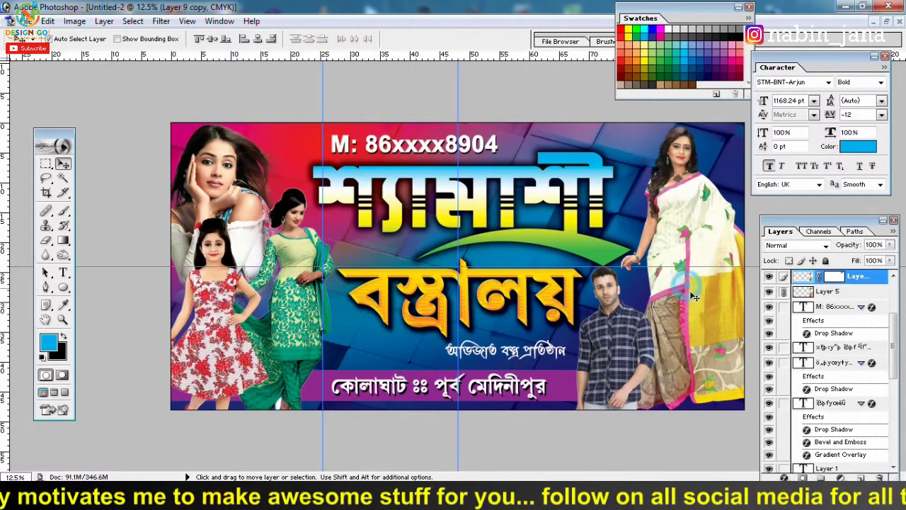
Step: Erase both ends of the purple address strip with a 2000-size eraser brush
key("ctrl+plus")
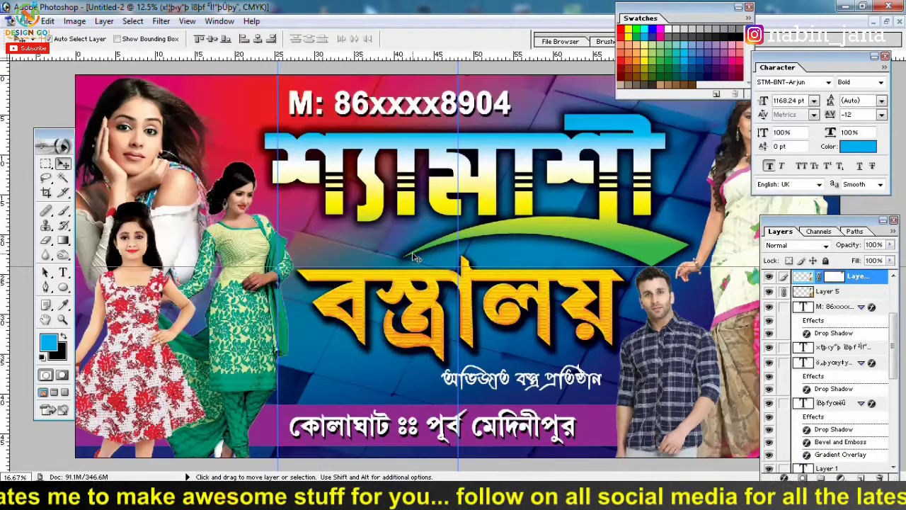
key("ctrl+minus")
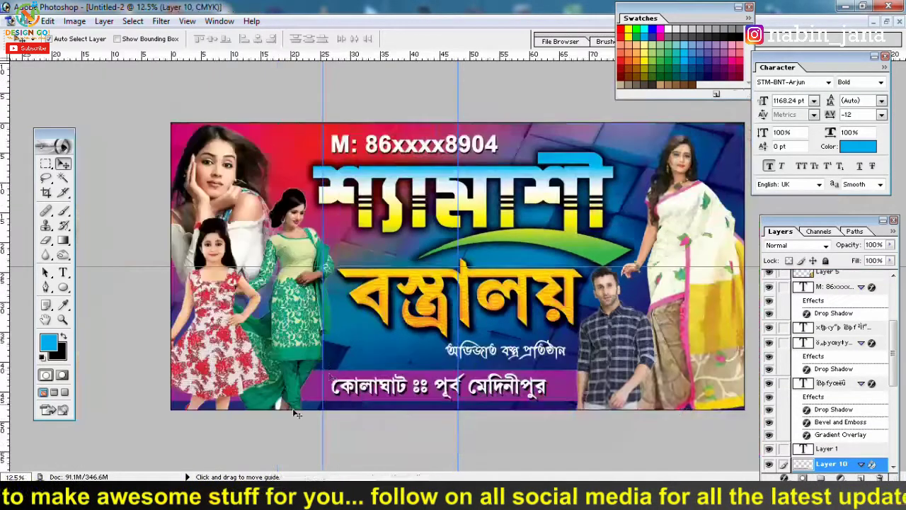
left_click(42, 239)
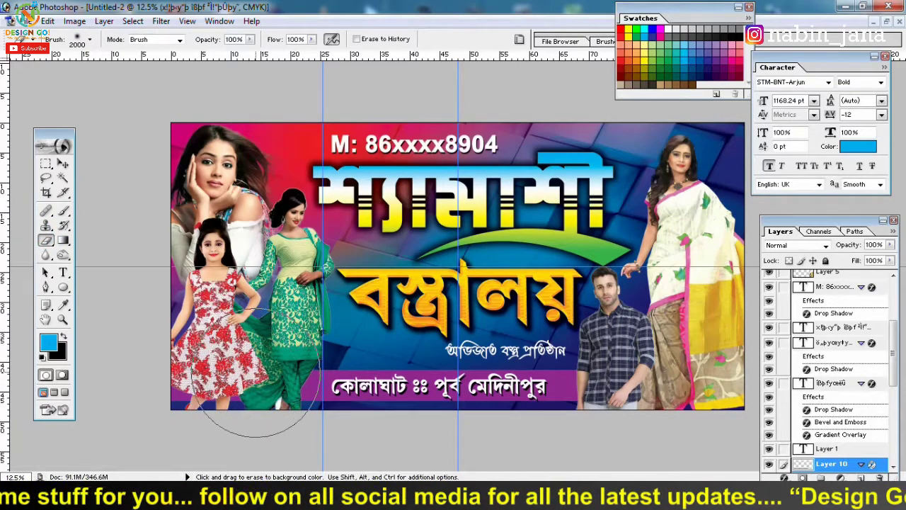
key("bracketright")
key("bracketright")
key("bracketright")
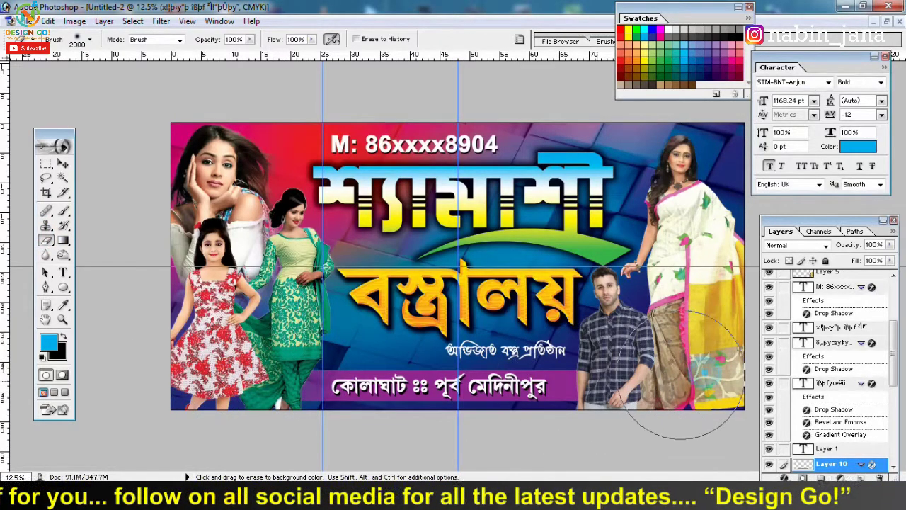
left_click(63, 164)
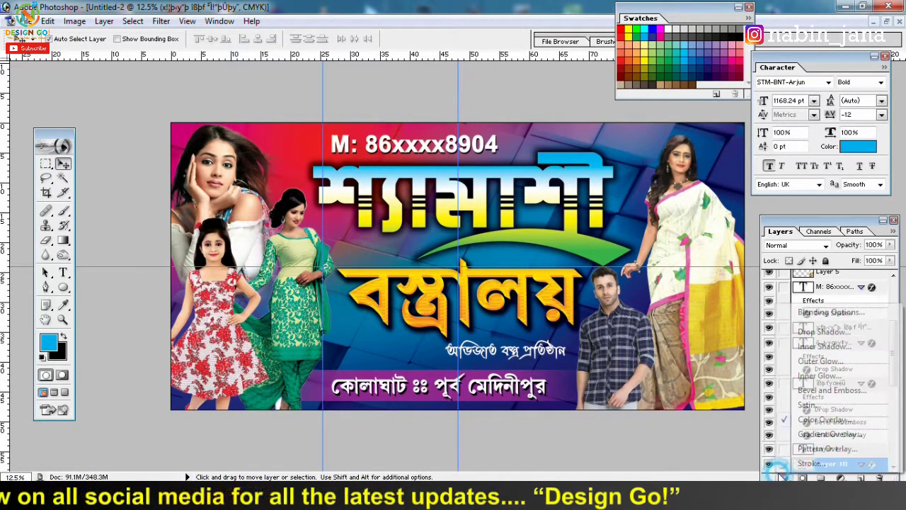
Step: Change Layer 10's Color Overlay on the address strip from purple to red
left_click(784, 478)
left_click(807, 404)
left_click(719, 254)
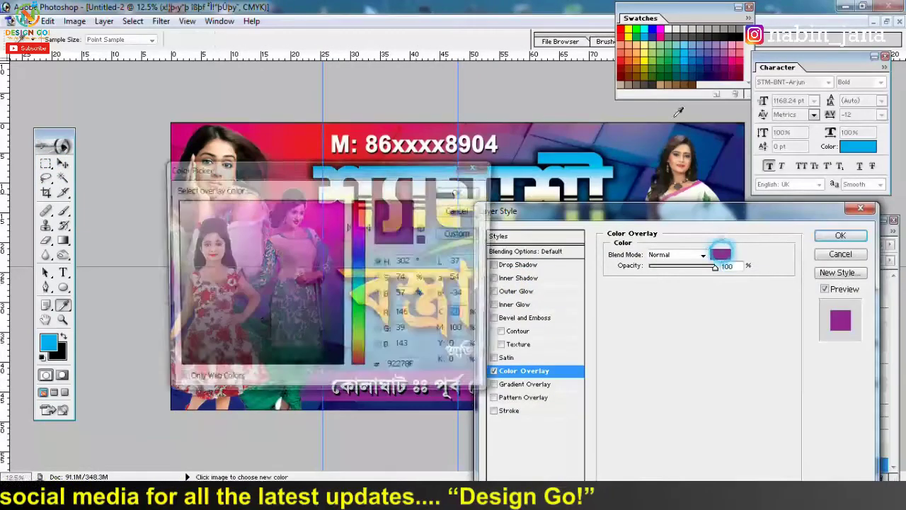
left_click(622, 31)
left_click(464, 188)
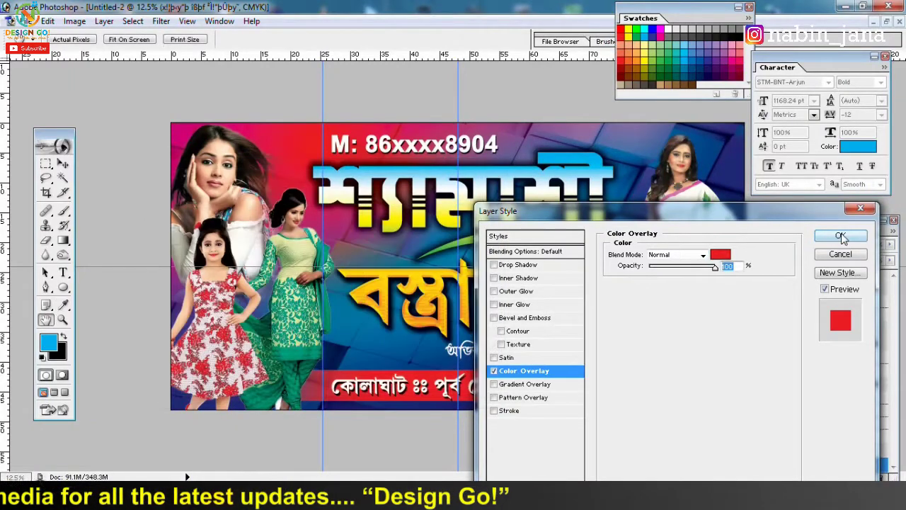
left_click(840, 235)
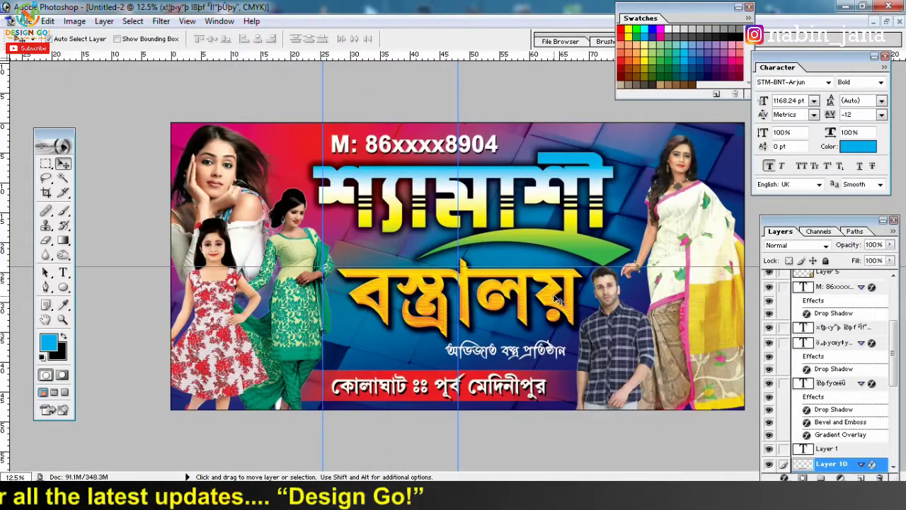
Step: Scale the বস্ত্রালয় title down to 99.2%
left_click(558, 300)
key("ctrl+t")
left_click_drag(340, 321, 343, 319)
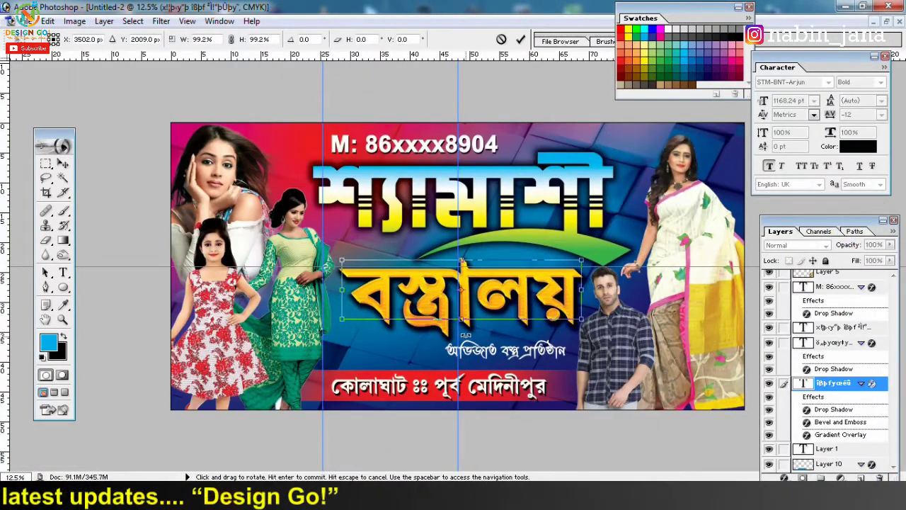
key("Return")
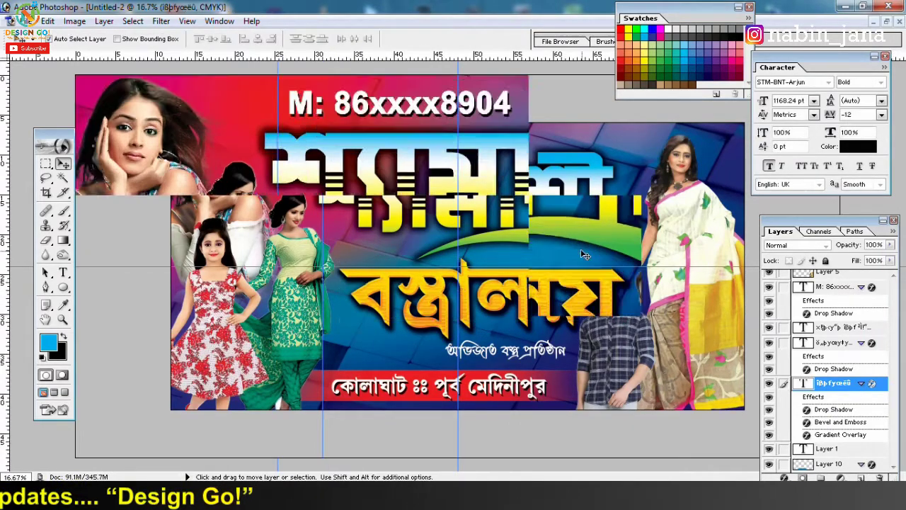
key("ctrl+plus")
key("ctrl+plus")
key("ctrl+plus")
key("ctrl+plus")
Step: Set the headline shading layer's blend mode to Overlay
scroll(554, 257, "up", 3)
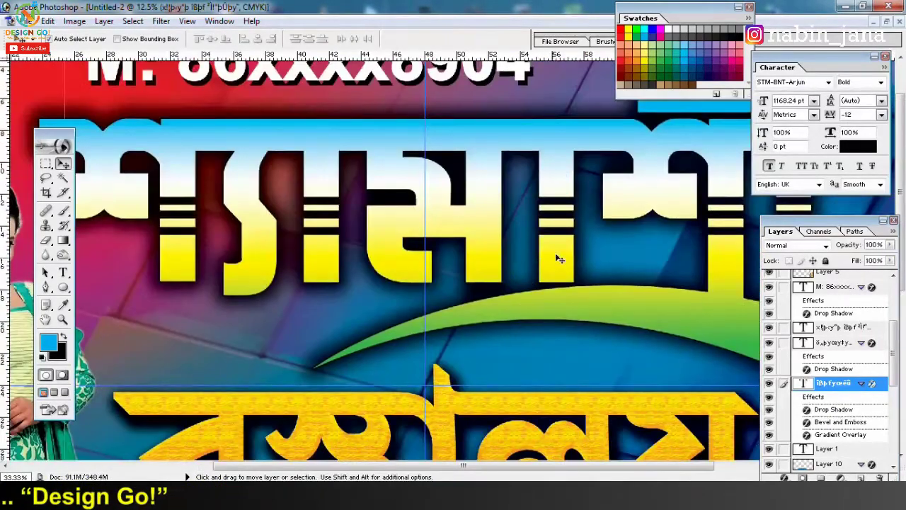
left_click(558, 248)
key("ctrl+minus")
key("ctrl+minus")
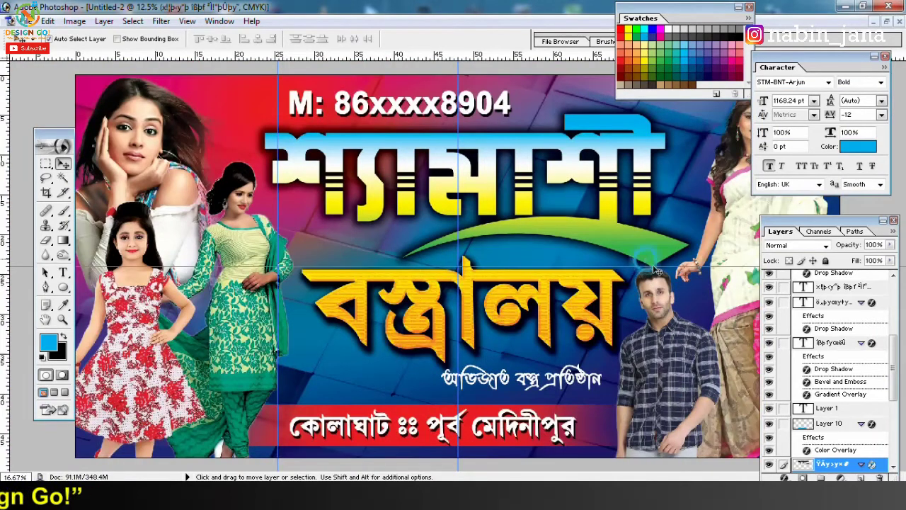
scroll(809, 414, "down", 2)
left_click(769, 419)
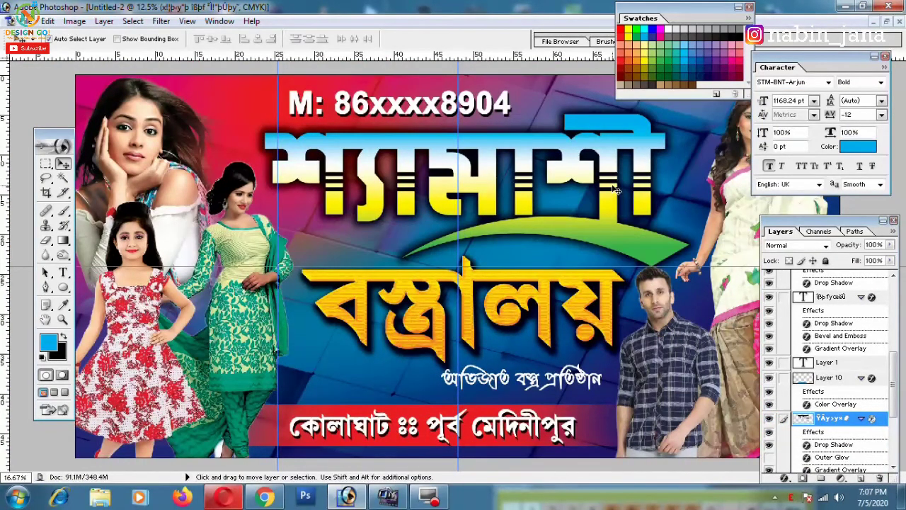
left_click(808, 246)
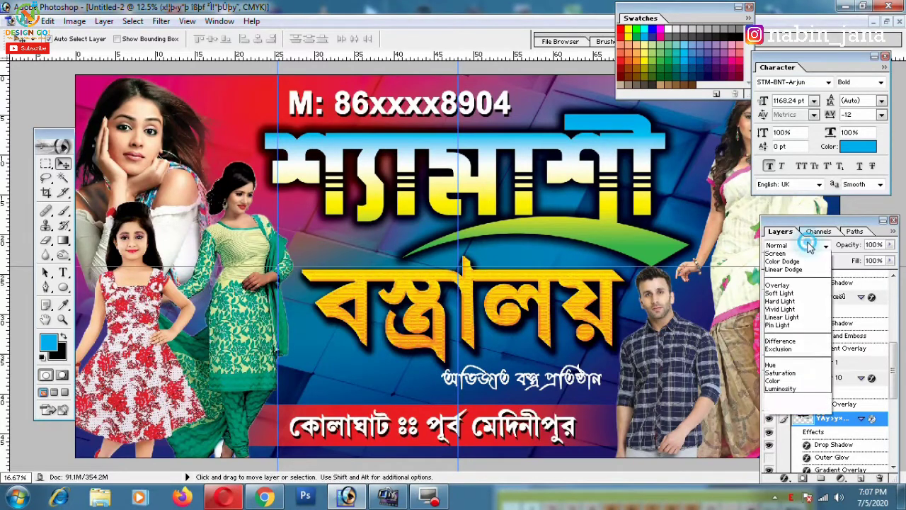
left_click(782, 360)
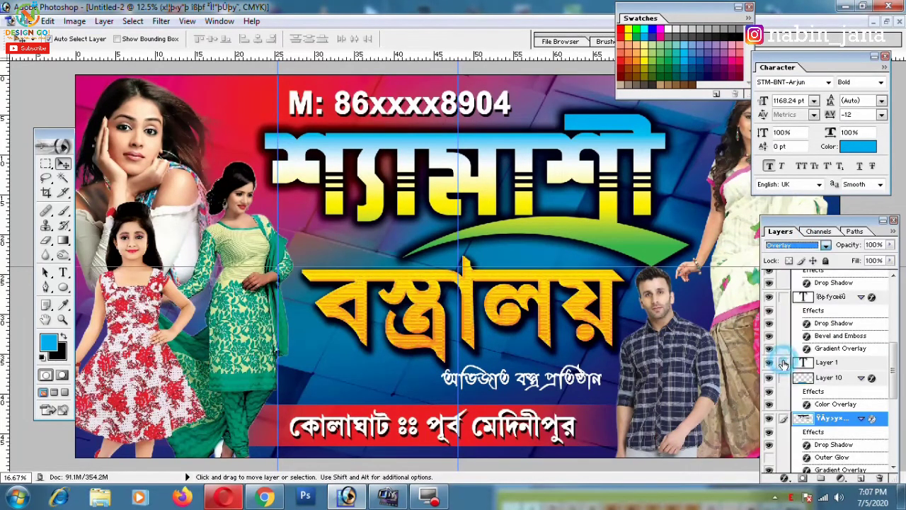
Step: Toggle the title's layer effects off and on to compare, zoomed in on the words
scroll(827, 383, "down", 3)
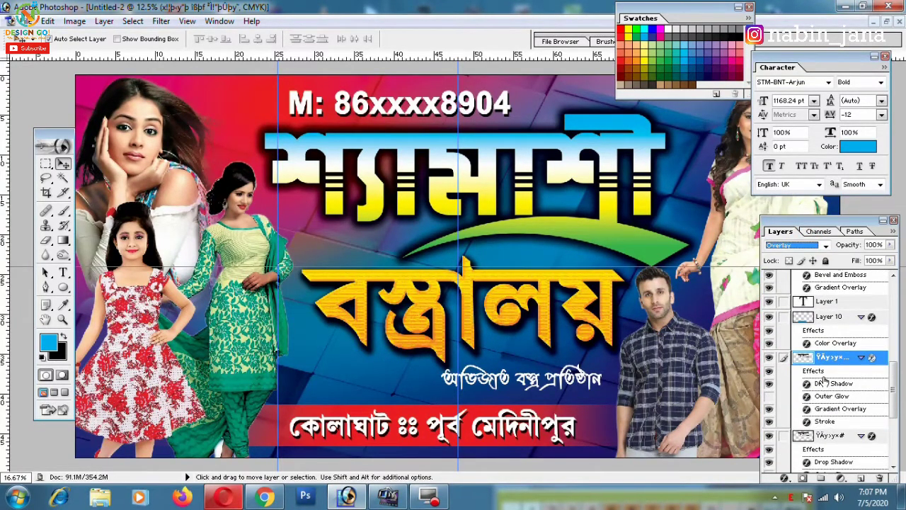
left_click(770, 358)
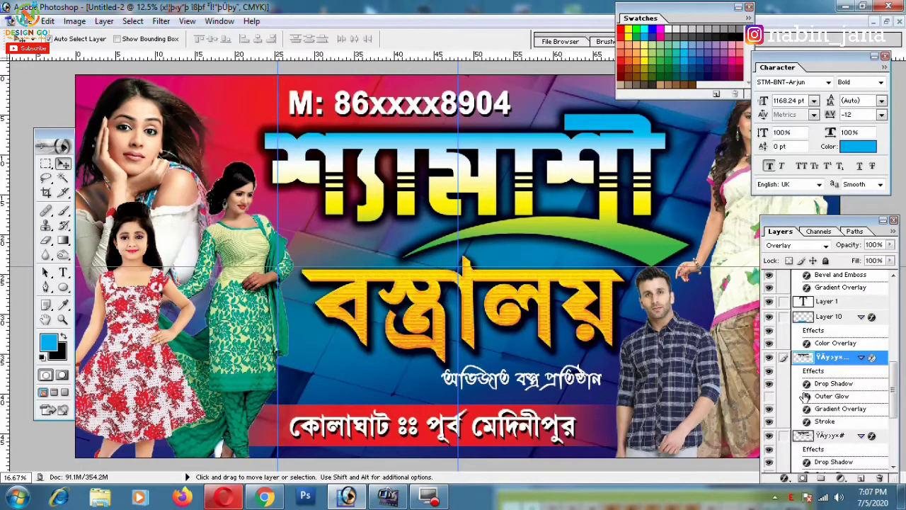
left_click(769, 371)
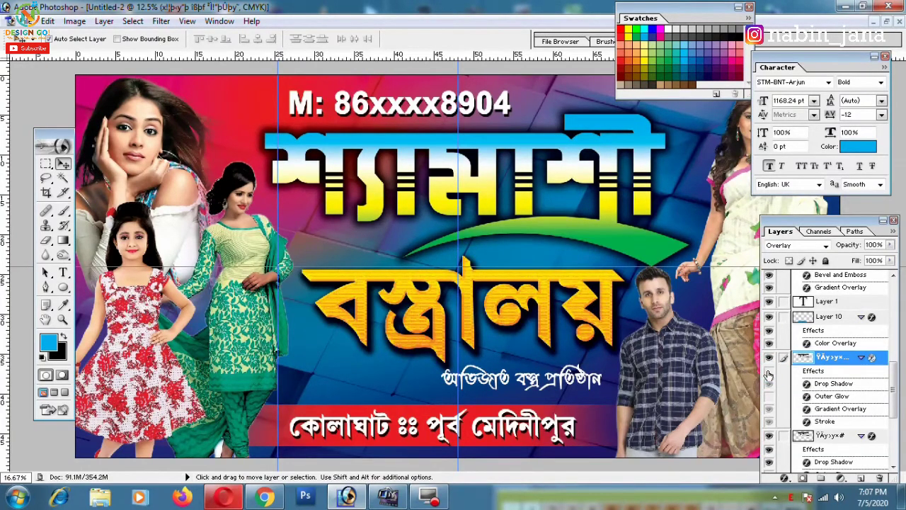
left_click(770, 358)
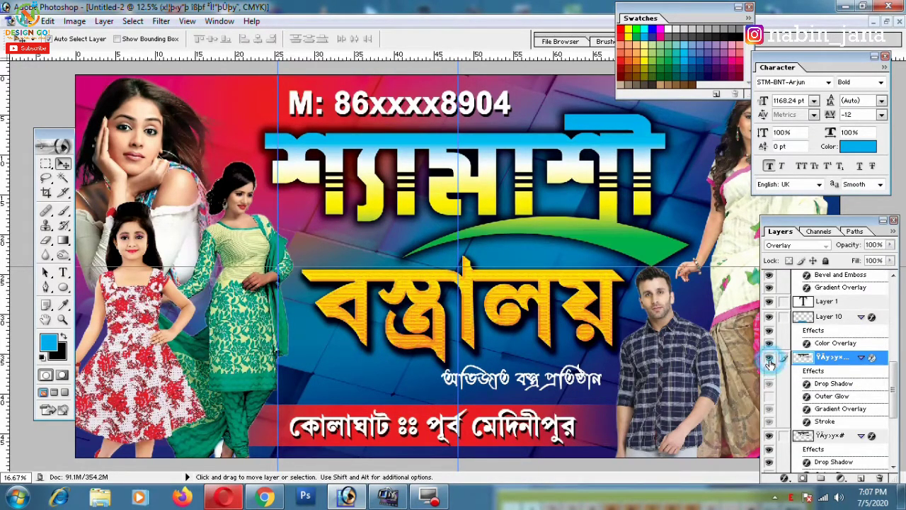
key("ctrl+plus")
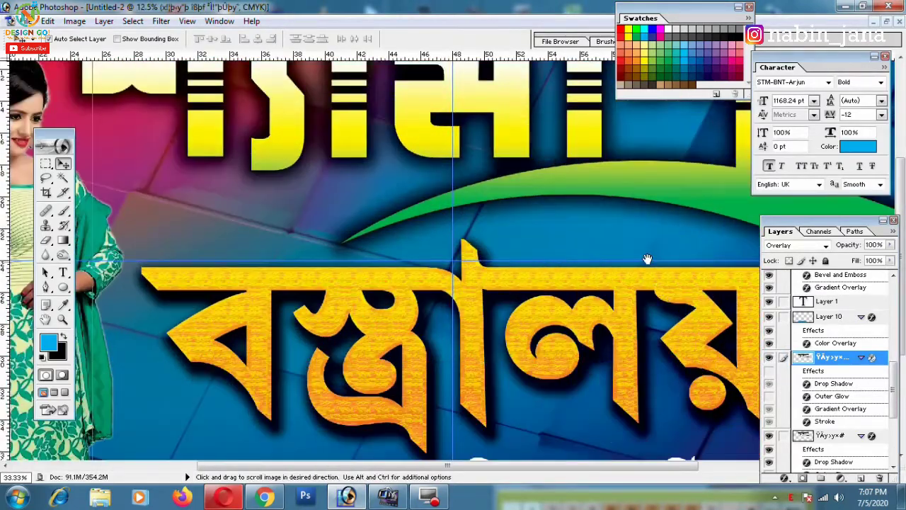
key("ctrl+plus")
Step: Compare the title with and without the Overlay shading layer, leaving the shading visible
left_click(769, 358)
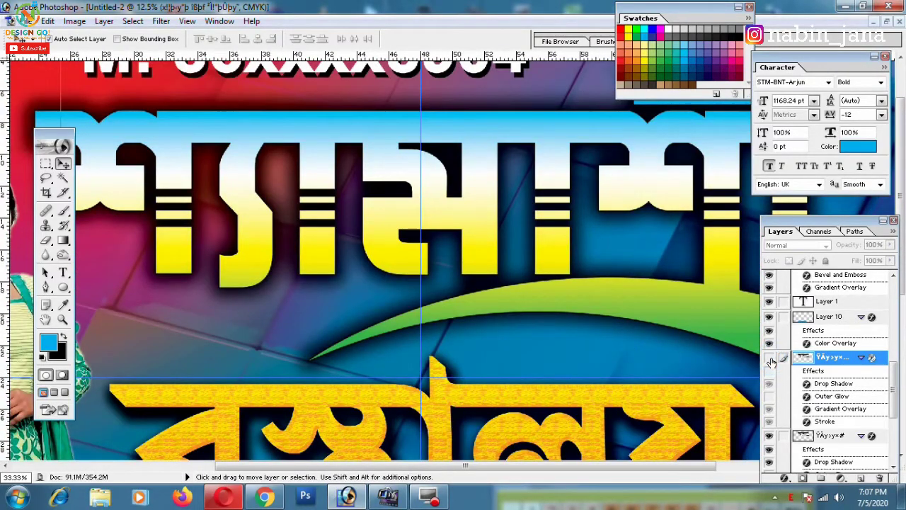
left_click(769, 358)
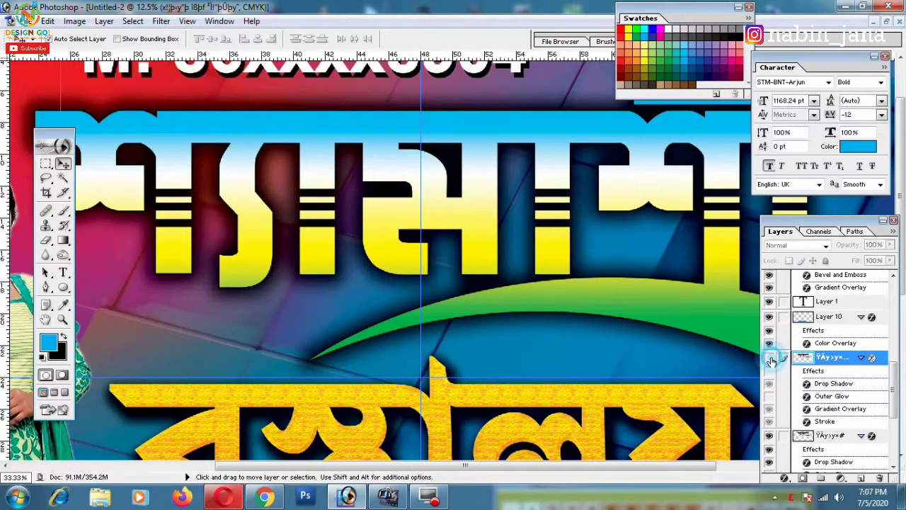
left_click(769, 358)
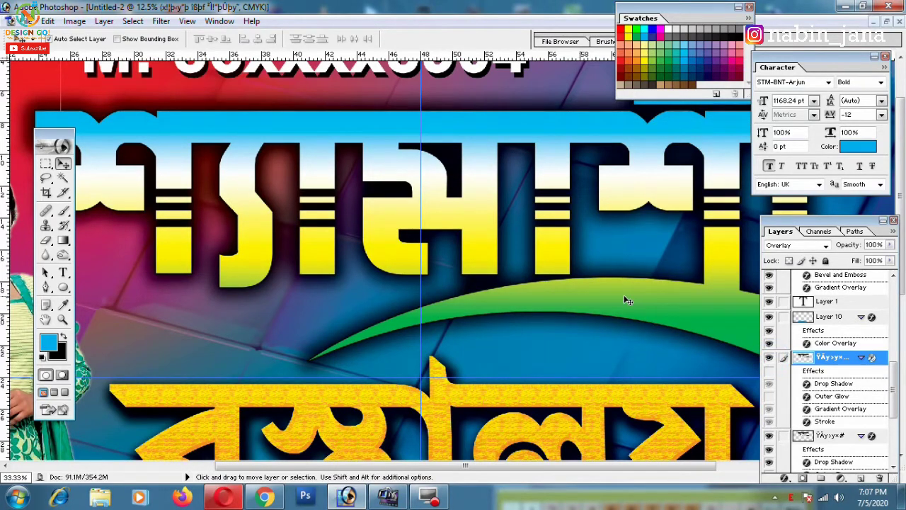
key("ctrl+0")
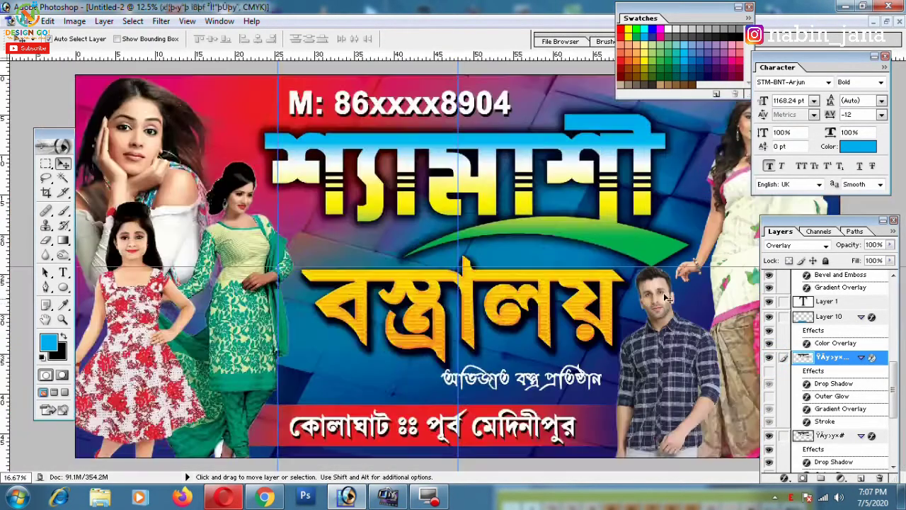
key("ctrl+minus")
left_click(495, 145)
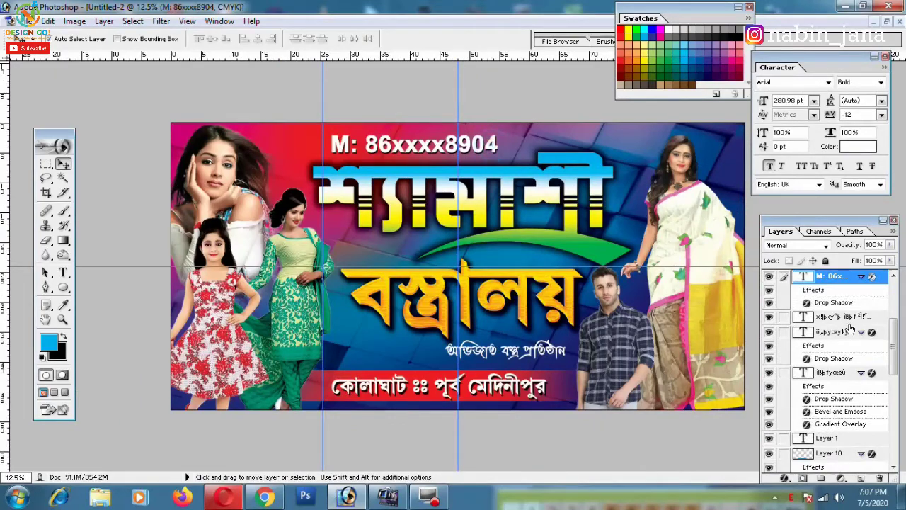
Step: Increase the Bengali text line's Drop Shadow distance from 25 to 33 px
left_click(845, 315)
double_click(845, 315)
left_click_drag(659, 312, 671, 312)
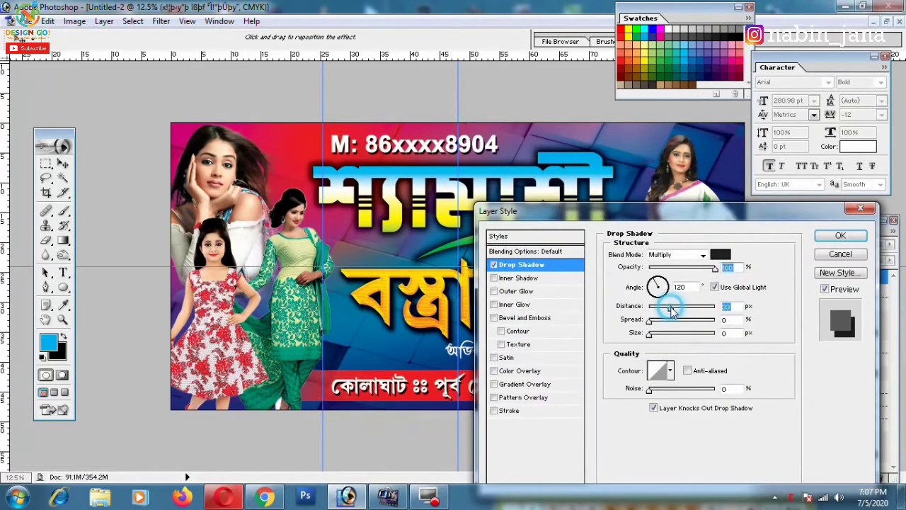
left_click(840, 236)
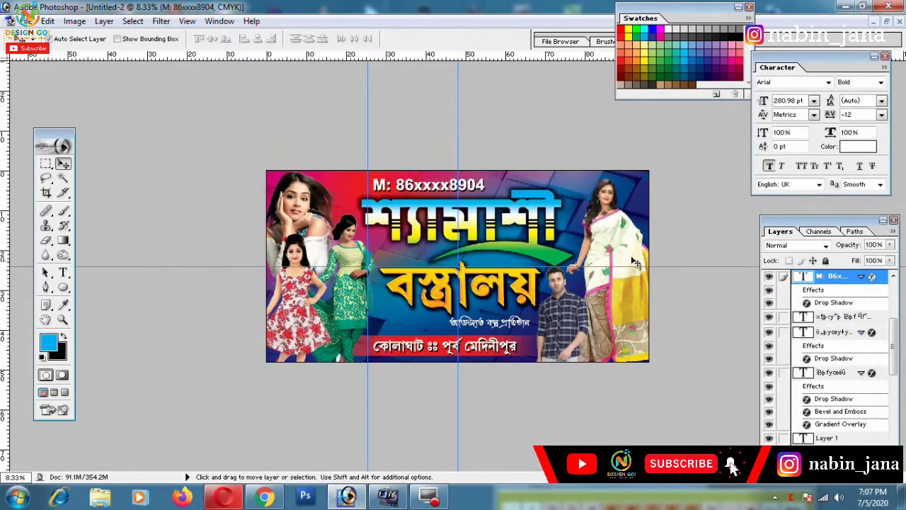
Step: Deepen the man's photo shadows with Levels, black input at 17
key("ctrl+plus")
key("ctrl+plus")
key("ctrl+plus")
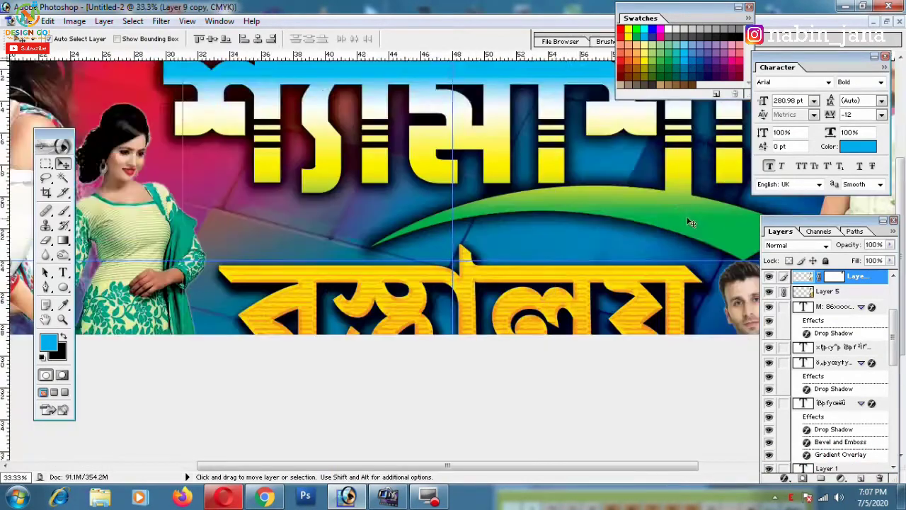
left_click_drag(655, 219, 316, 99)
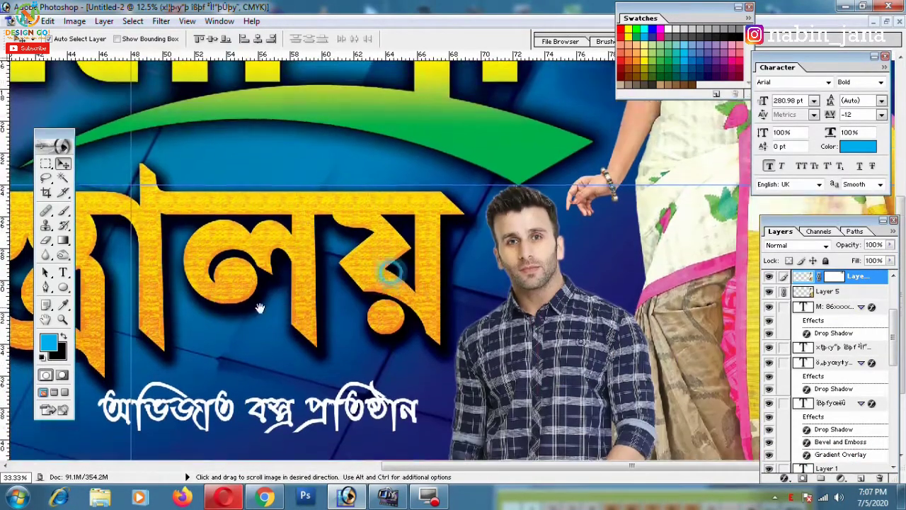
left_click(514, 348)
key("ctrl+l")
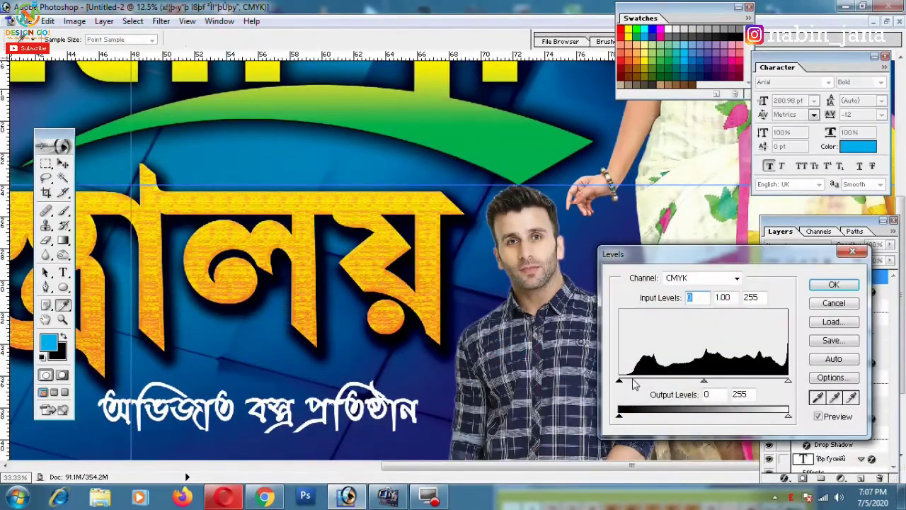
left_click_drag(623, 382, 632, 383)
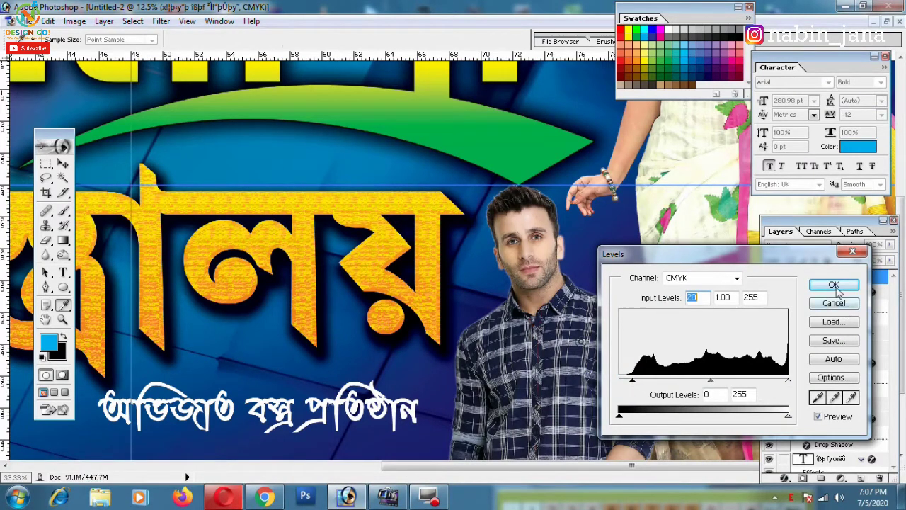
left_click(833, 284)
Step: Deepen the sari model's photo shadows with Levels, black input at 12
scroll(683, 284, "up", 5)
scroll(683, 283, "up", 5)
left_click(683, 283)
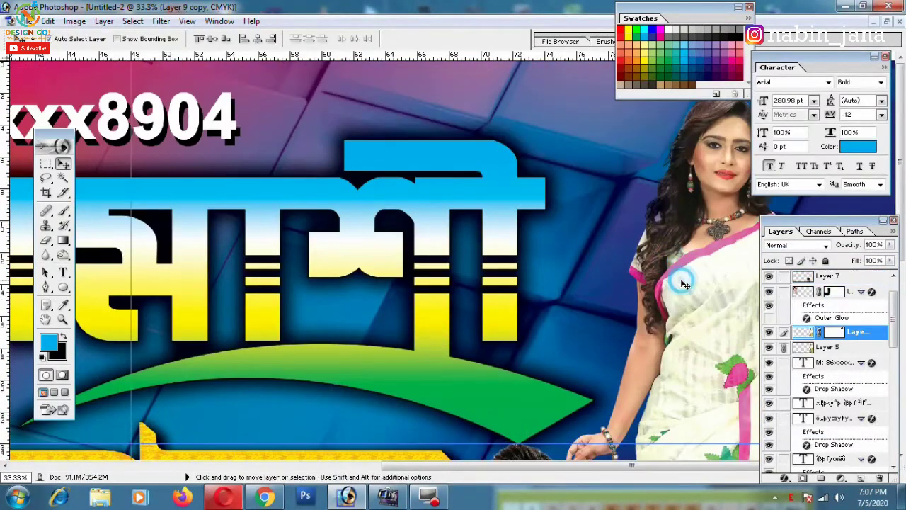
key("ctrl+l")
left_click_drag(620, 381, 627, 382)
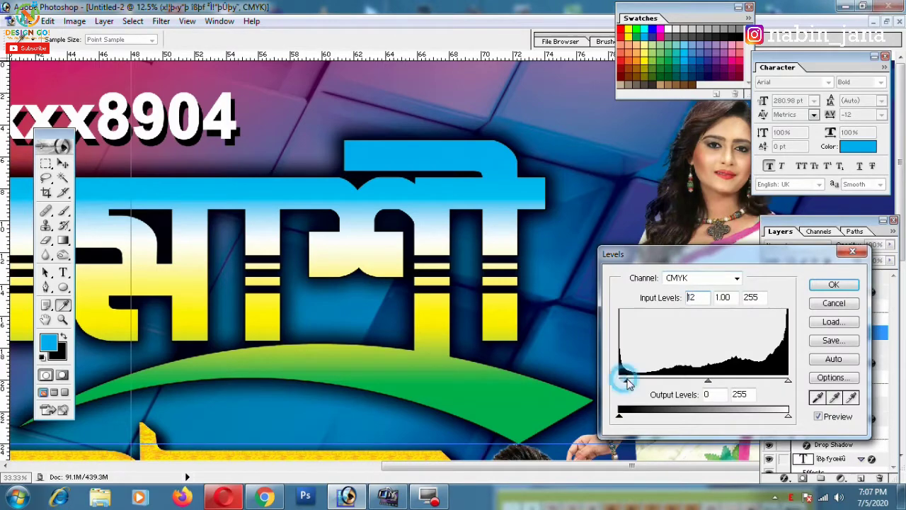
left_click(834, 285)
Step: Bring Levels up on another model photo layer
key("ctrl+minus")
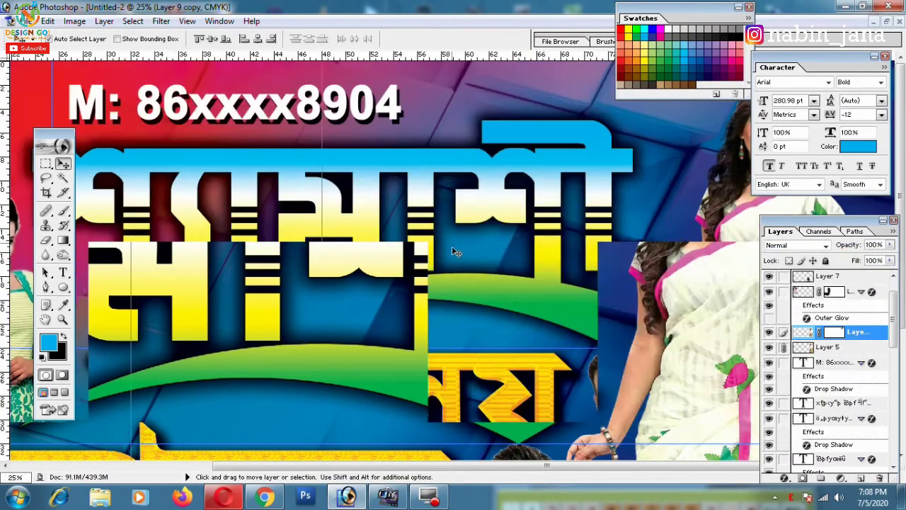
key("ctrl+minus")
key("ctrl+minus")
left_click(272, 304, "ctrl")
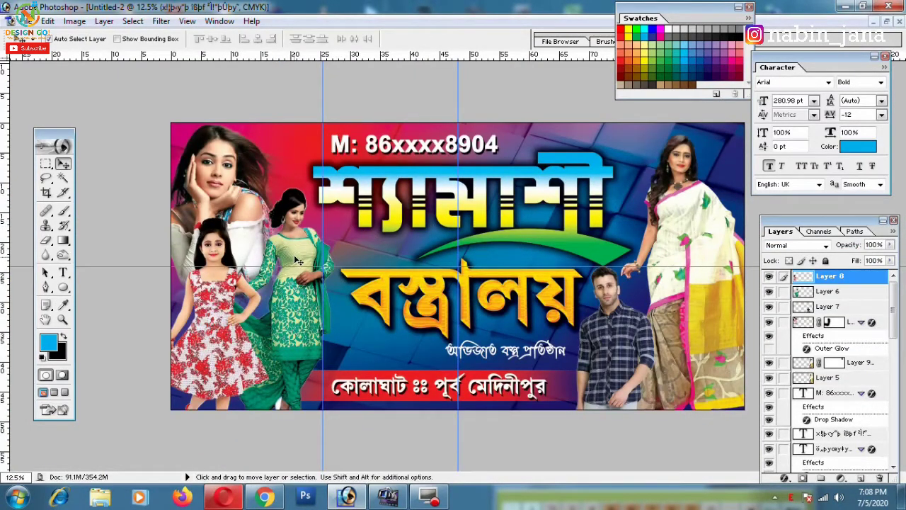
key("ctrl+l")
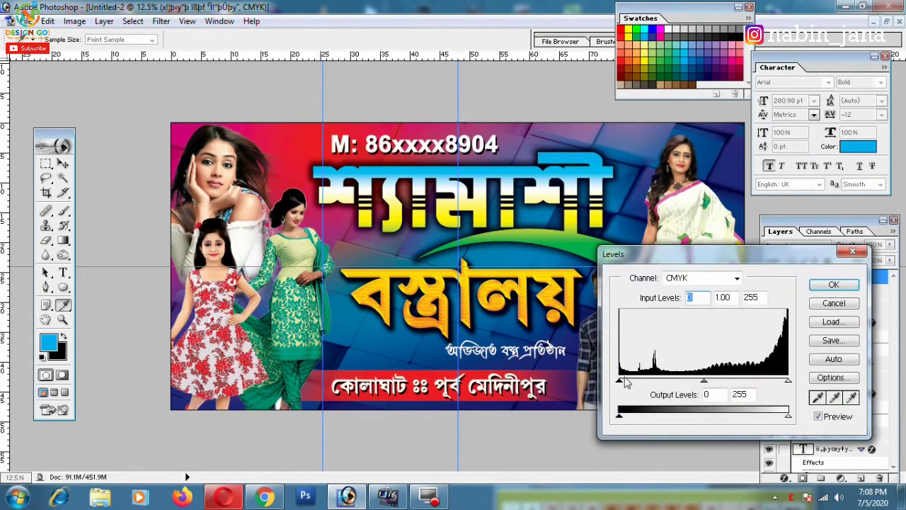
Step: Apply the pending Levels change, then stamp visible layers and commit a quick transform
left_click(834, 285)
key("ctrl+minus")
key("ctrl+minus")
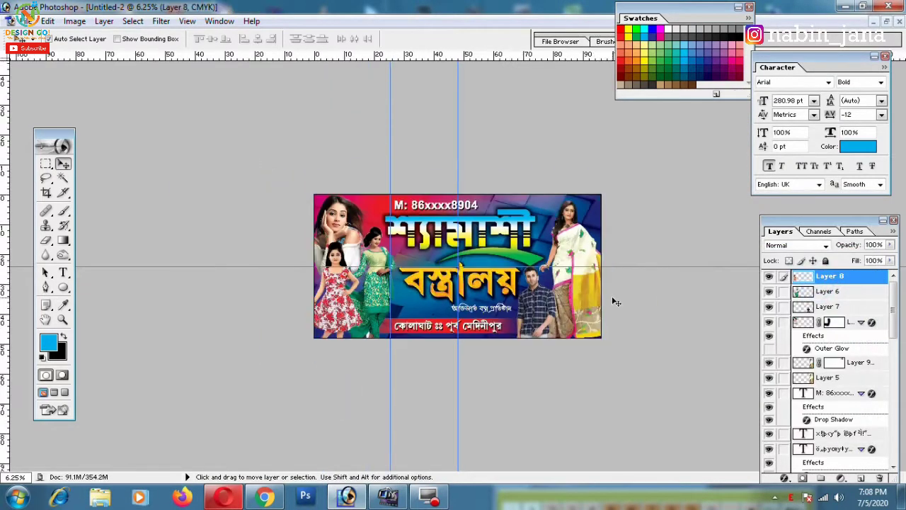
key("ctrl+plus")
key("ctrl+alt+shift+e")
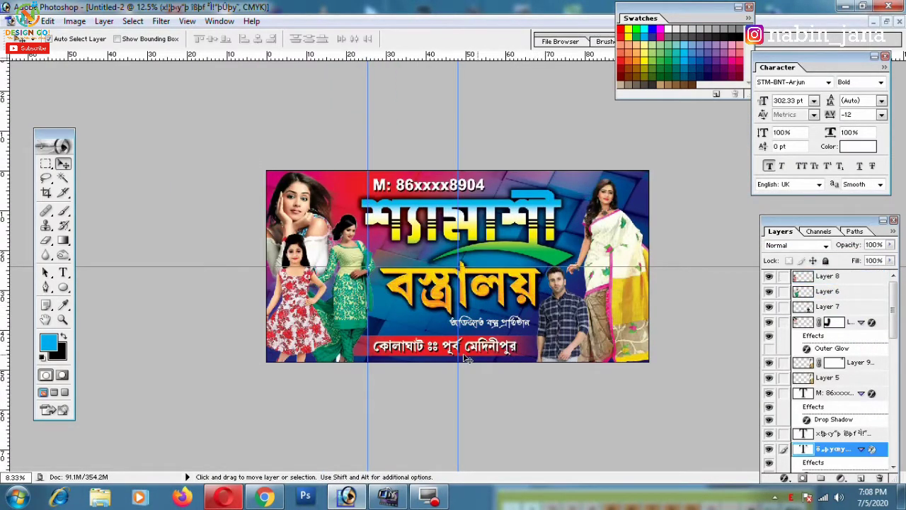
key("ctrl+t")
key("Return")
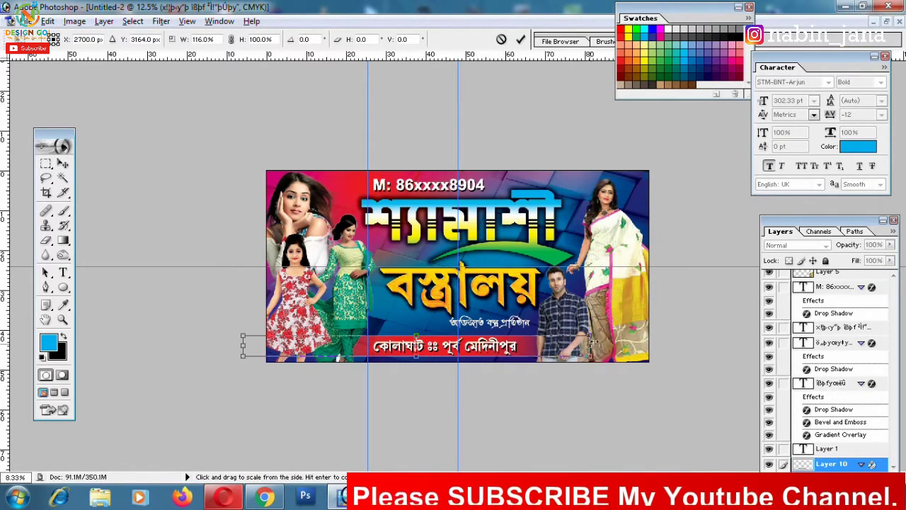
key("v")
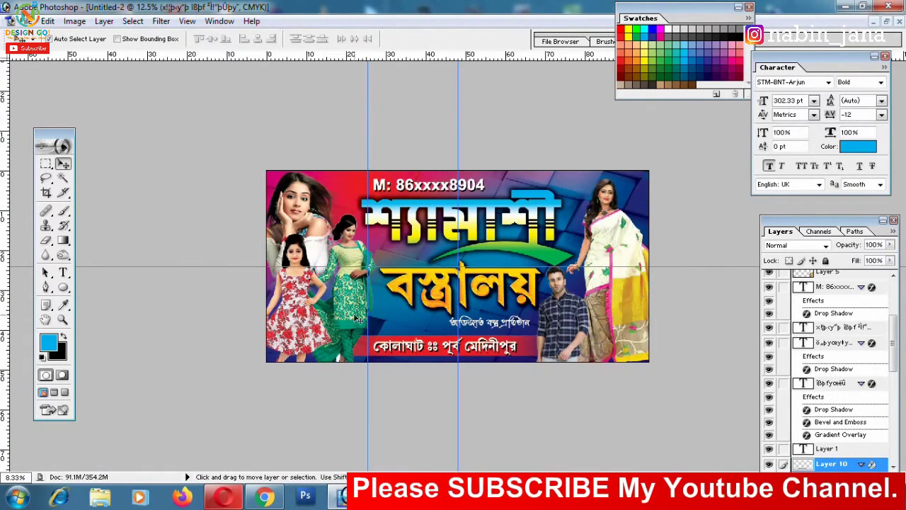
Step: Select the entire canvas and add a new empty top layer for the border
key("ctrl+a")
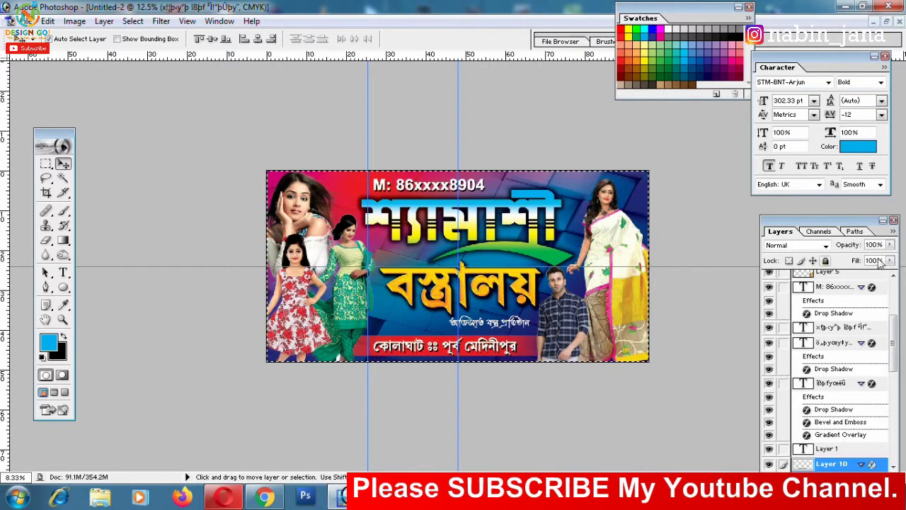
scroll(850, 285, "up", 5)
left_click(849, 281)
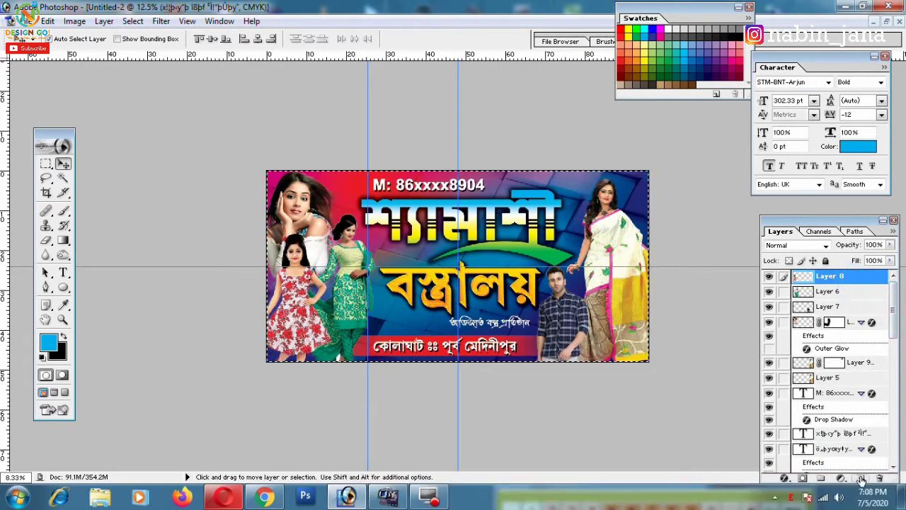
left_click(861, 478)
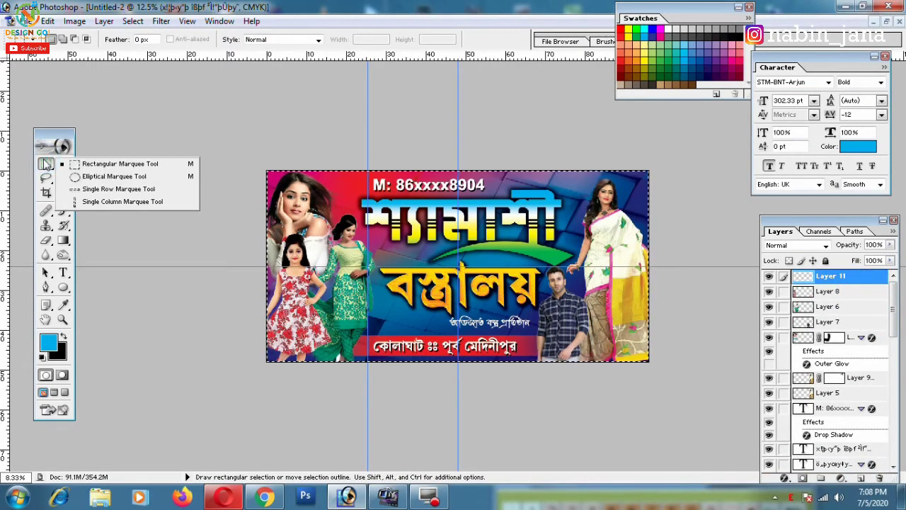
left_click_drag(46, 163, 85, 160)
Step: Stroke the canvas selection with a 12 px blue border
right_click(408, 210)
left_click(445, 400)
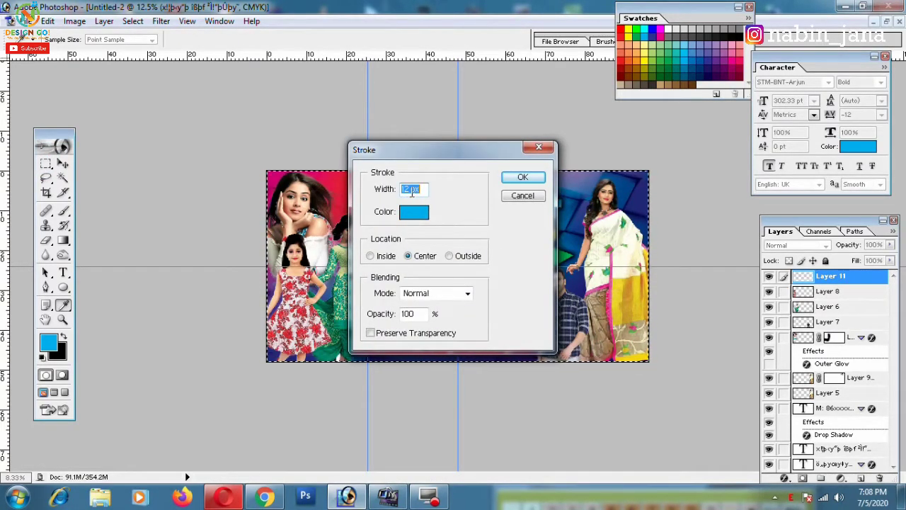
left_click(419, 213)
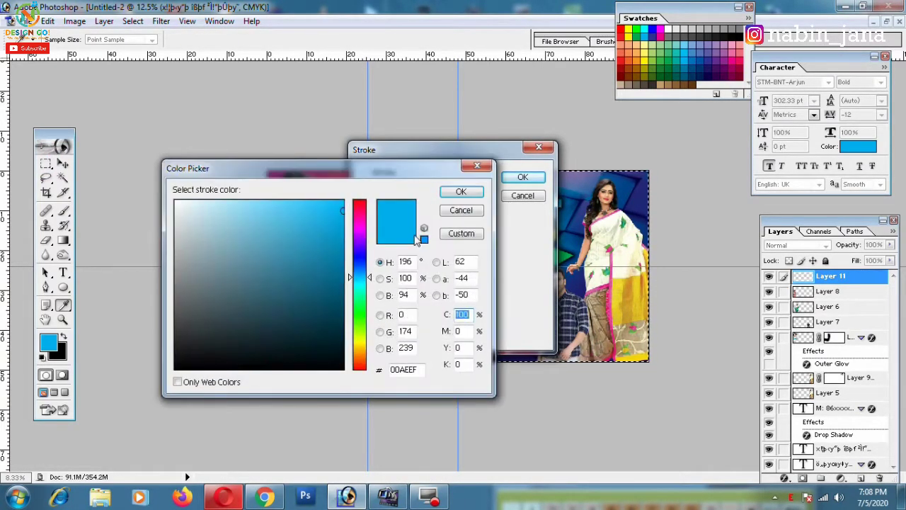
left_click(392, 419)
left_click(461, 192)
left_click(522, 177)
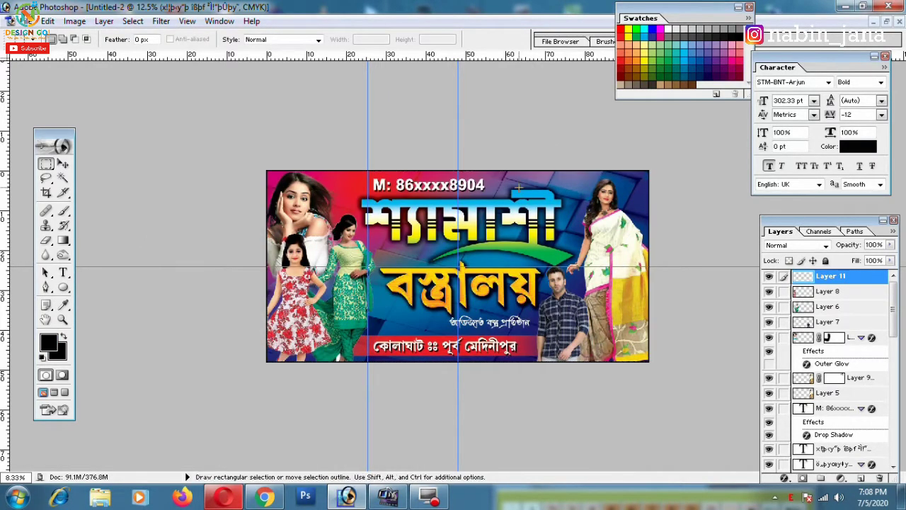
Step: Hide all panels and view the banner zoomed in, full screen on black
key("Tab")
key("f")
key("f")
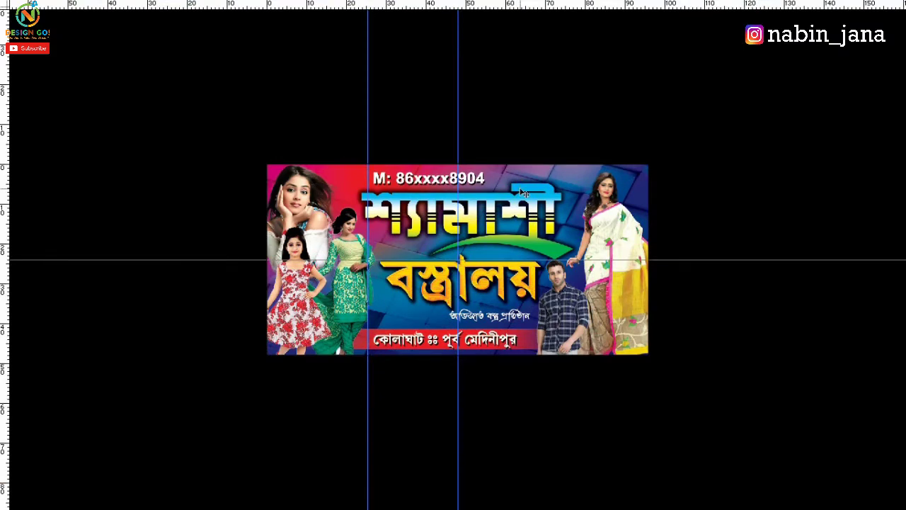
key("ctrl+apostrophe")
key("ctrl+apostrophe")
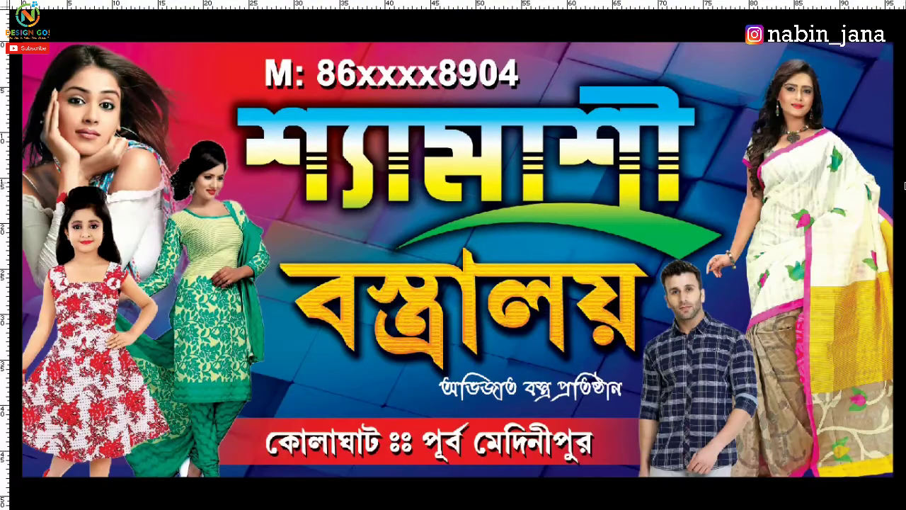
key("ctrl+plus")
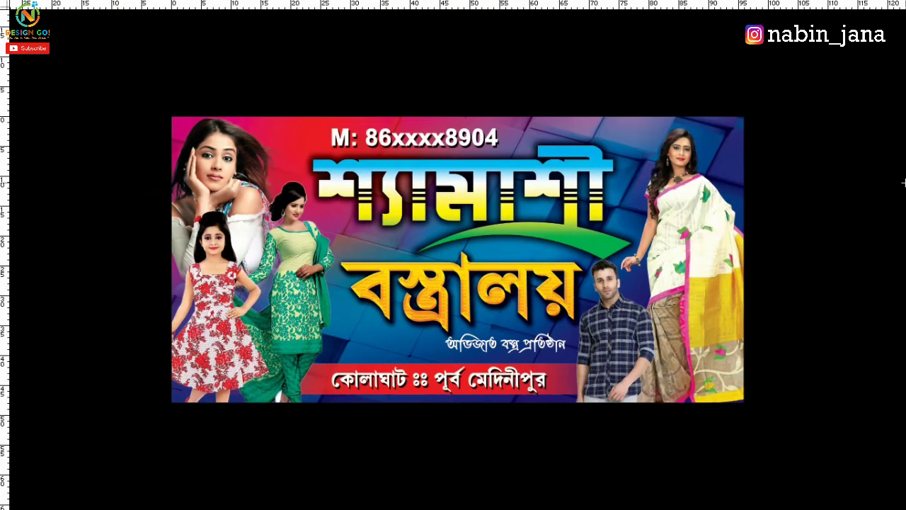